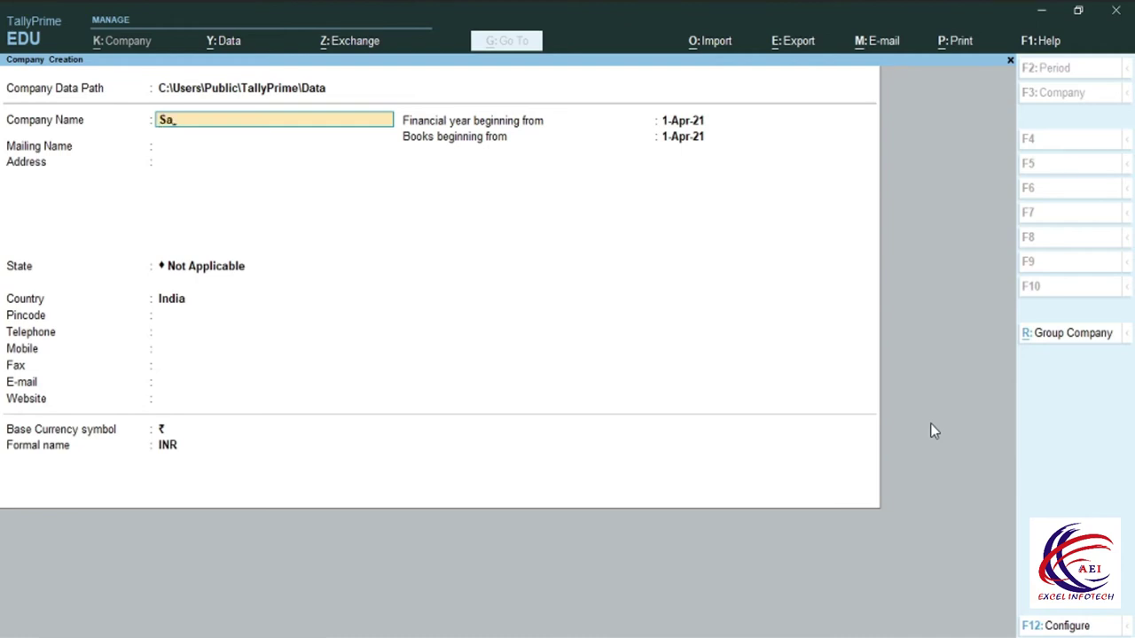
- Name the new company Sarvice GST and set its state to Delhi
text(GS)
key(Return)
key(Return)
key(Return)
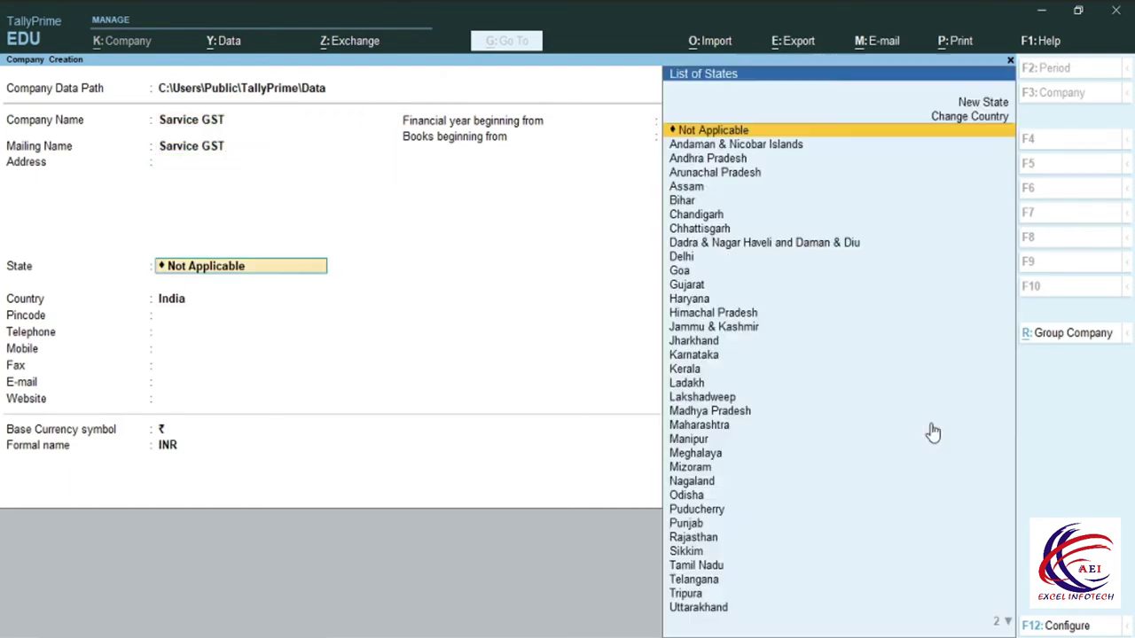
text(d)
key(Down)
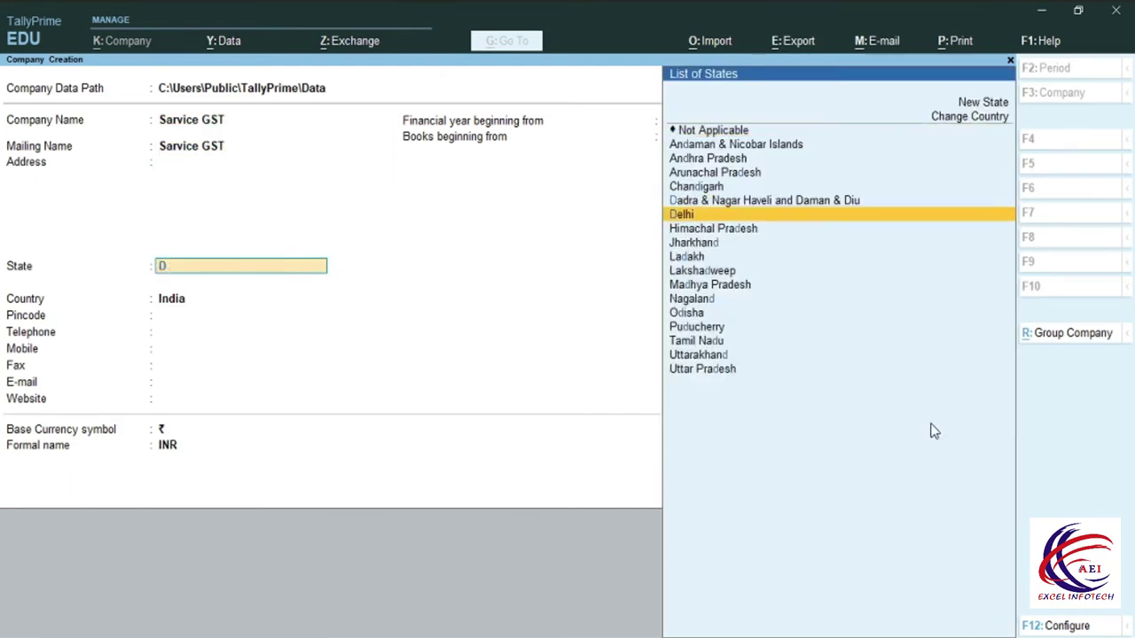
key(Return)
key(Return)
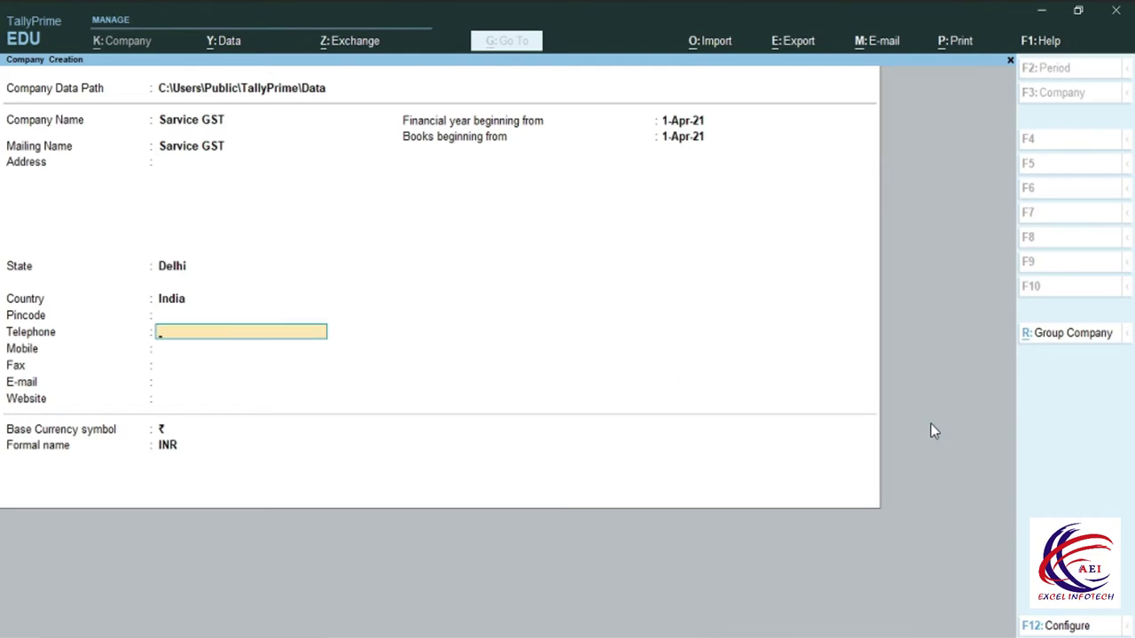
- Create the company with blank contact details, financial year and books beginning 1-Apr-21, and INR as the base currency
key(Return)
key(Return)
key(Return)
key(Return)
key(Return)
key(Return)
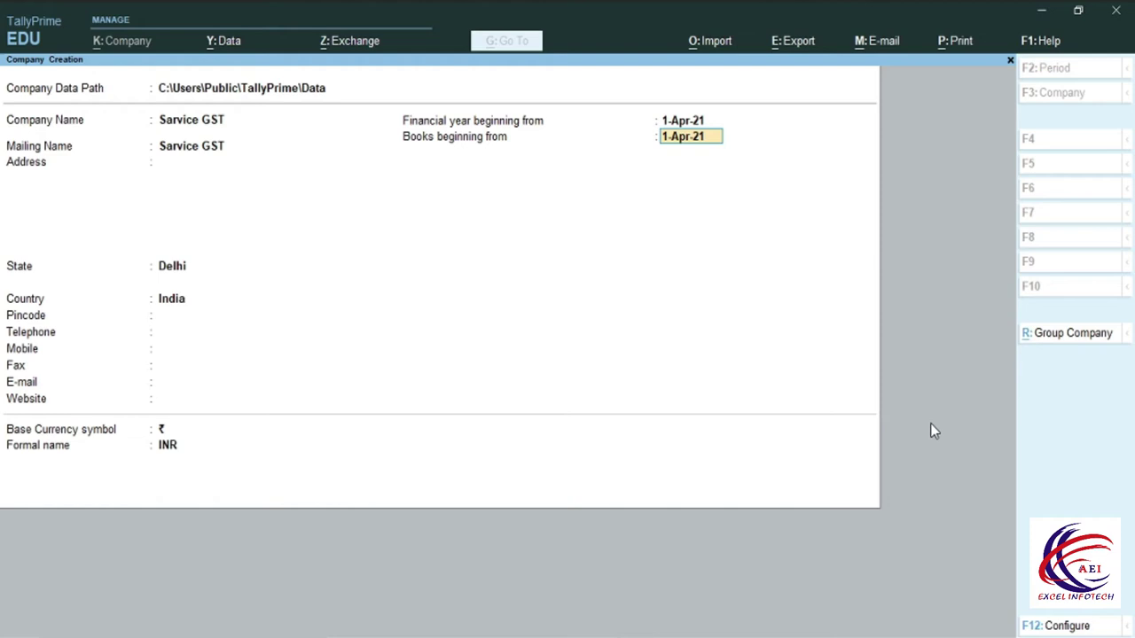
key(Return)
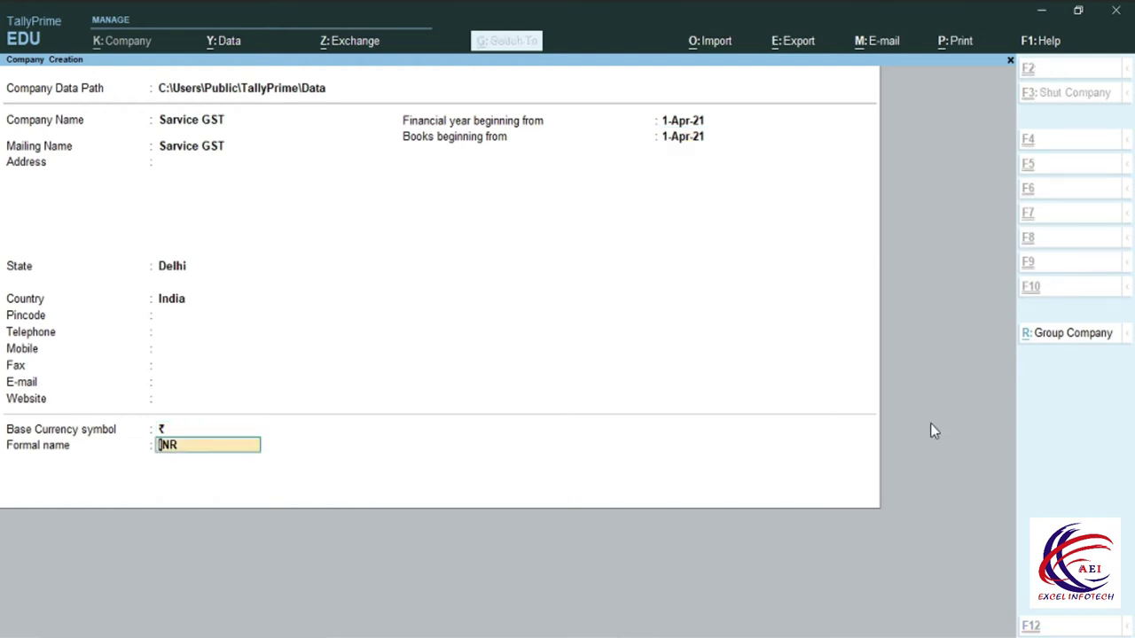
key(Return)
key(Return)
- Keep the default accounting and inventory features, enable Goods and Services Tax (GST), and open its details
key(Return)
key(Return)
key(Return)
key(Return)
key(Return)
key(Return)
key(Return)
key(Return)
key(Return)
key(Return)
key(Return)
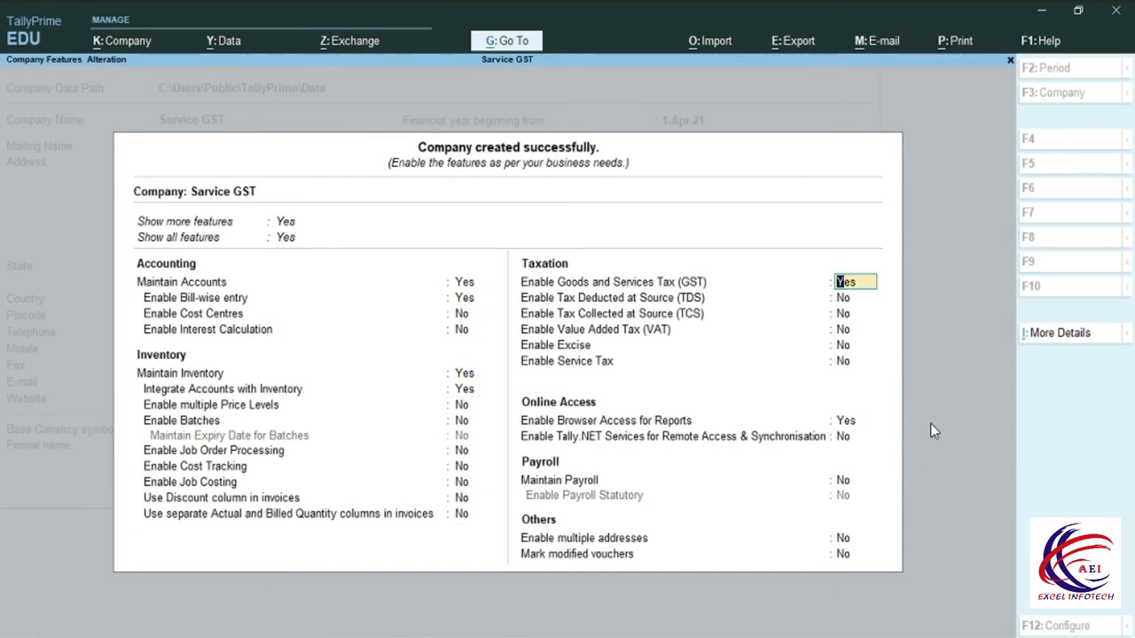
key(Return)
- Fill in the GST registration as Delhi, Regular, applicable from 1-Apr-21, with the company's GSTIN and Monthly GSTR1 periodicity
key(Return)
key(Return)
key(Return)
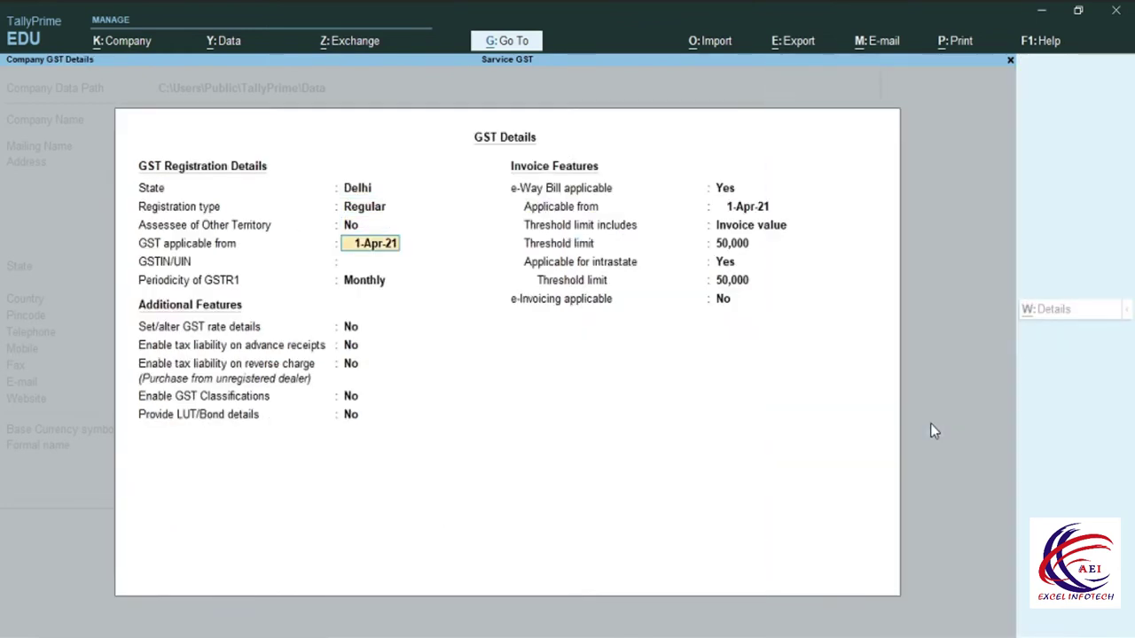
key(Return)
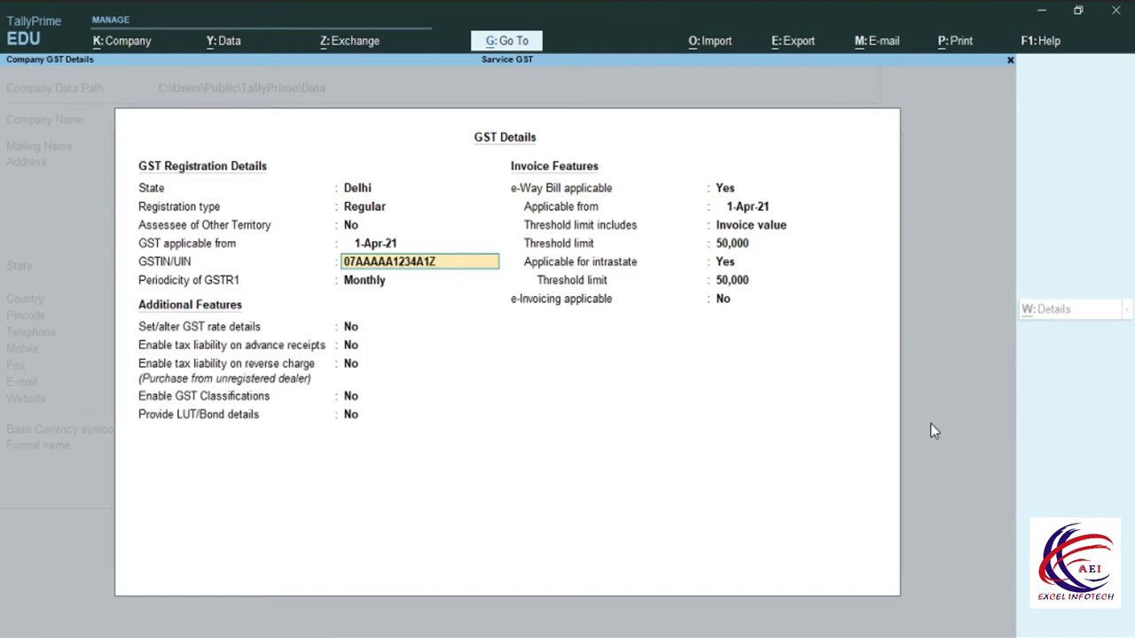
key(Return)
key(Return)
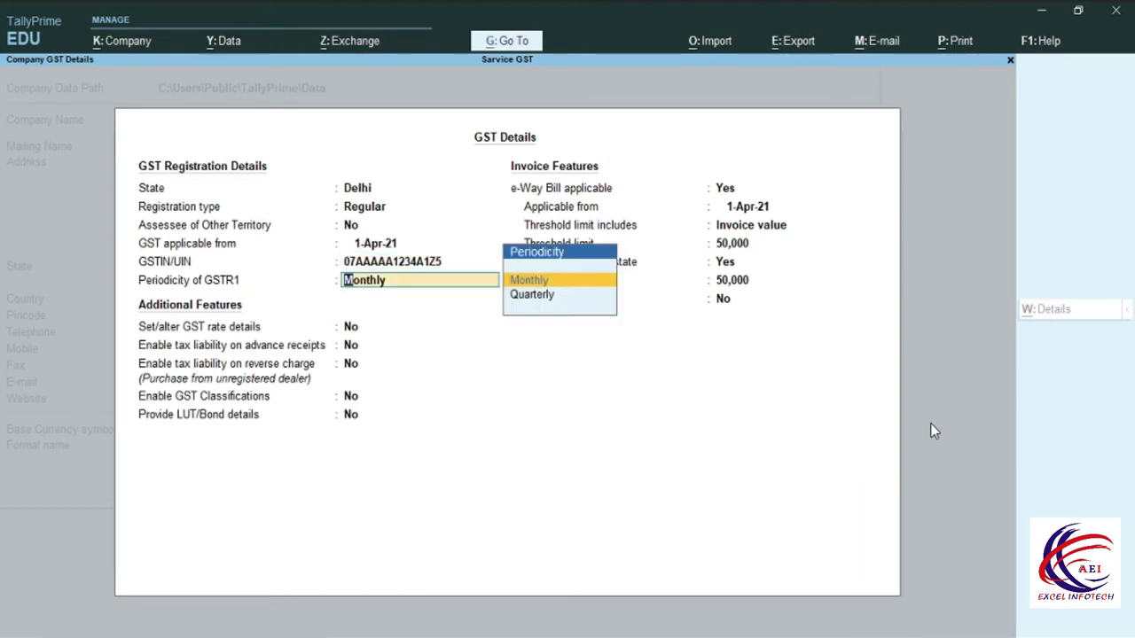
key(Return)
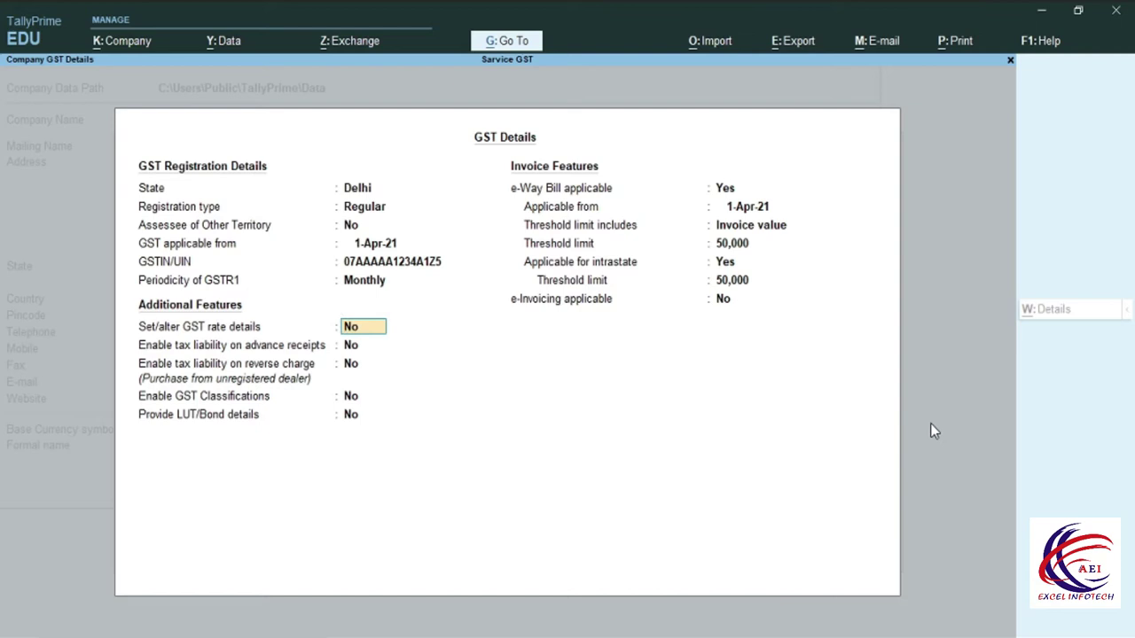
key(BackSpace)
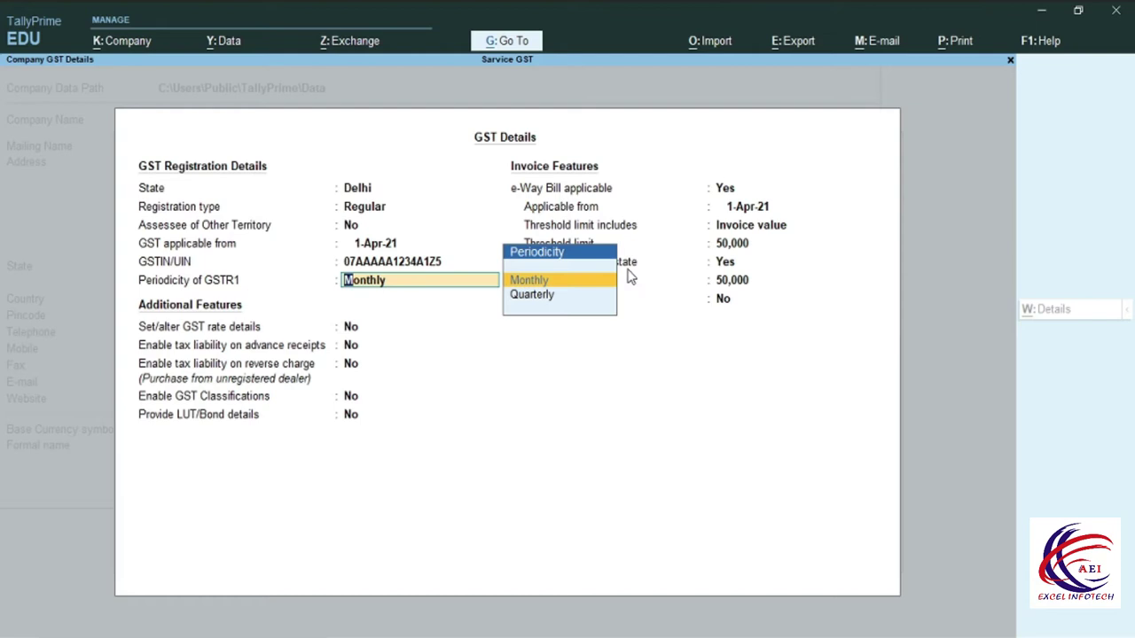
key(Return)
- Keep the additional GST features off and the default e-Way Bill settings, accept the GST details, and save the company features
key(Return)
key(Return)
key(Return)
key(Return)
key(Return)
key(Return)
key(Return)
key(Return)
key(Return)
key(Return)
key(Return)
key(Return)
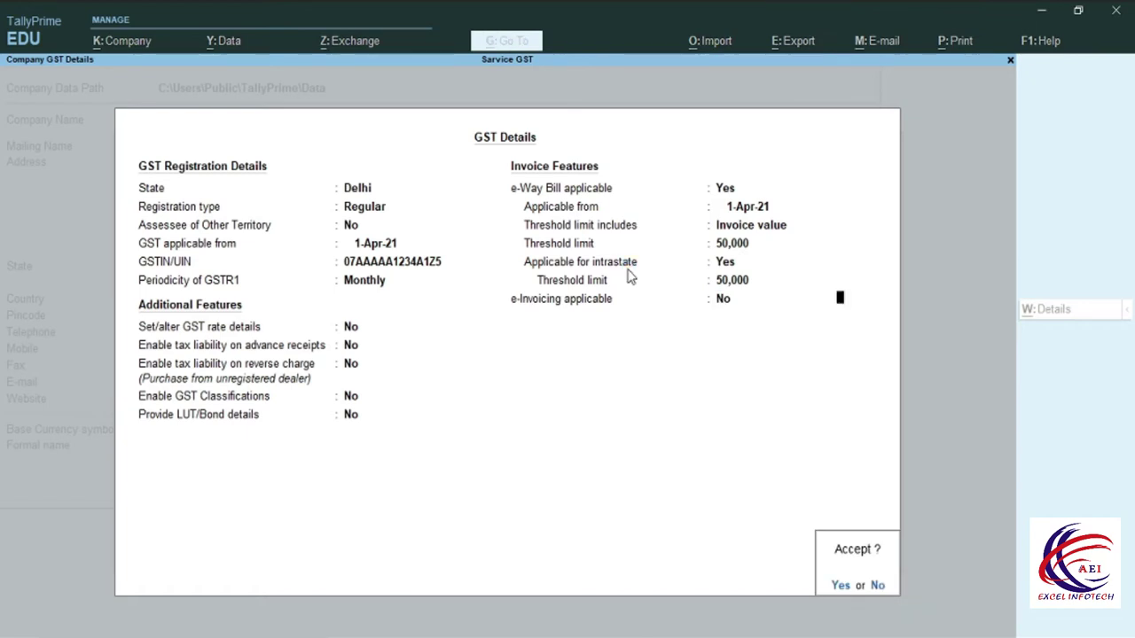
key(Return)
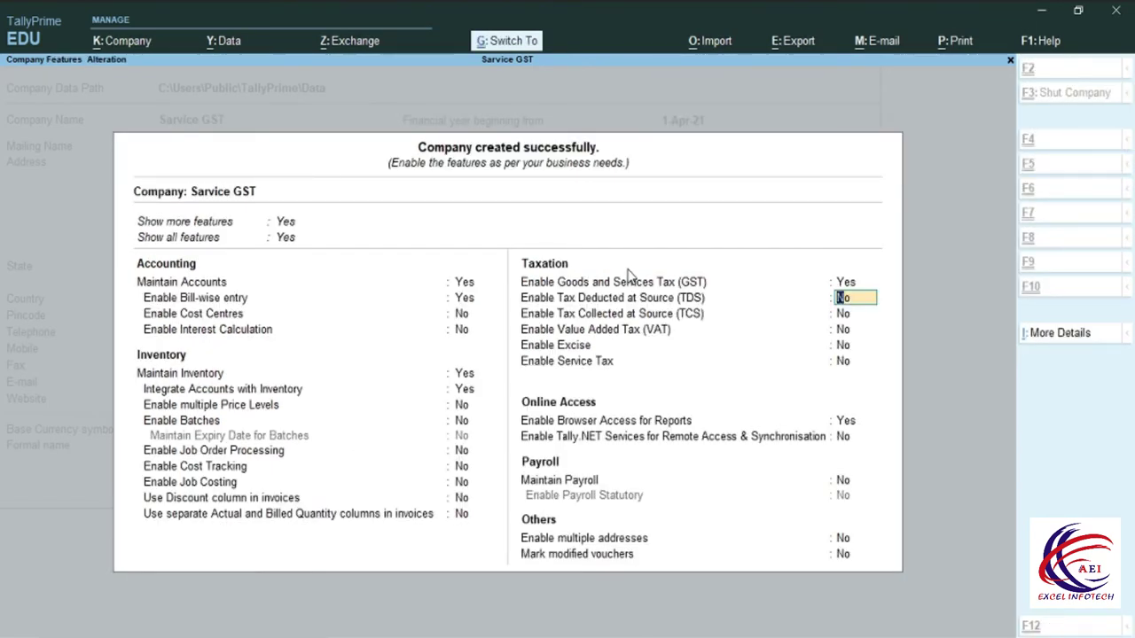
key(ctrl+a)
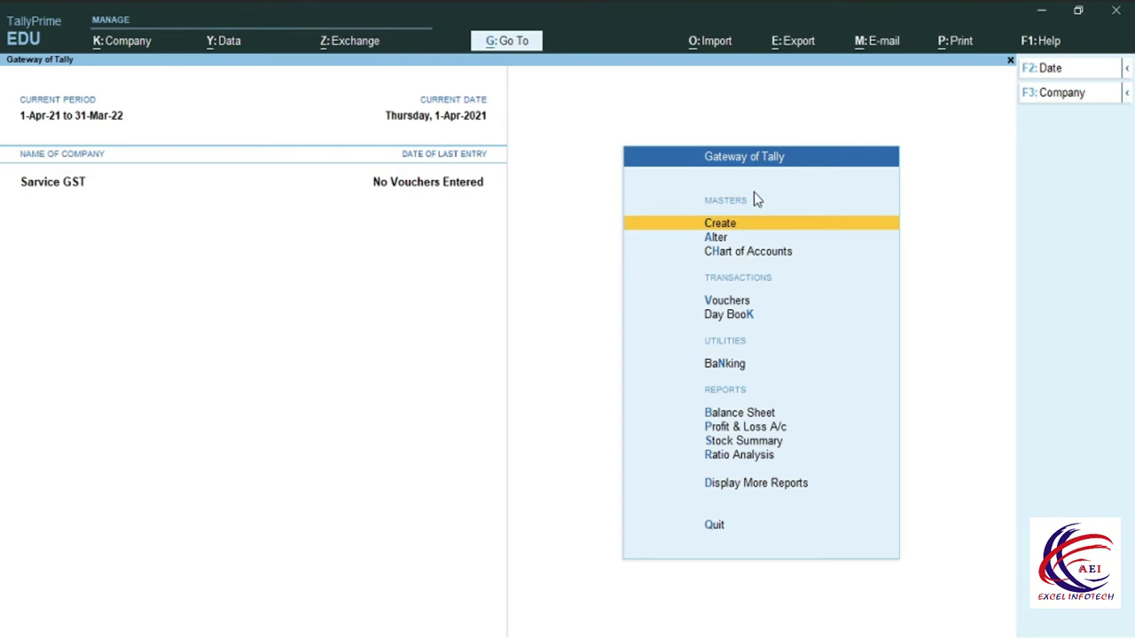
click(716, 223)
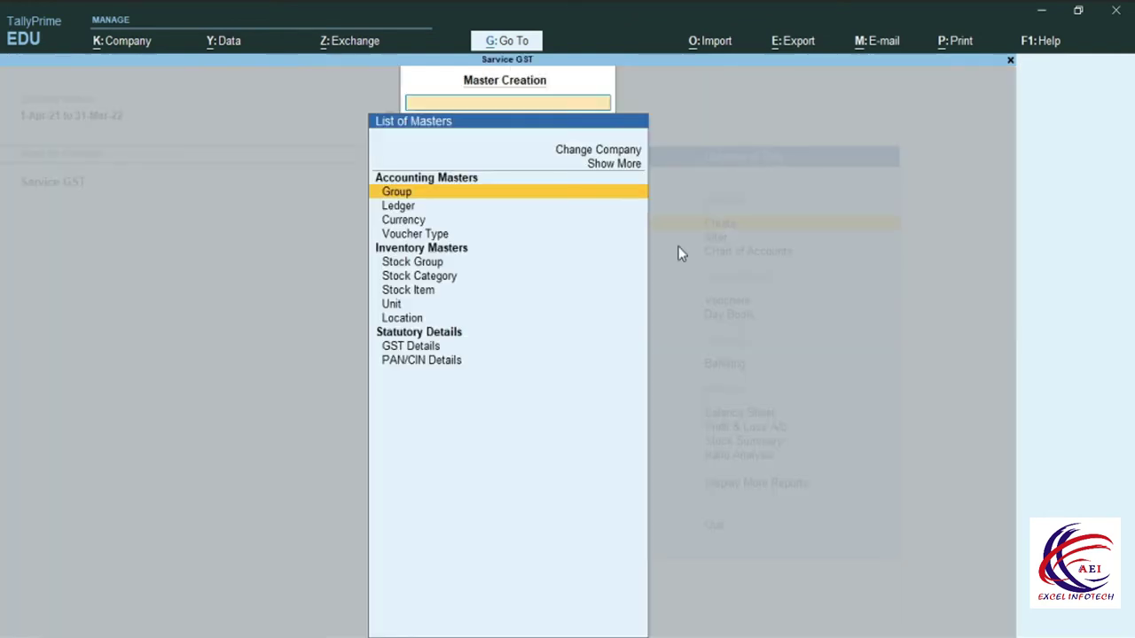
click(392, 206)
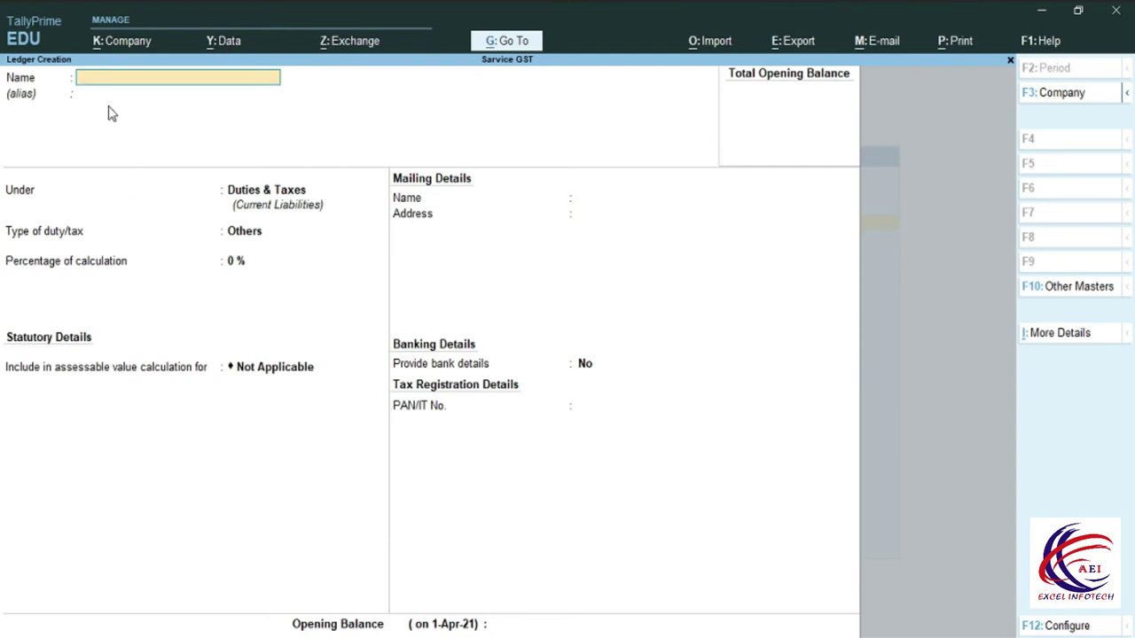
key(Escape)
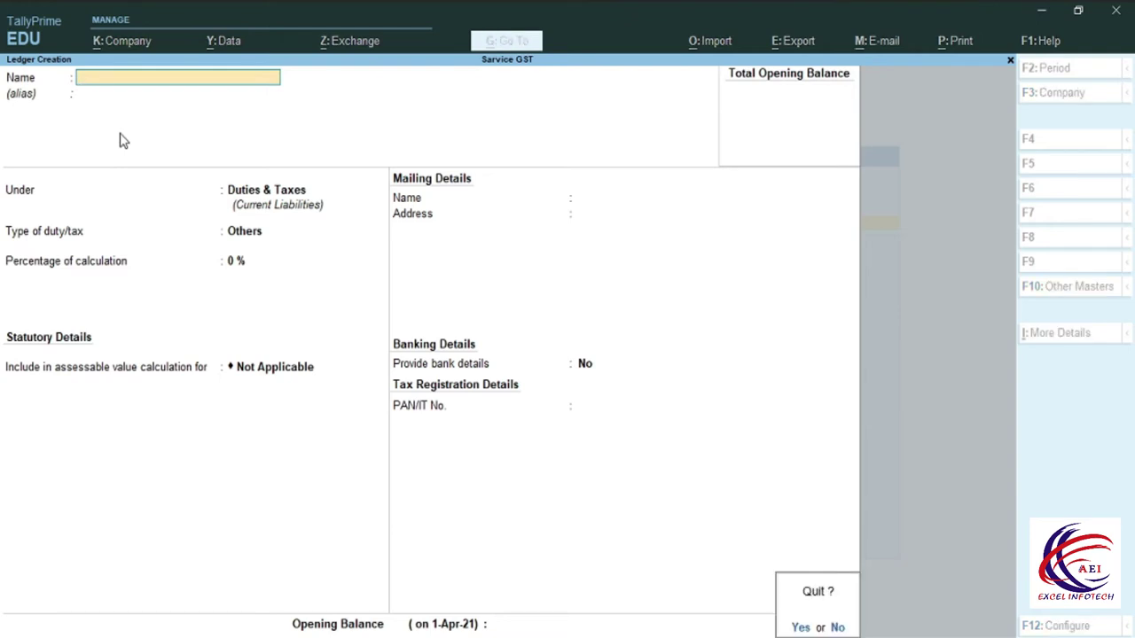
key(y)
key(Escape)
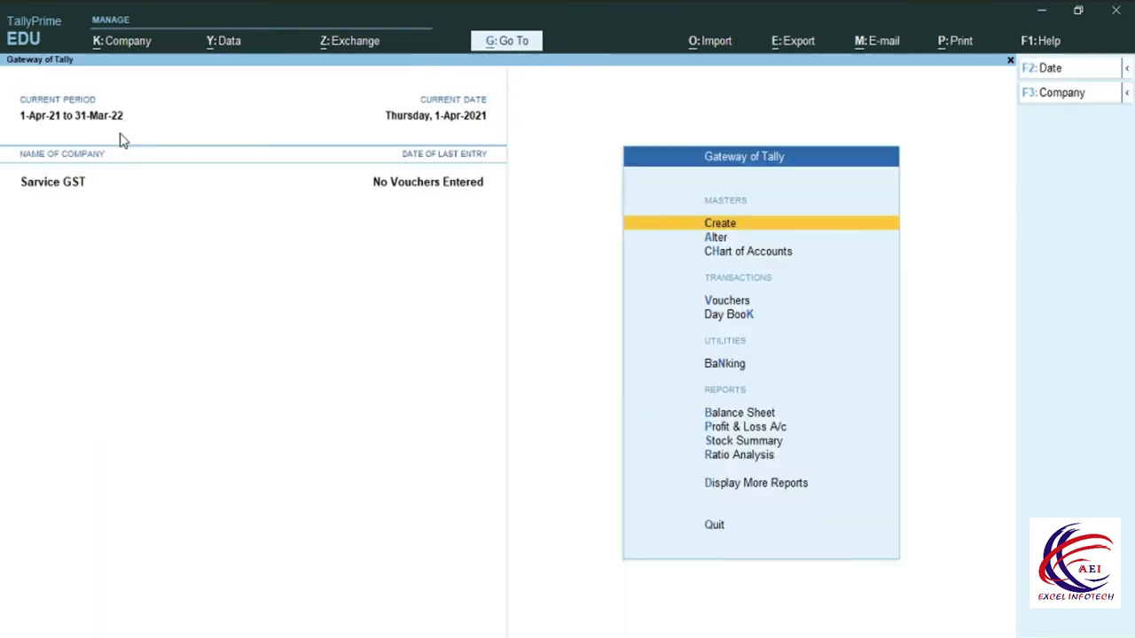
- Open a purchase voucher and set its voucher mode to Accounting Invoice
click(723, 301)
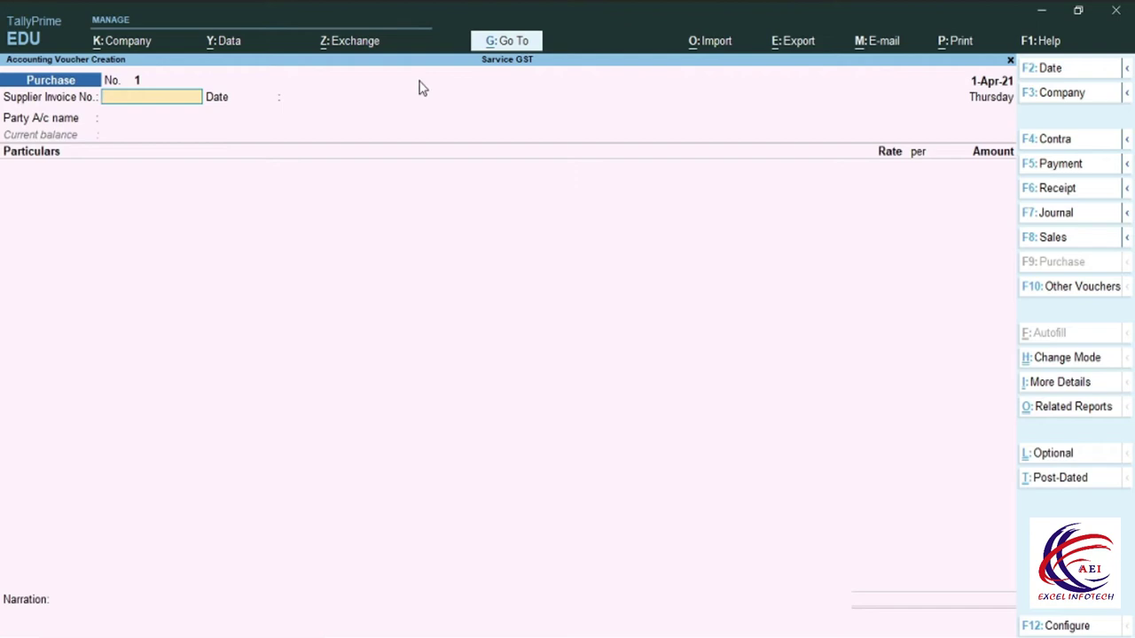
key(ctrl+h)
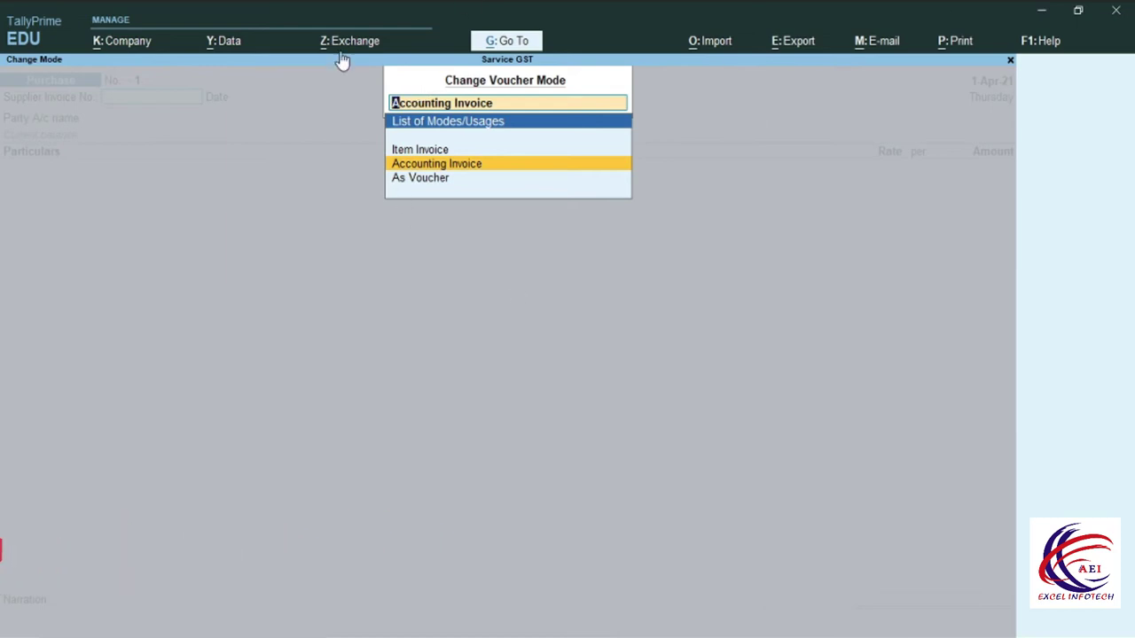
click(417, 150)
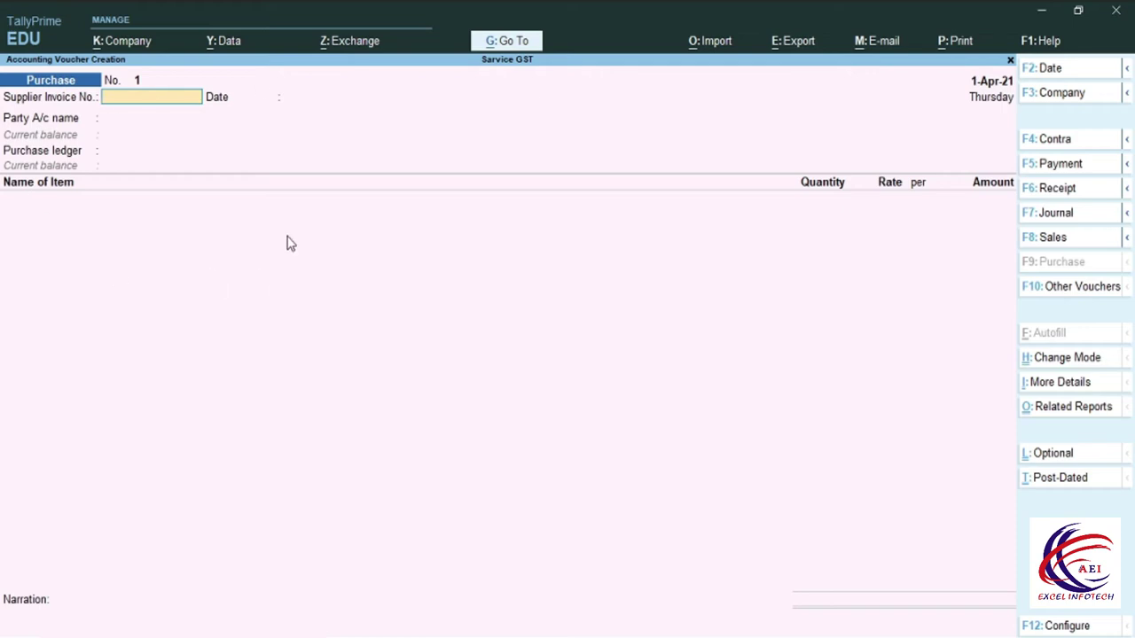
key(ctrl+h)
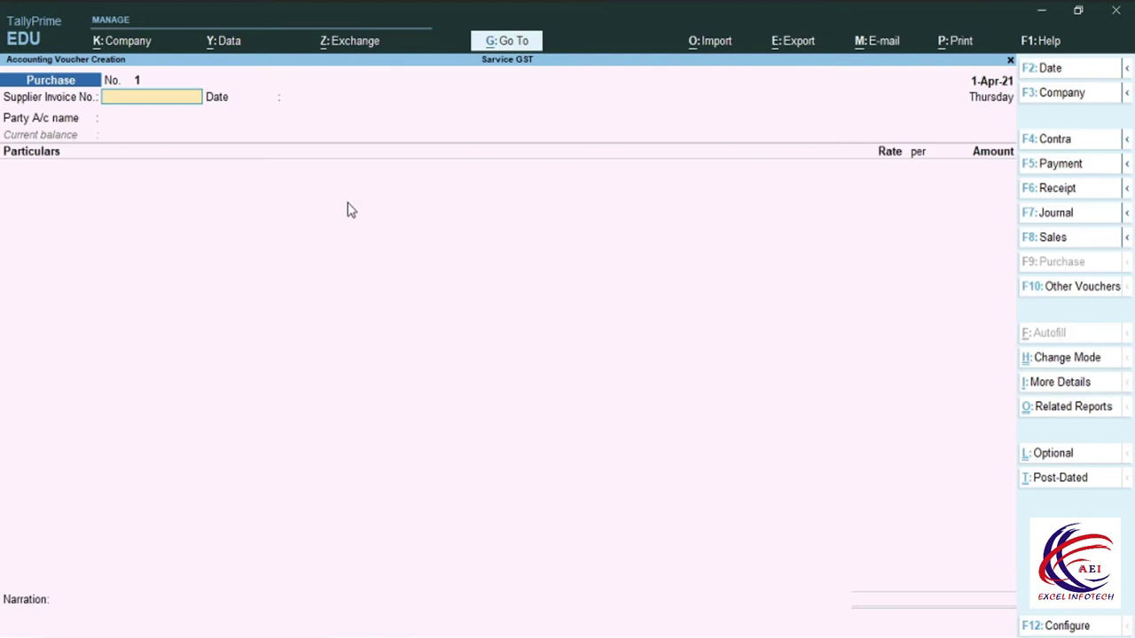
click(439, 164)
key(ctrl+h)
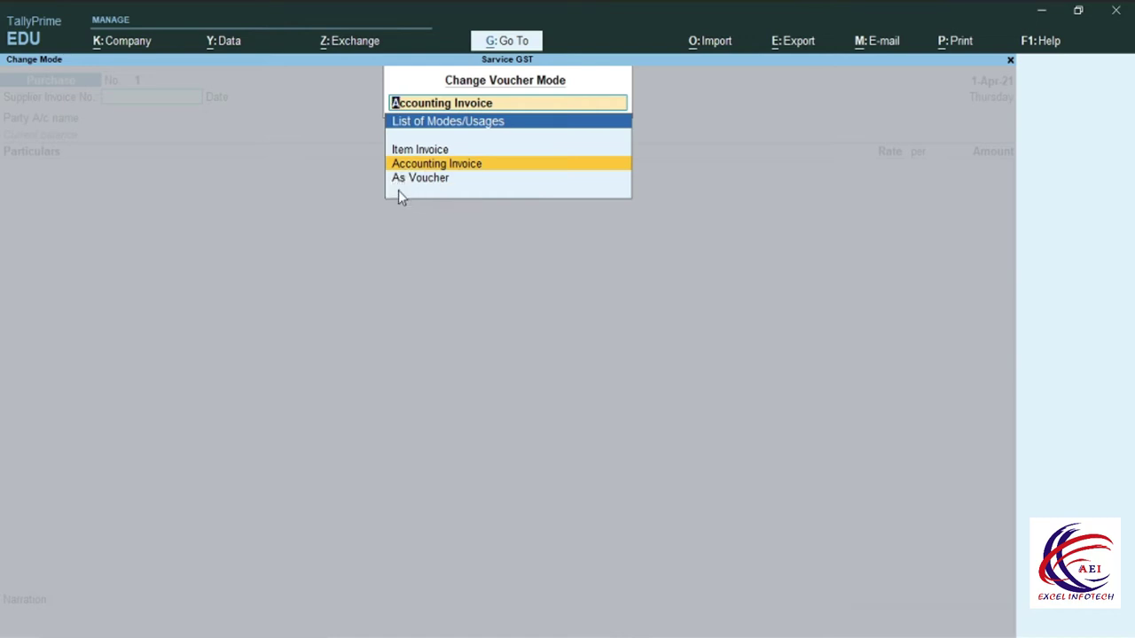
click(482, 168)
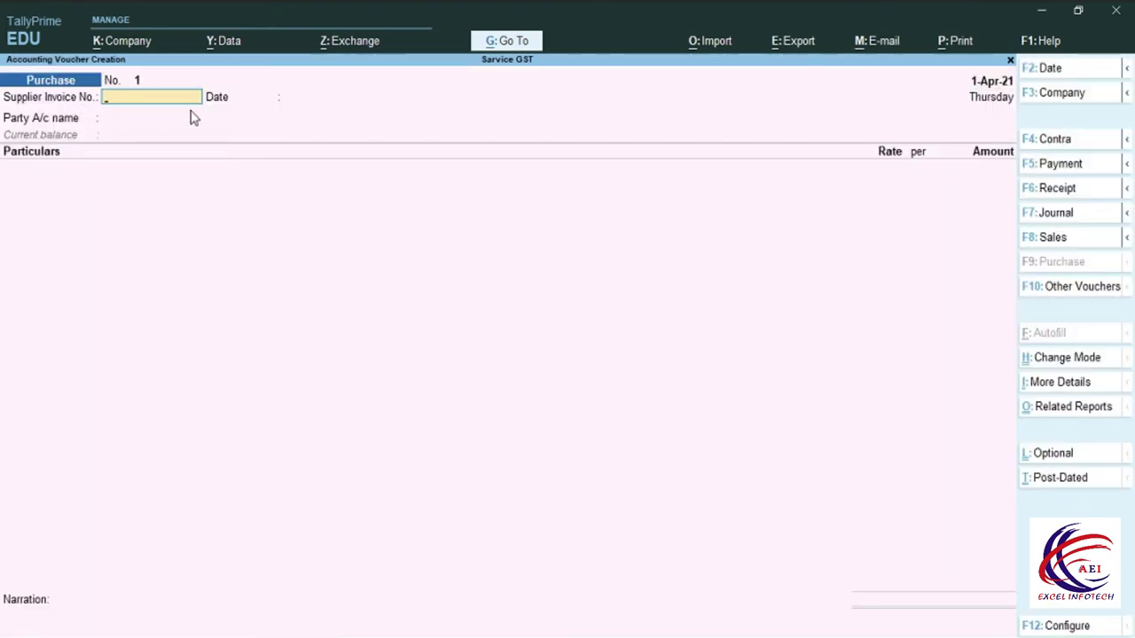
- Enter supplier invoice number 45454 dated 1-Apr-21 and set the voucher date to 1-May-21
text(45454)
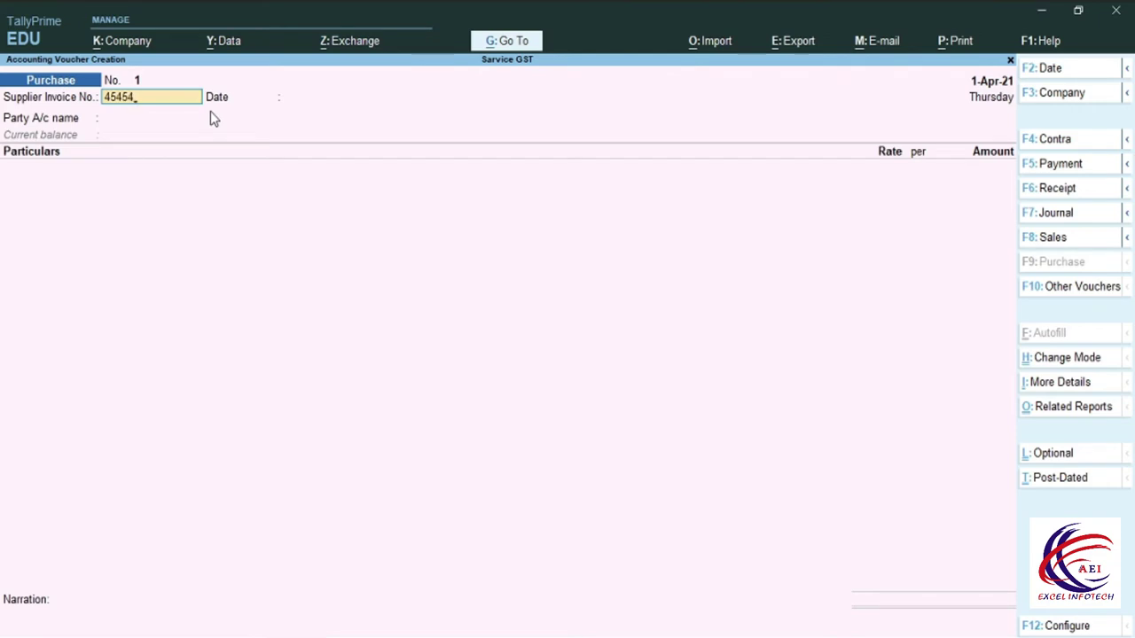
key(Return)
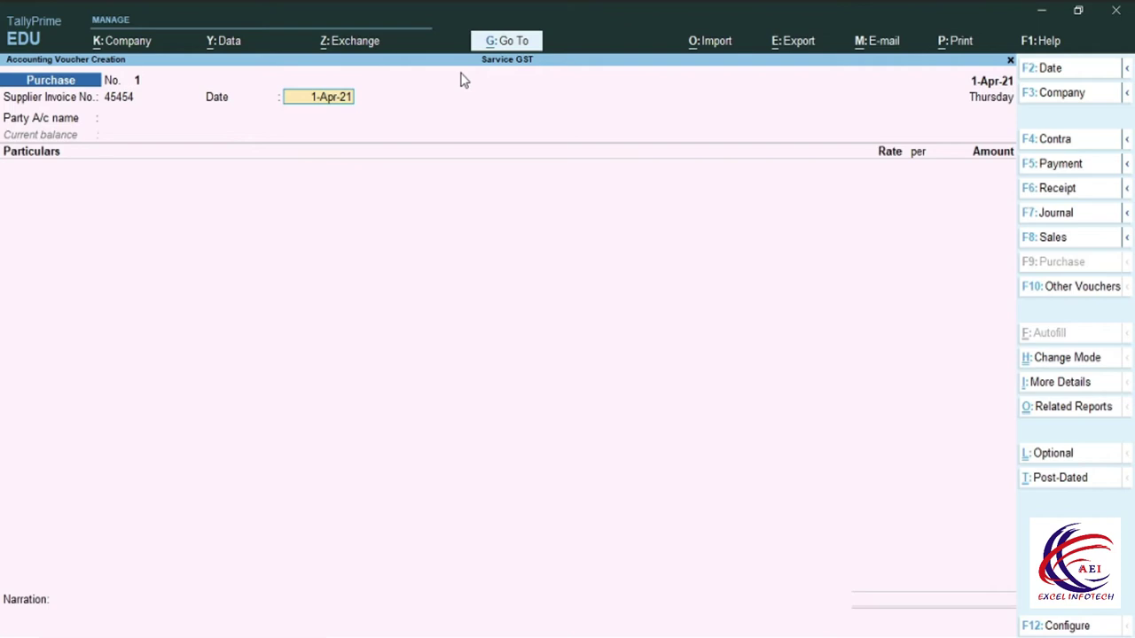
key(F2)
text(1-5-21)
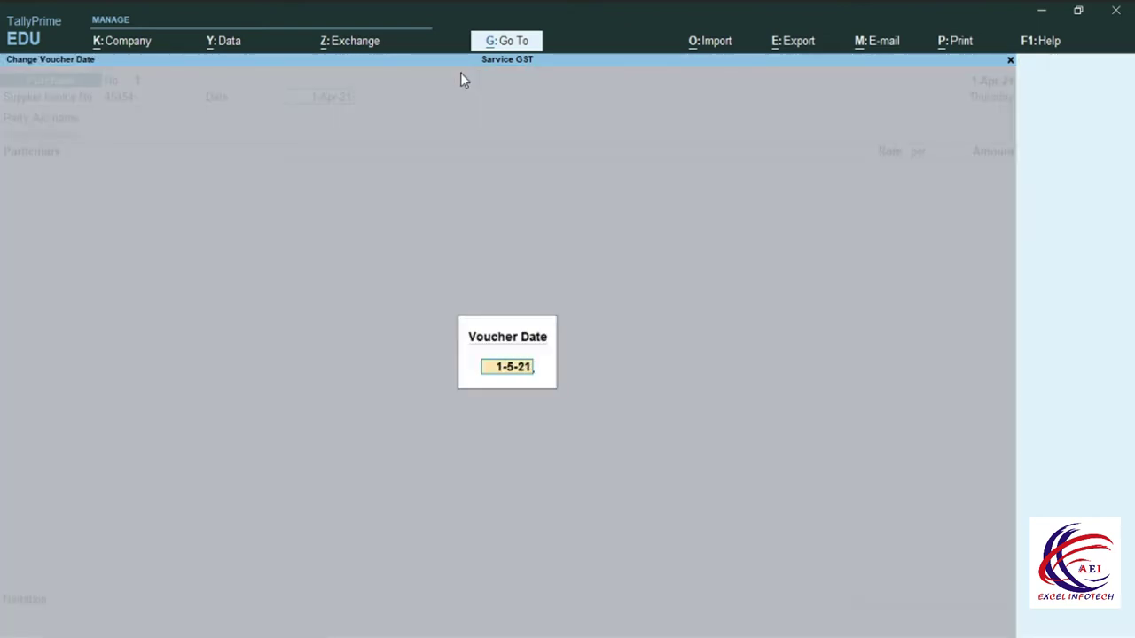
key(Return)
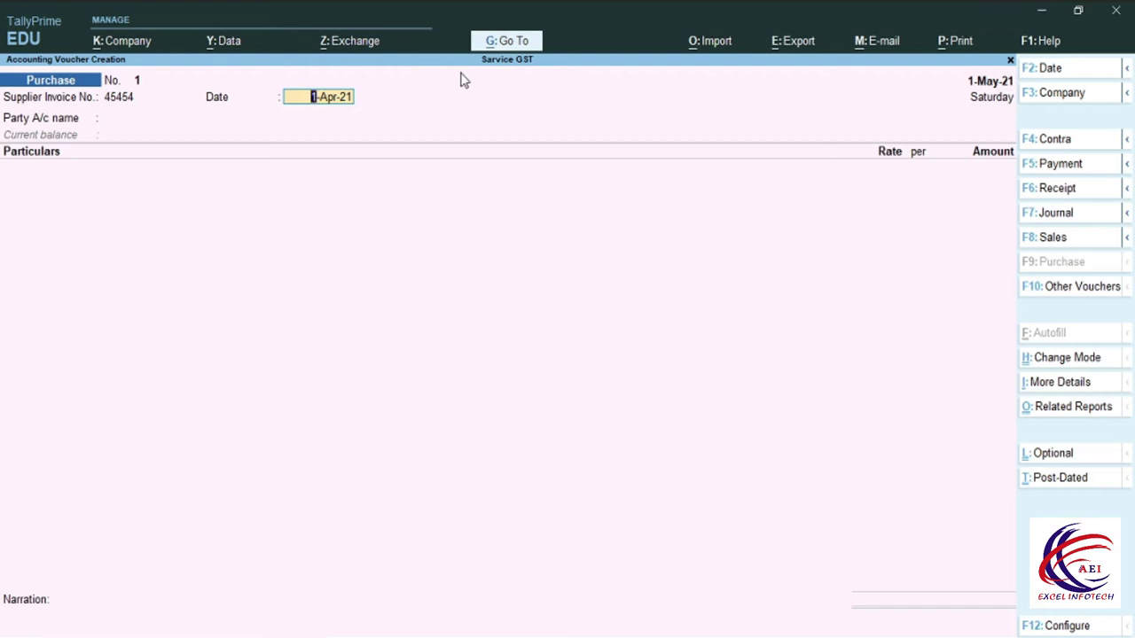
key(Return)
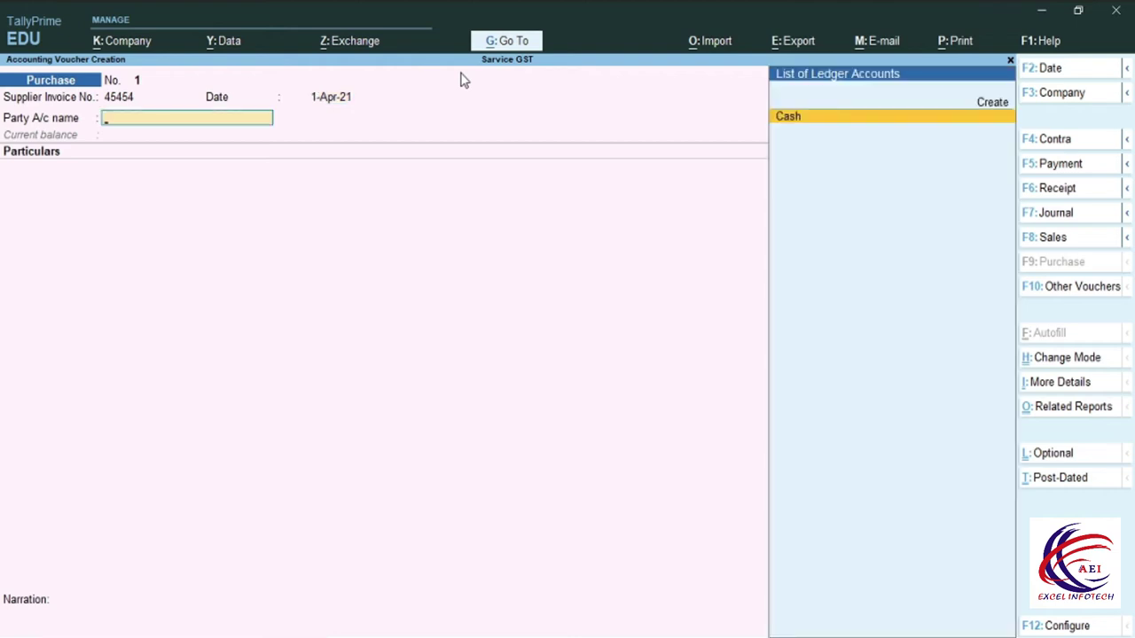
- Start a new party ledger named Aman Corp. from the purchase voucher and place it under Sundry Creditors
key(ctrl)
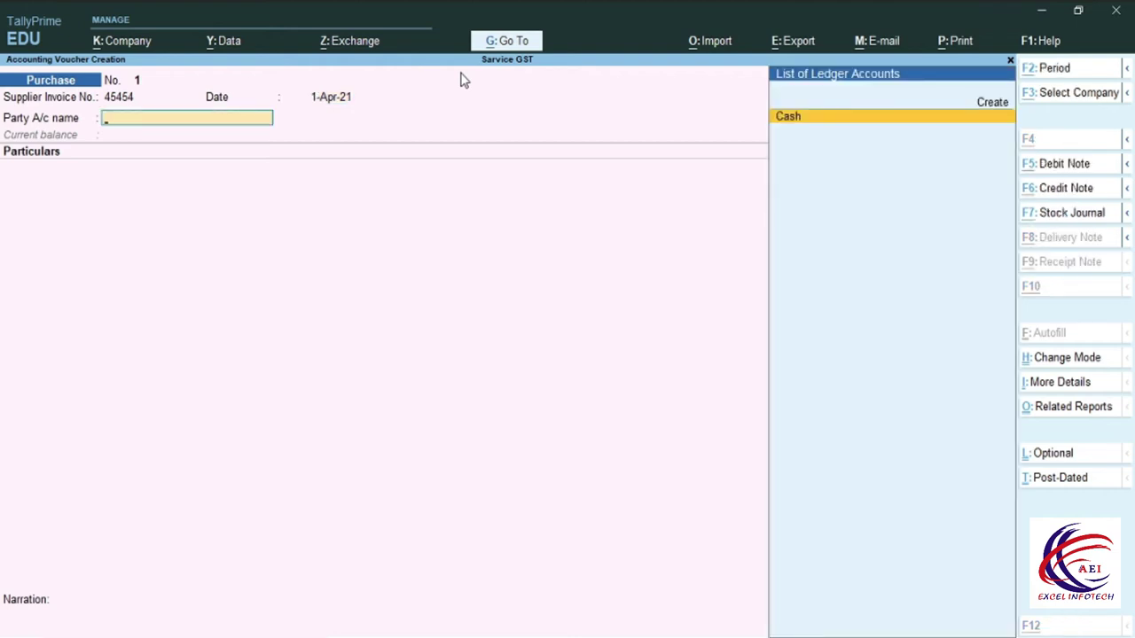
key(alt+c)
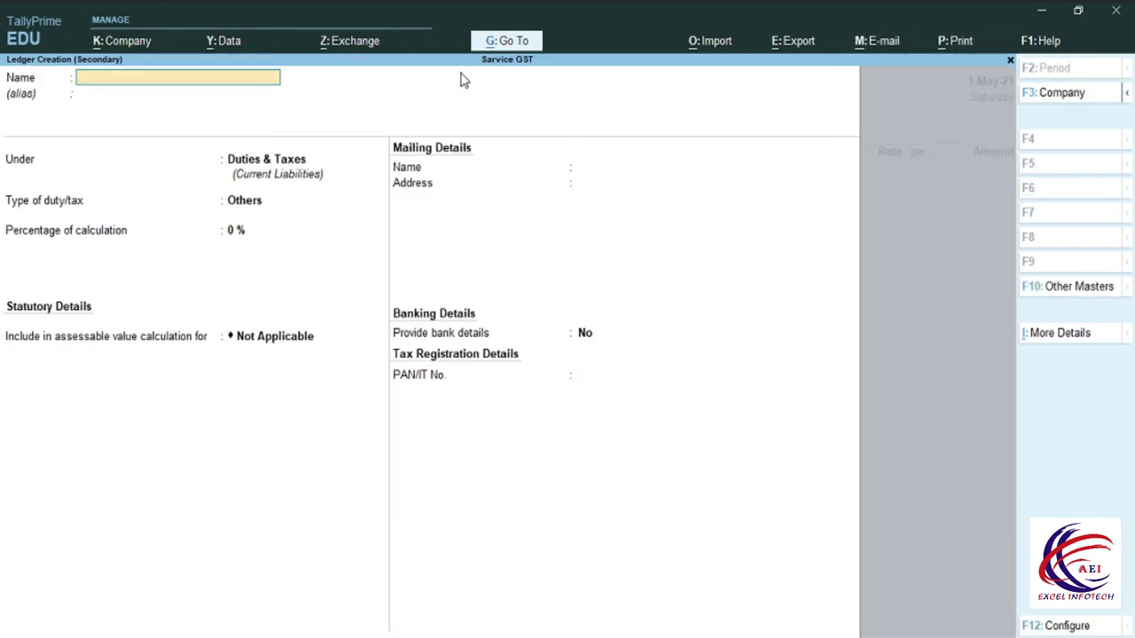
text(Aman Co)
key(Return)
key(Return)
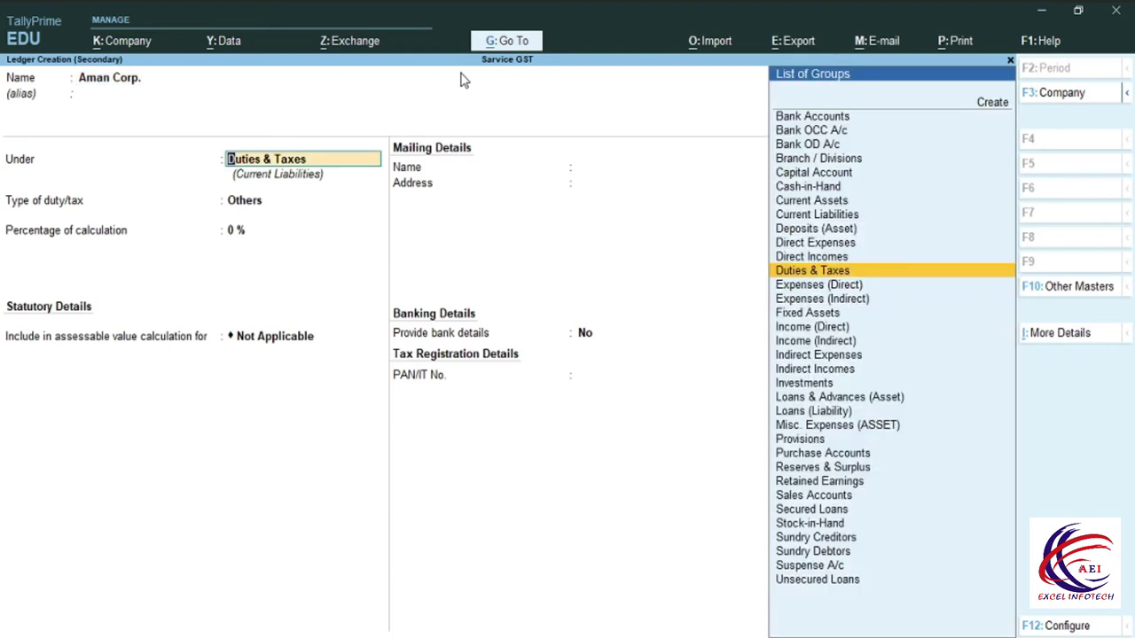
text(S)
key(Down)
key(Down)
key(Down)
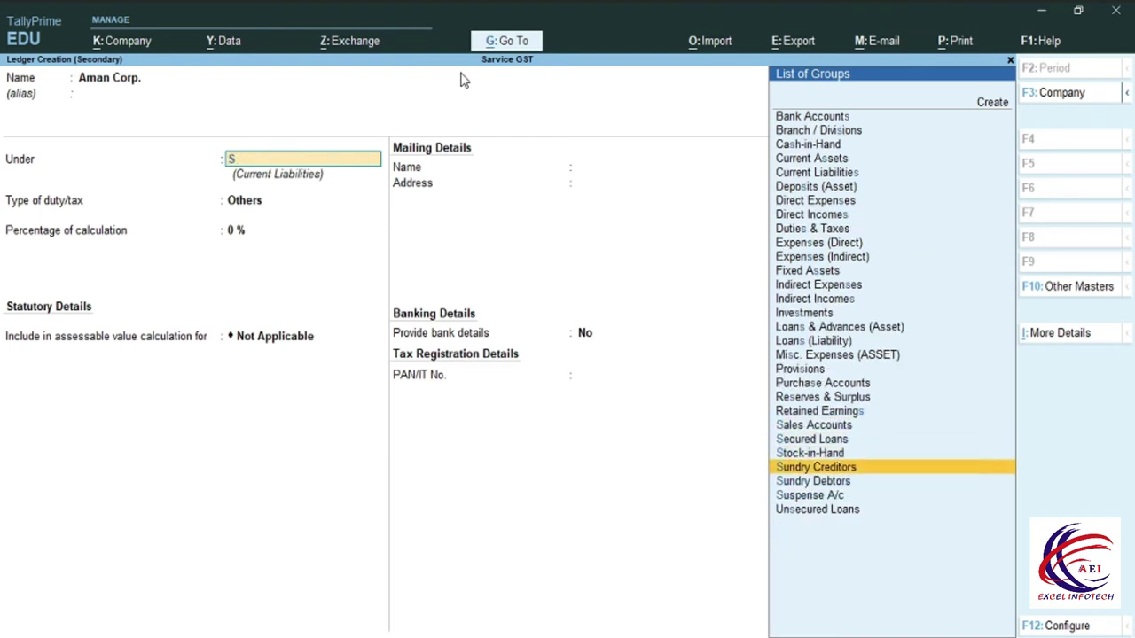
key(Return)
- Keep bill-by-bill balances on for the party ledger and set its mailing details to Delhi, India
key(Return)
key(Return)
key(Return)
key(Return)
key(Return)
key(Return)
key(Return)
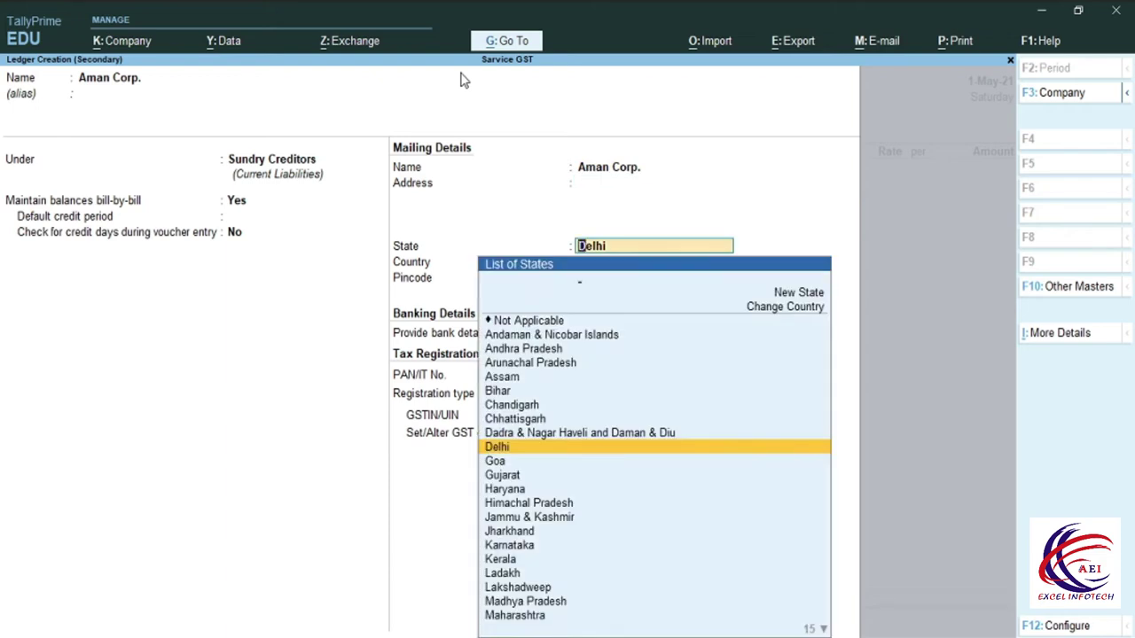
key(Return)
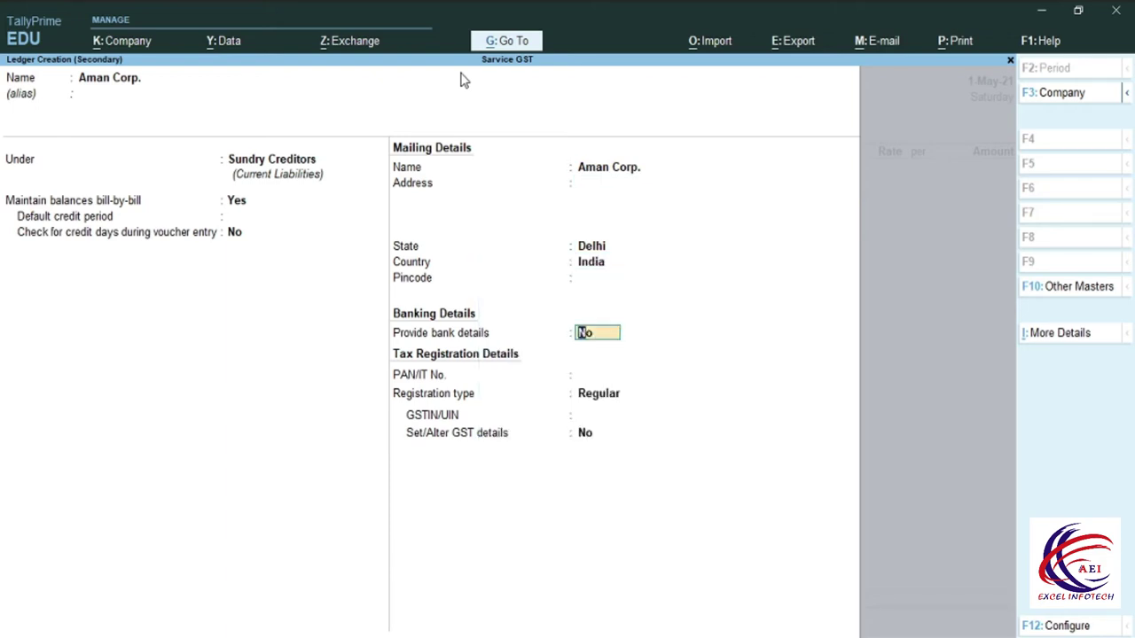
- Finish the Aman Corp. ledger without bank details, keeping Regular registration and entering the supplier's GSTIN, and save it
key(Return)
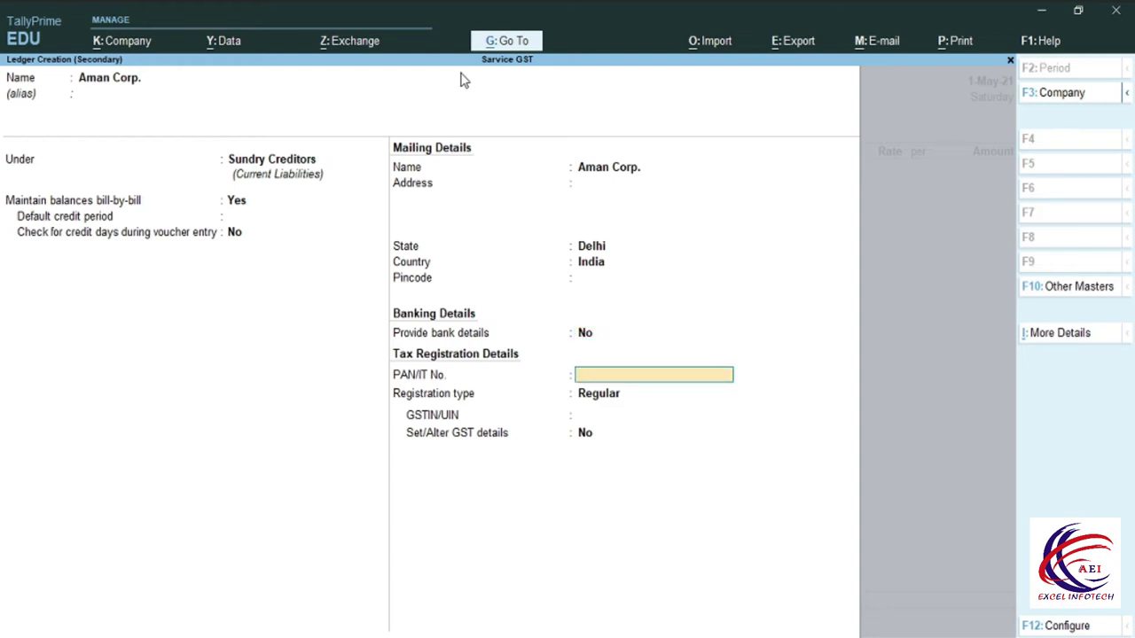
key(Return)
key(Return)
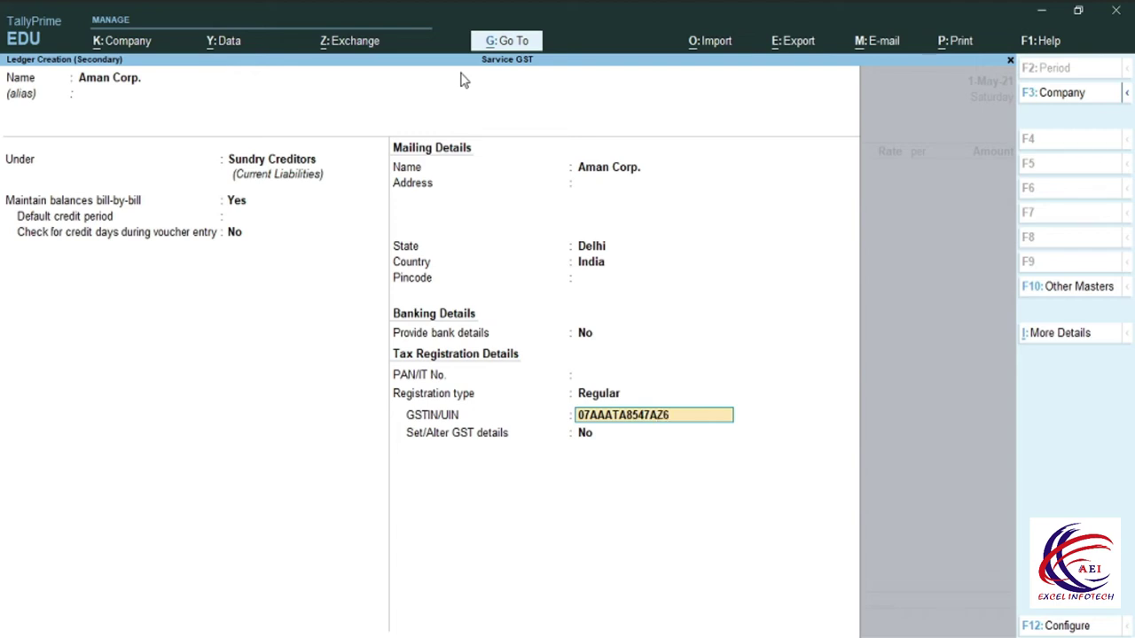
key(Return)
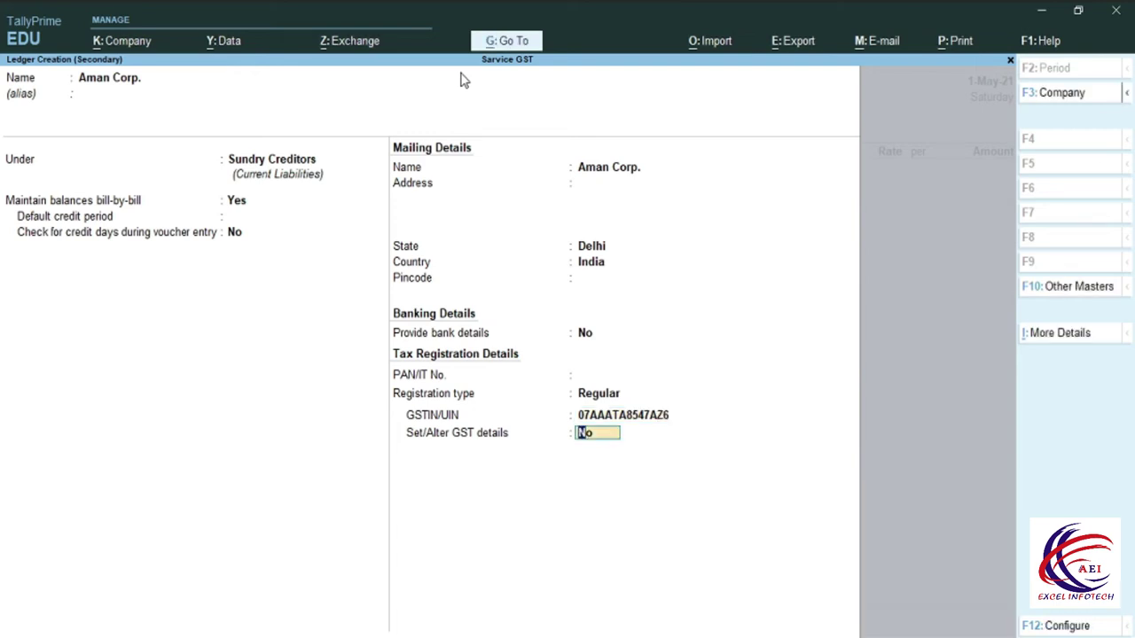
key(Return)
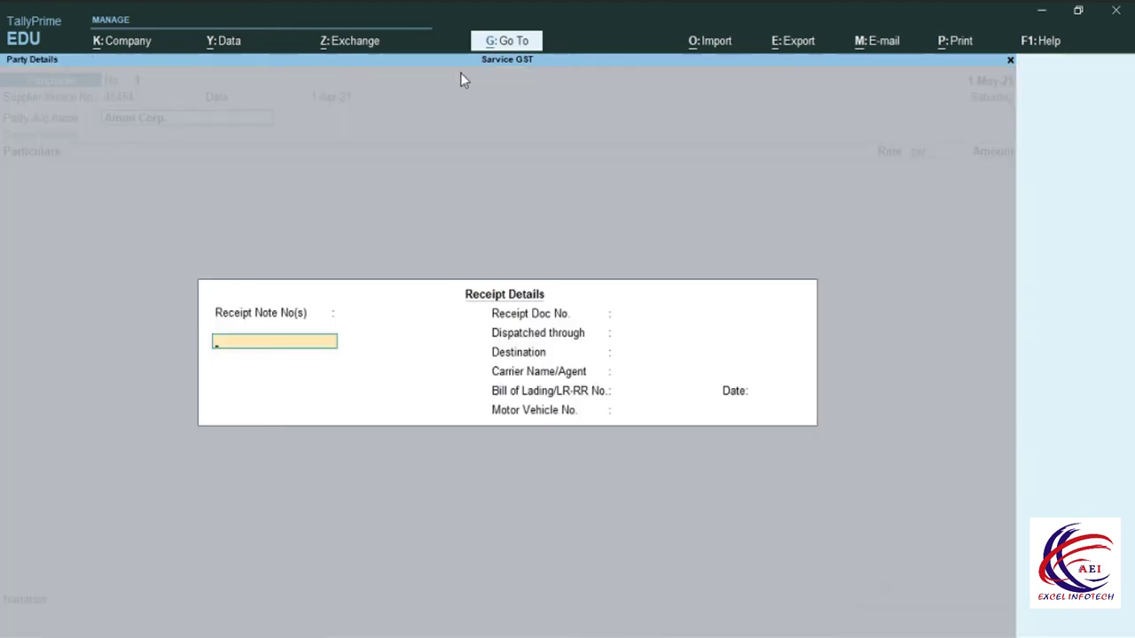
- Leave all receipt details blank for the purchase voucher and accept them
key(Return)
key(Return)
key(Return)
key(Return)
key(Return)
key(Return)
key(Return)
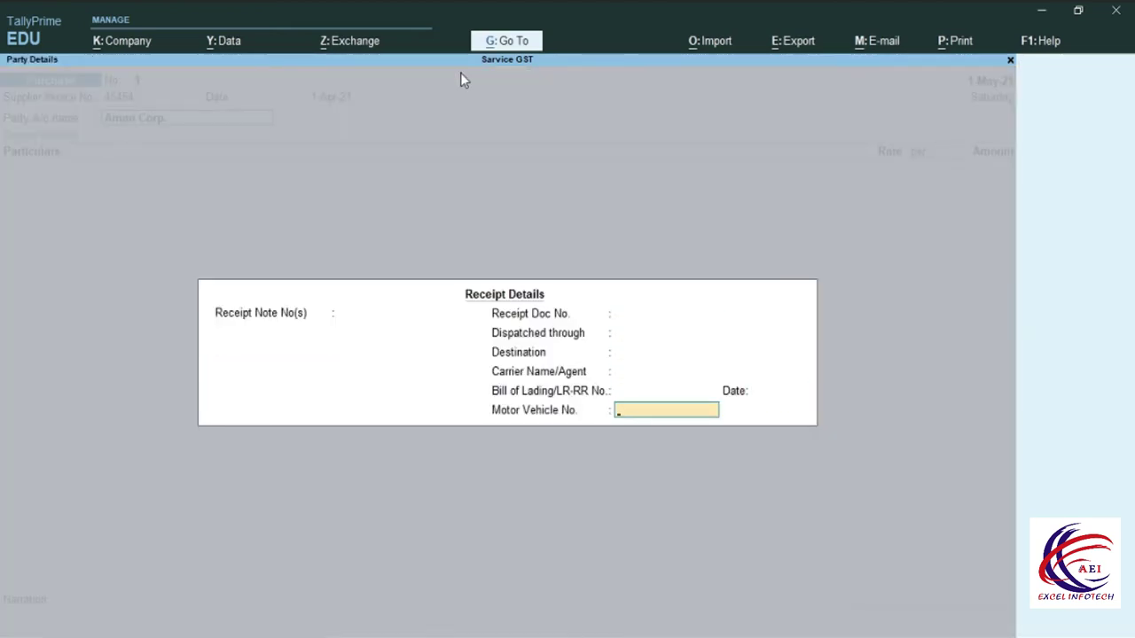
key(Return)
- Accept the party details for Aman Corp. with Delhi, India and its existing GSTIN
key(Return)
key(Return)
key(Return)
key(Return)
key(Return)
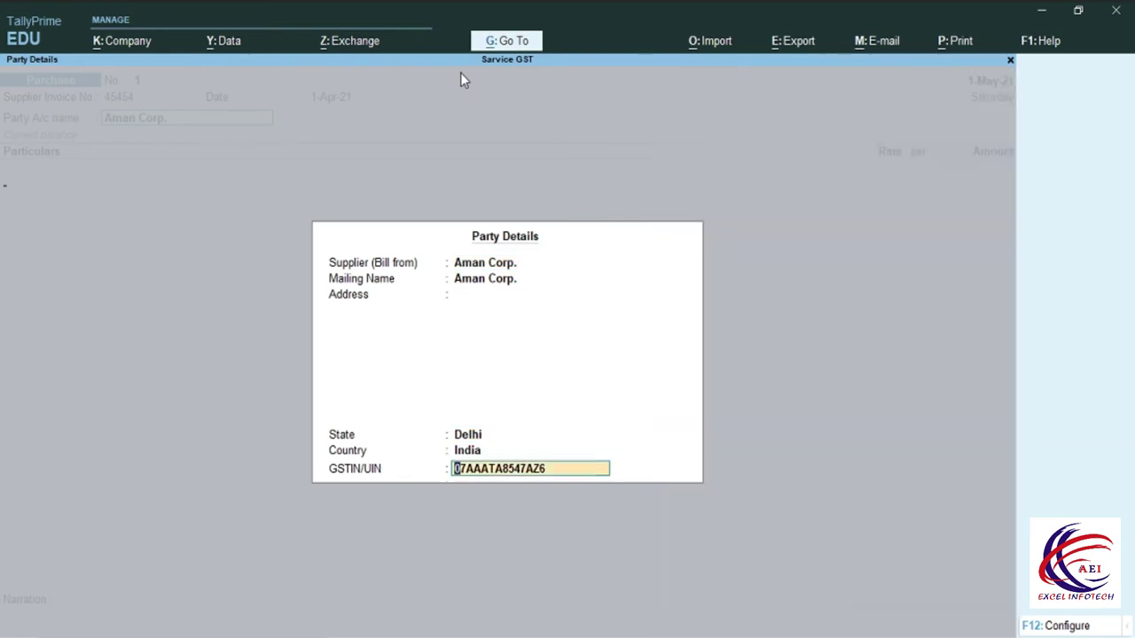
key(Return)
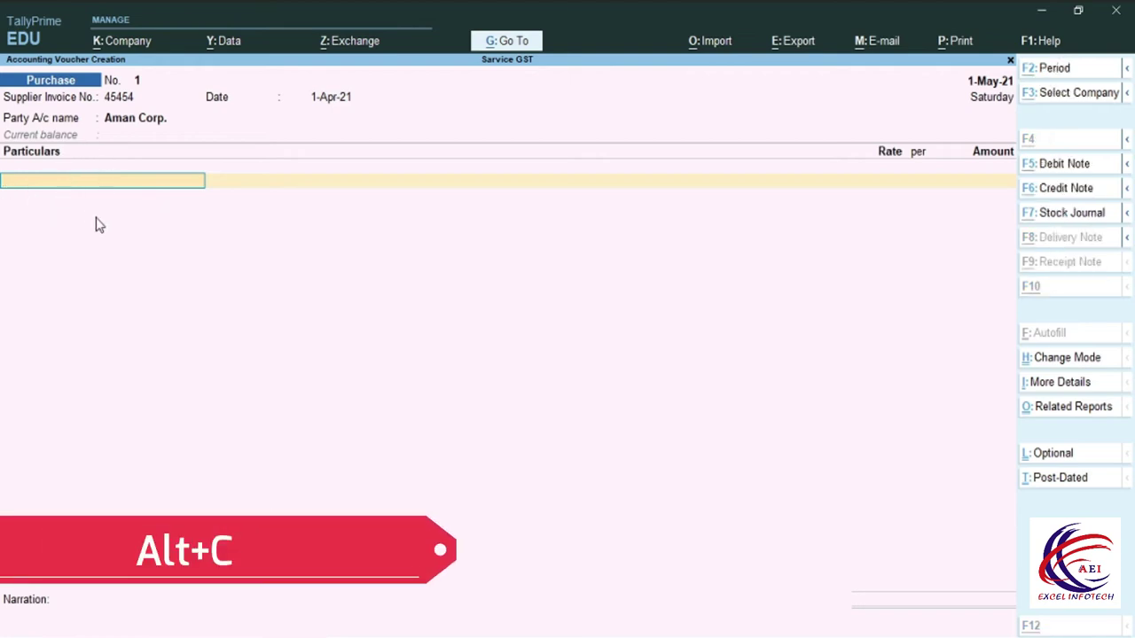
- Start a new ledger named ADD Expenss under Indirect Expenses, with the ledger type Not Applicable
key(alt+c)
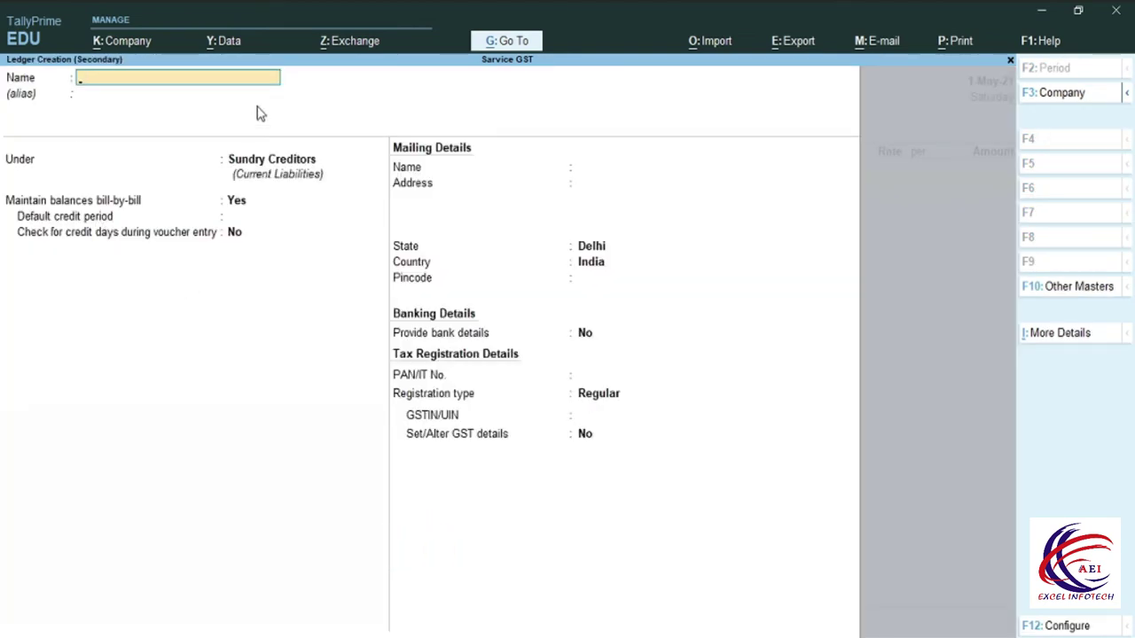
text(AD)
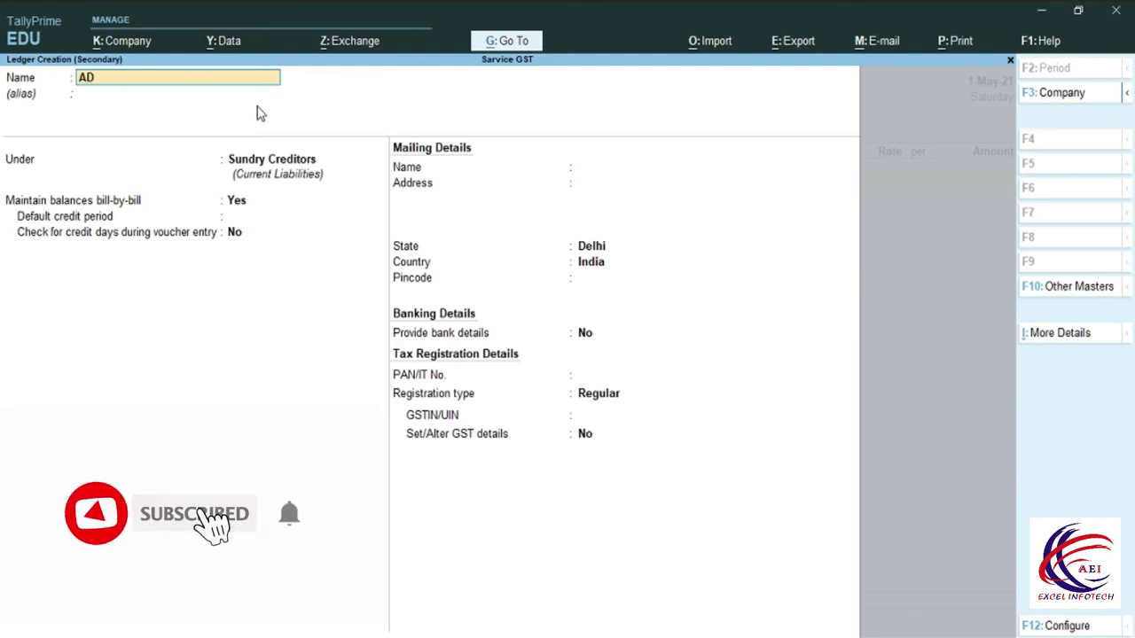
text(D Ex)
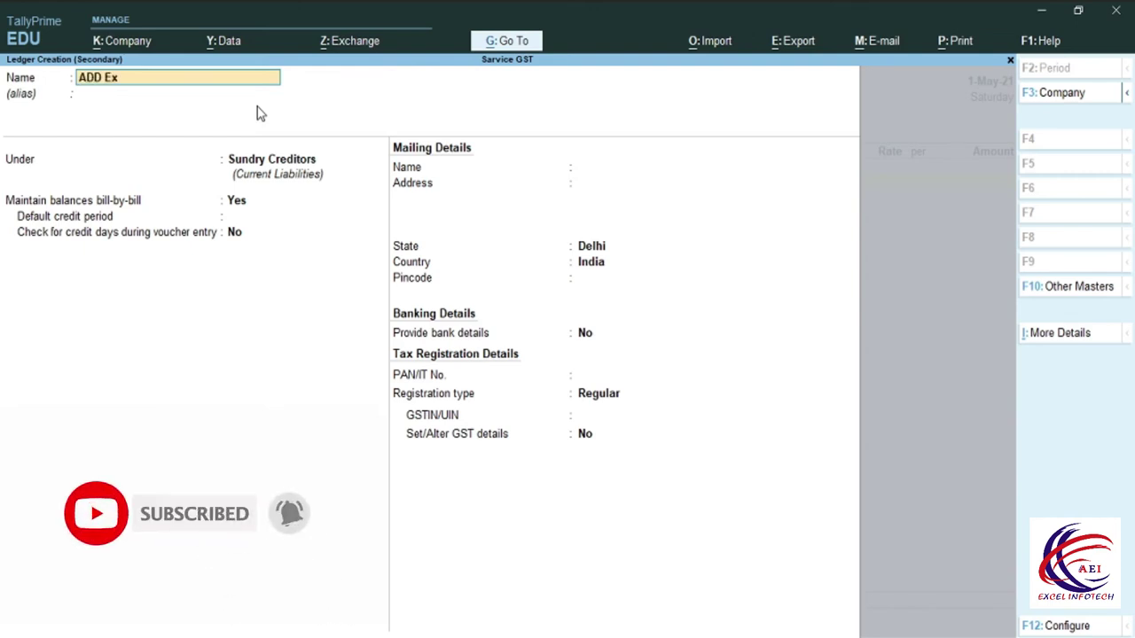
text(penss)
key(Return)
key(BackSpace)
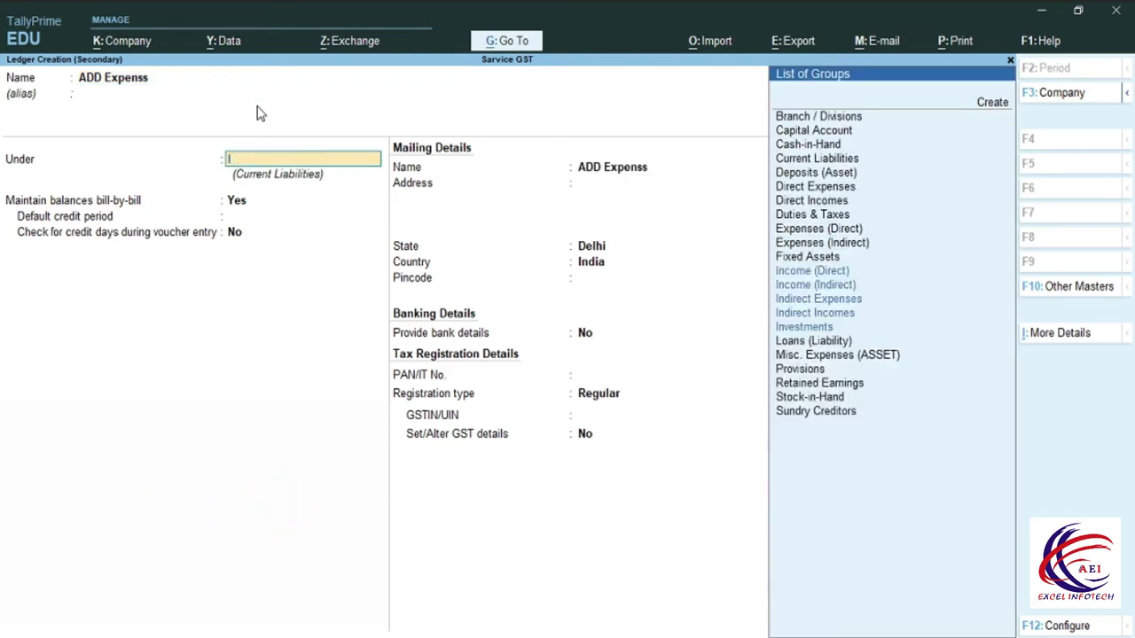
key(Down)
key(Down)
key(Down)
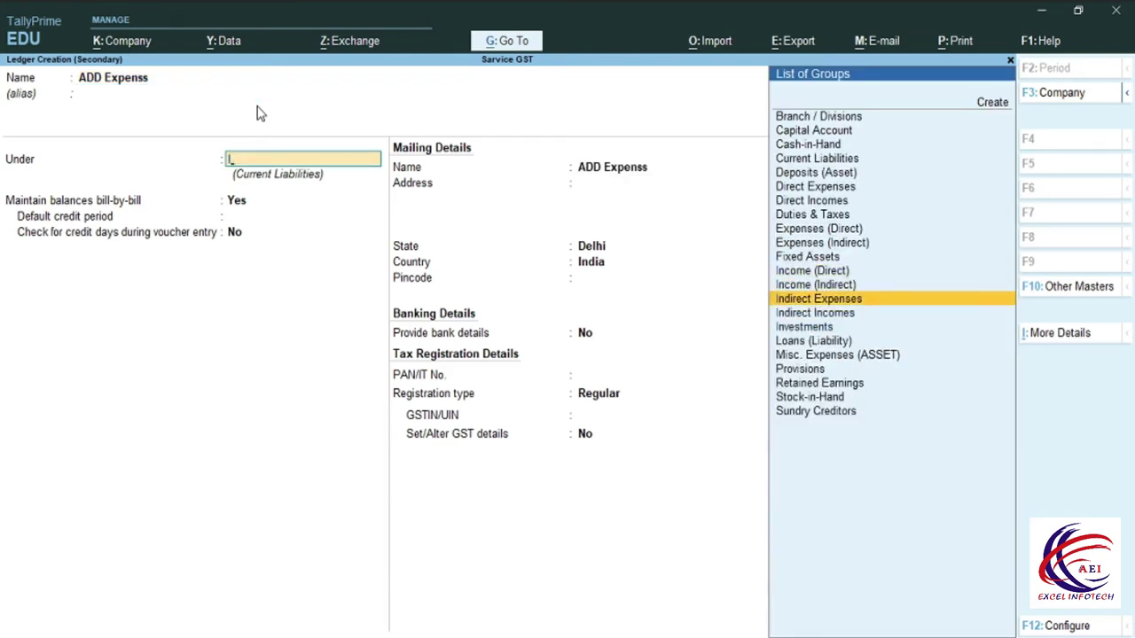
key(Return)
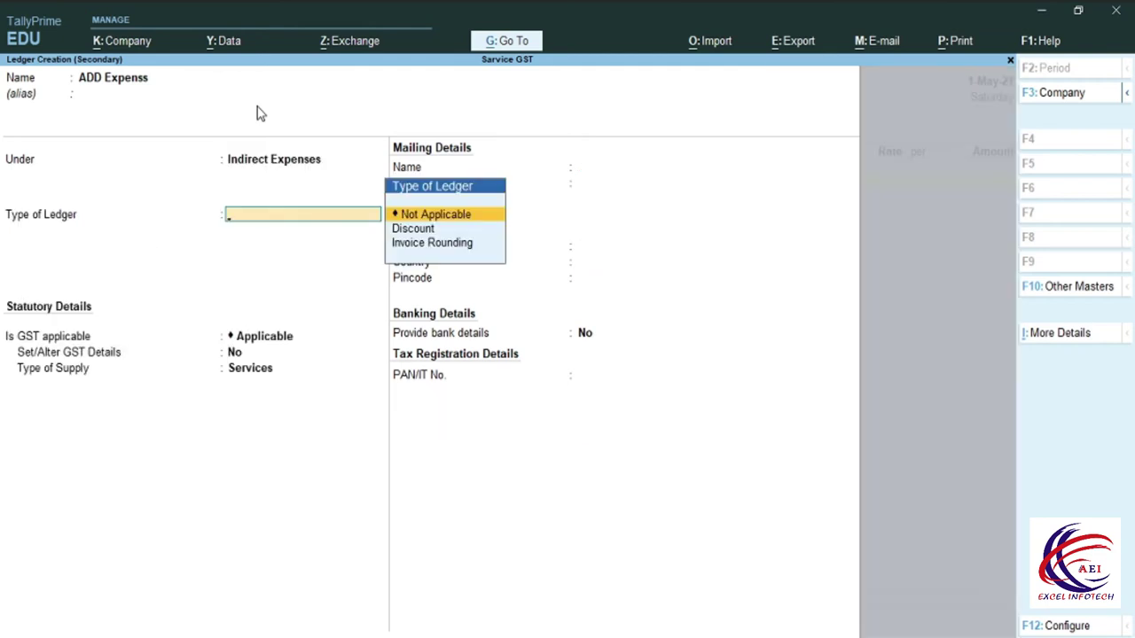
key(Return)
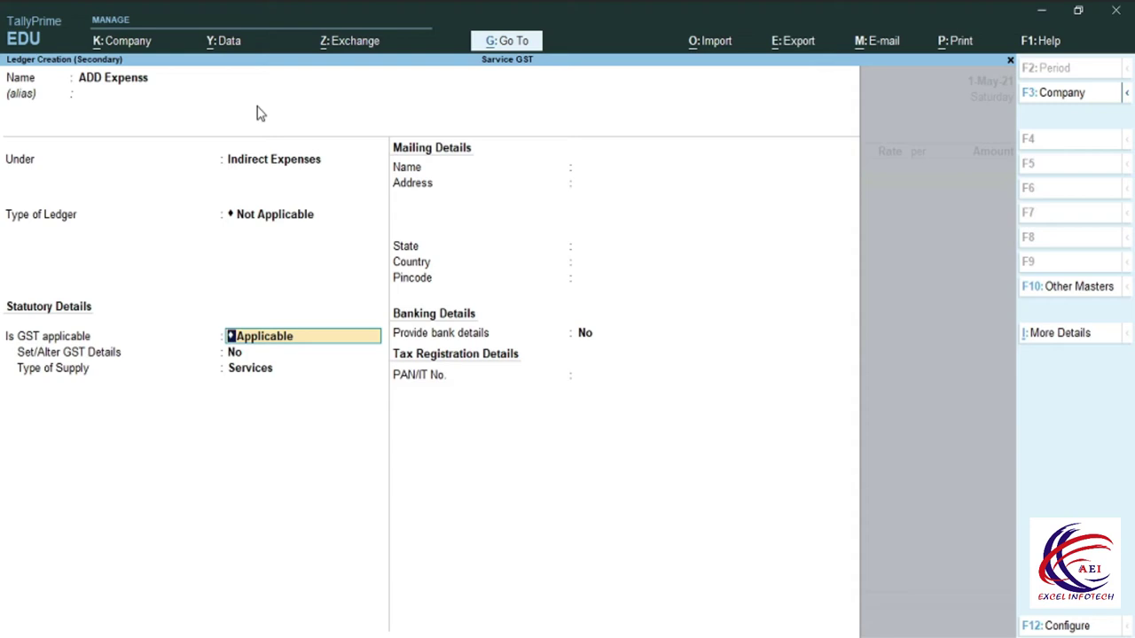
- Make GST applicable to the expense ledger and enter description Add, HSN/SAC 454545 and nature of transaction Not Applicable in its GST details
key(Return)
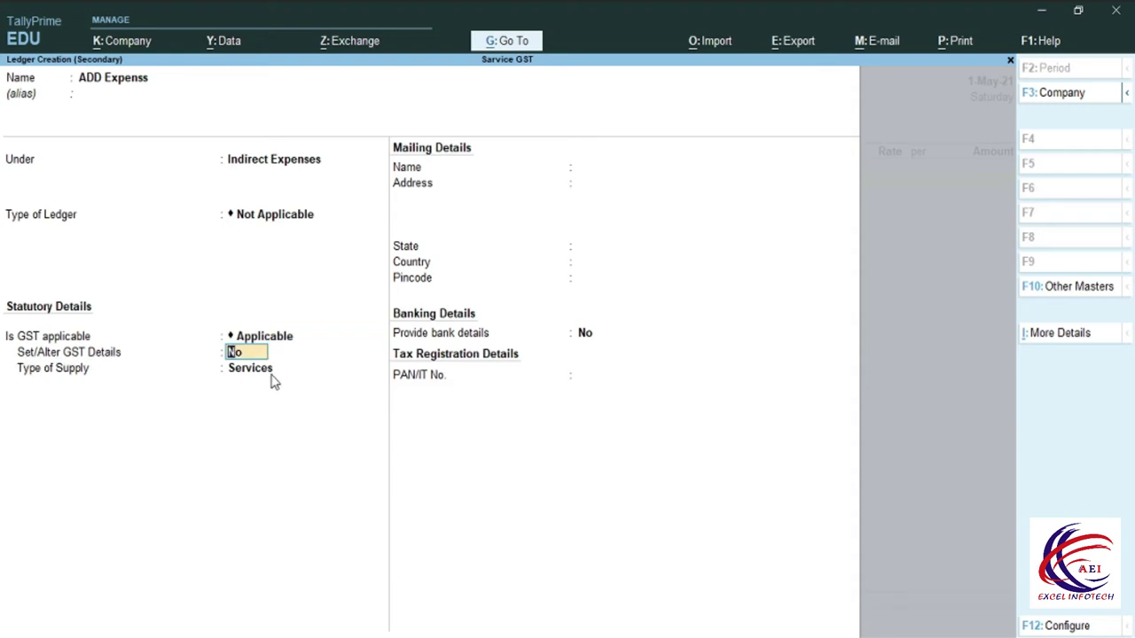
key(y)
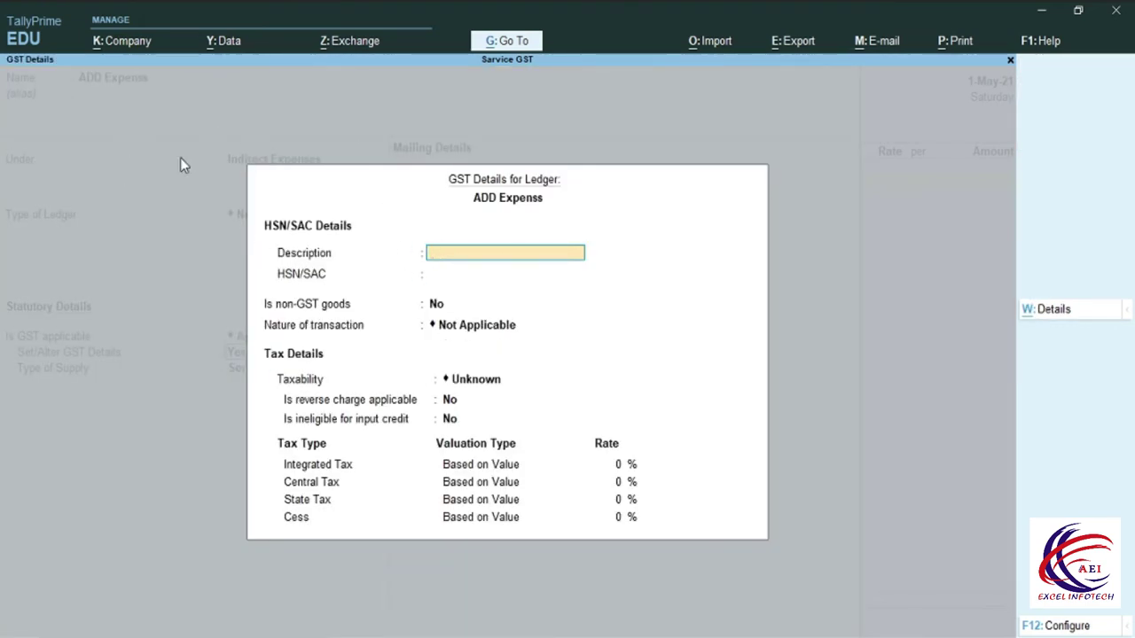
text(A)
key(Return)
text(454545)
key(Return)
key(Return)
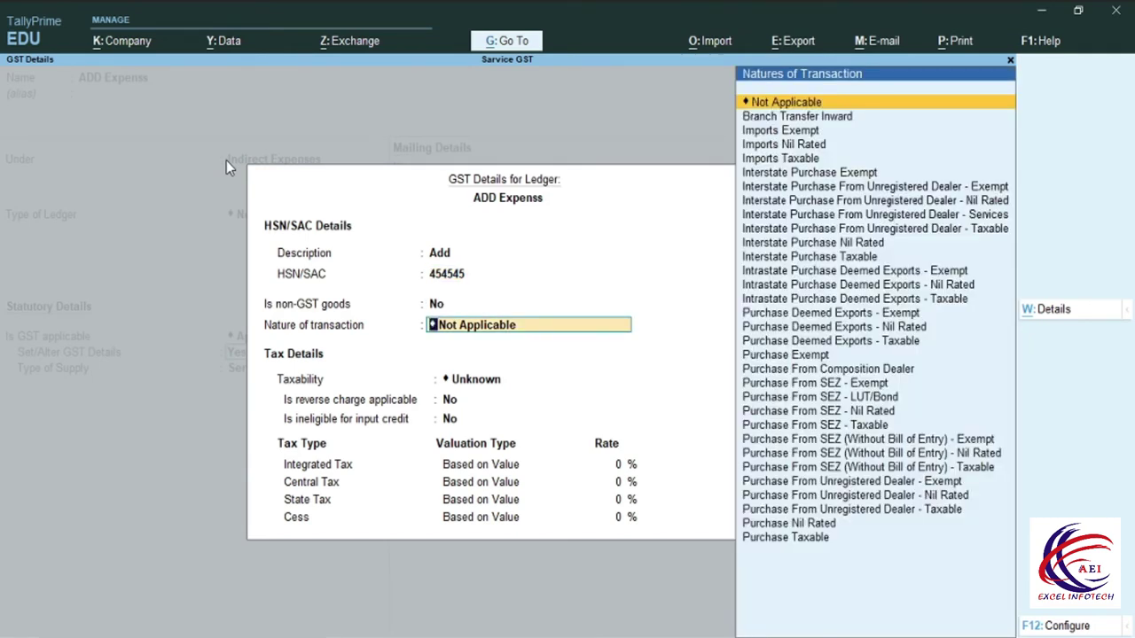
key(Return)
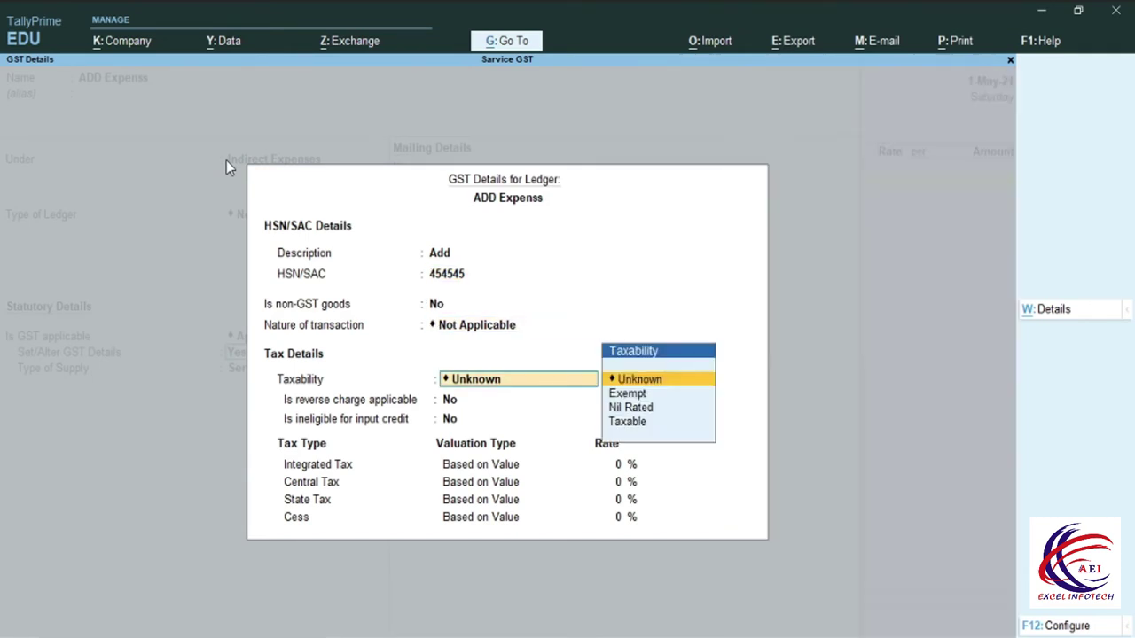
- Set taxability to Taxable without reverse charge or input credit ineligibility, and complete the expense ledger's GST rates
key(Down)
key(Down)
key(Down)
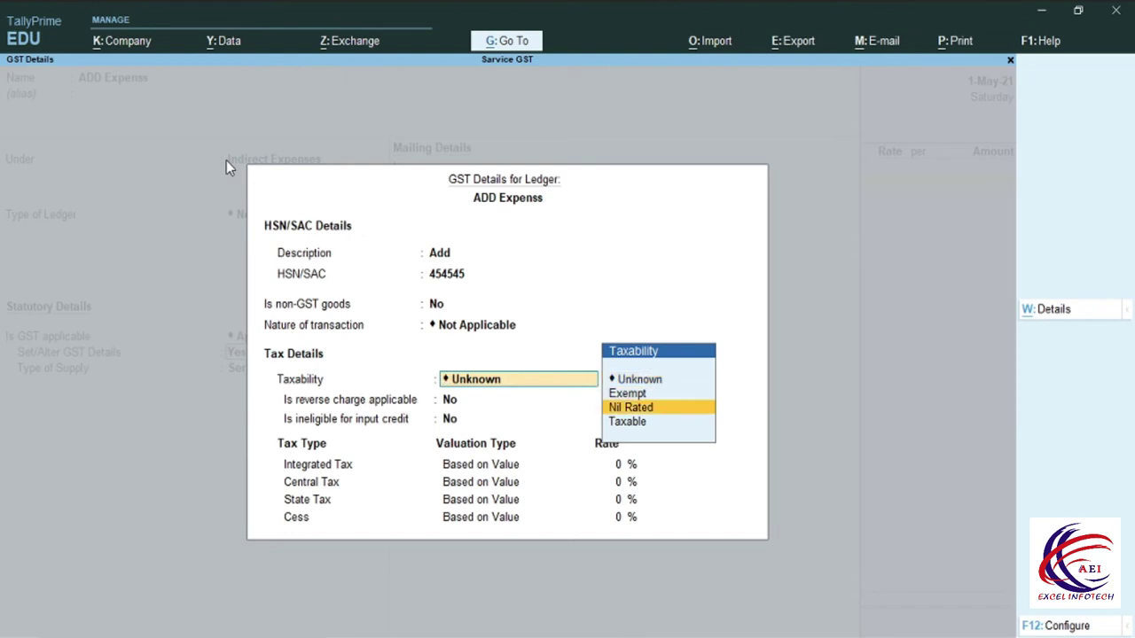
key(Return)
key(Return)
key(Return)
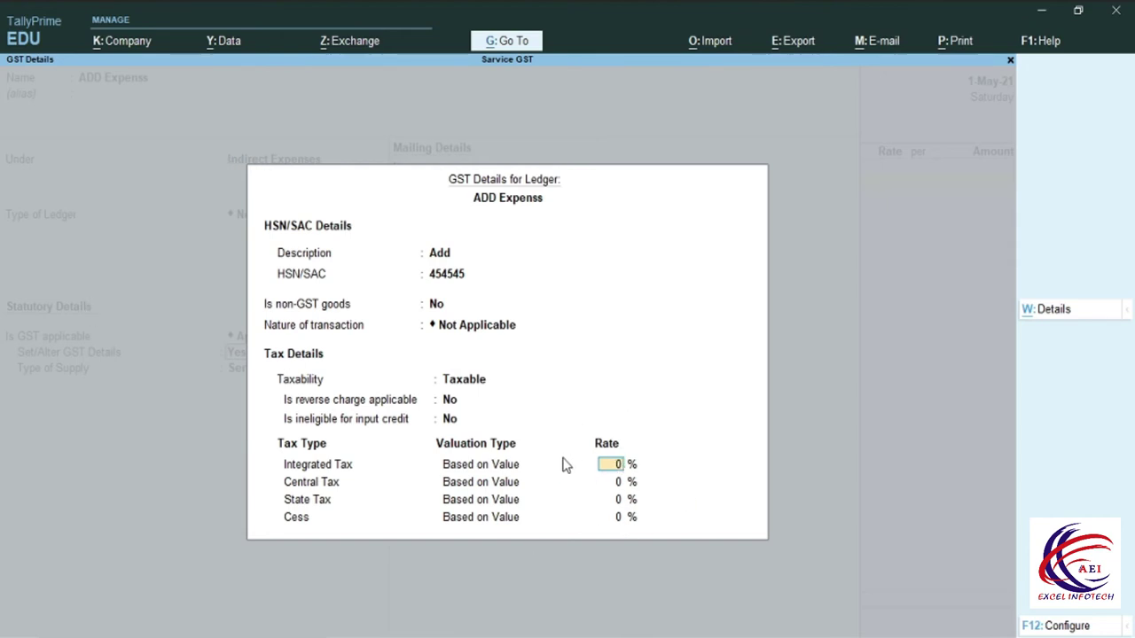
key(Return)
key(Return)
key(Return)
key(Return)
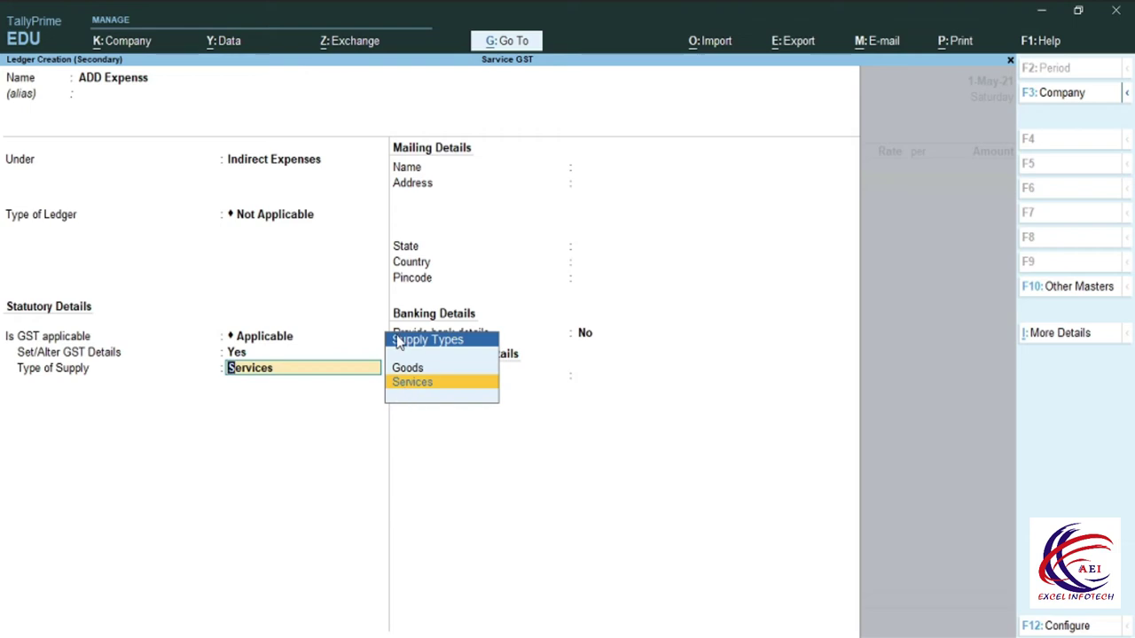
- Save the expense ledger with supply type Services and enter 45000 as its amount in the purchase voucher
click(418, 385)
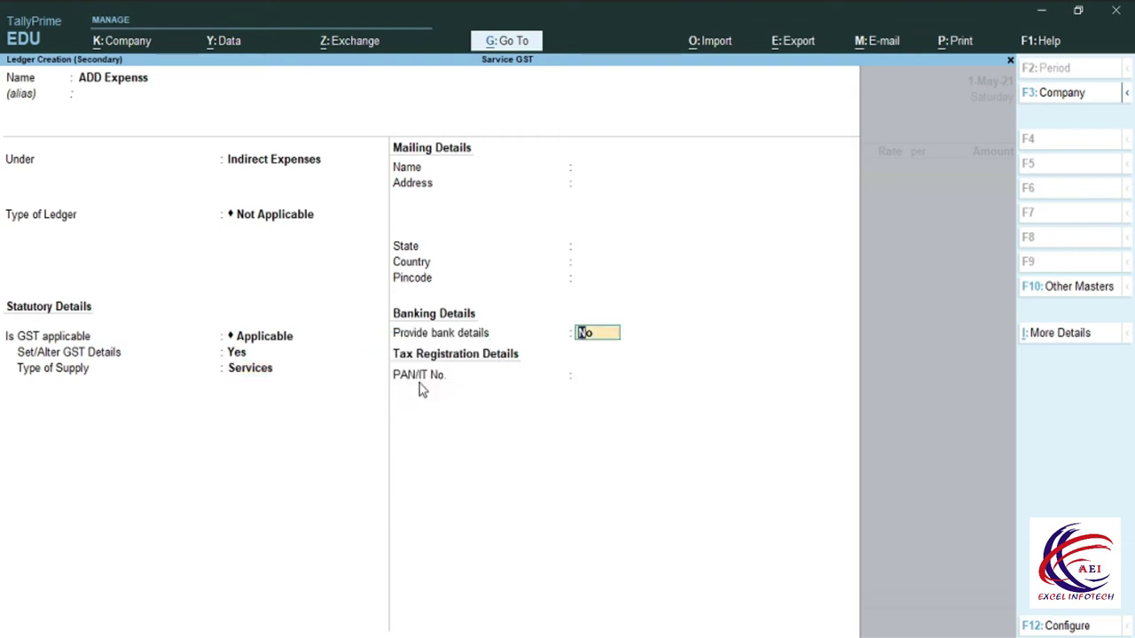
key(Return)
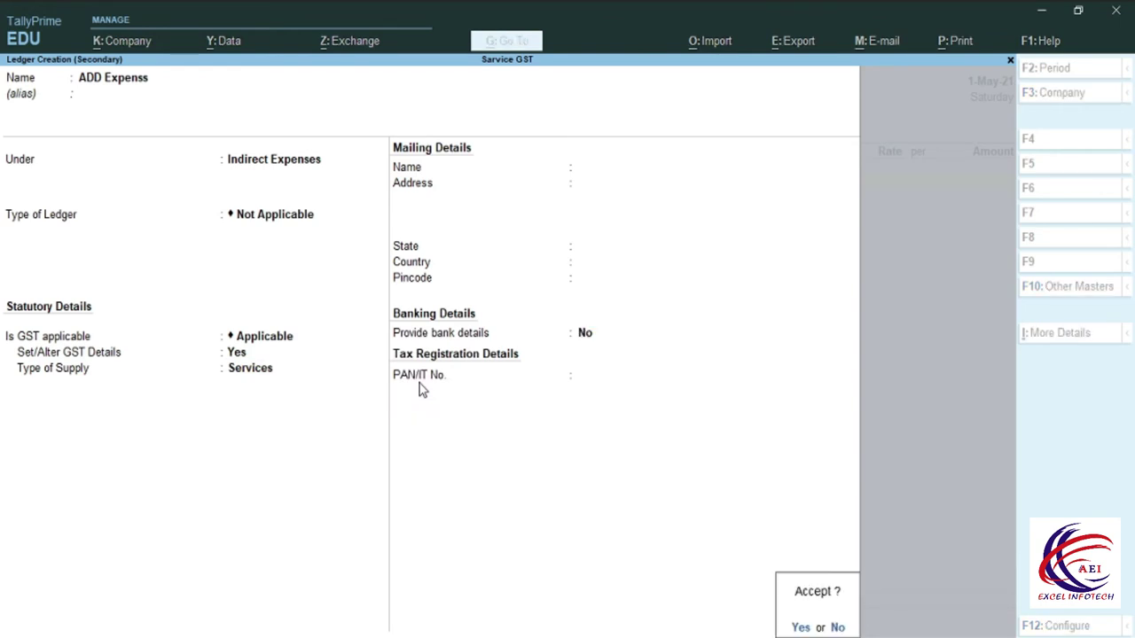
key(Return)
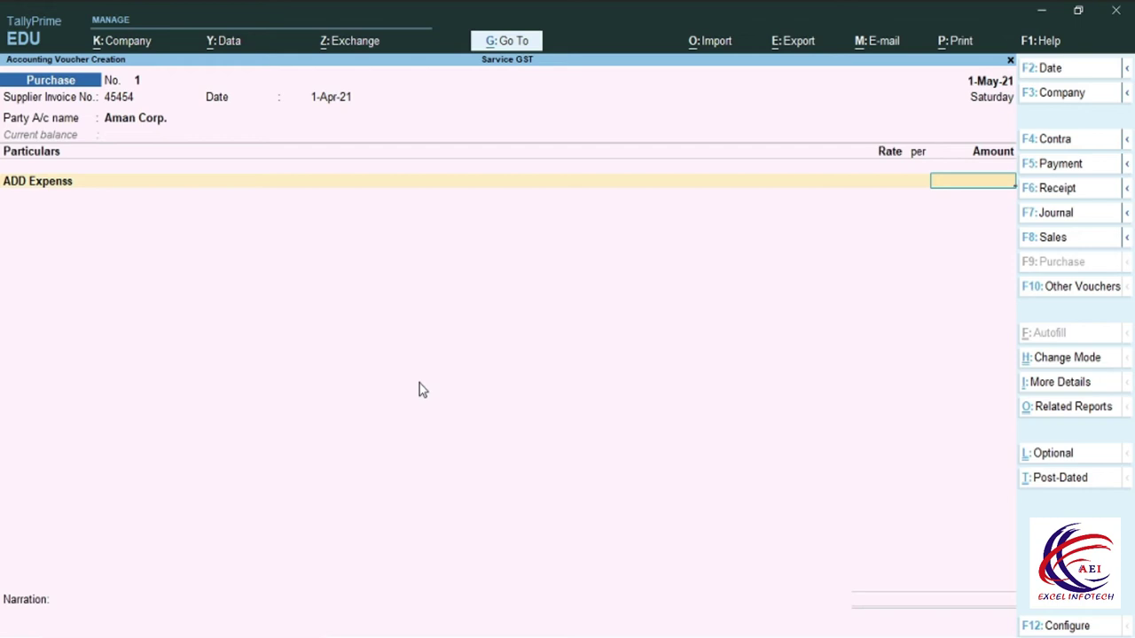
text(45000)
key(Return)
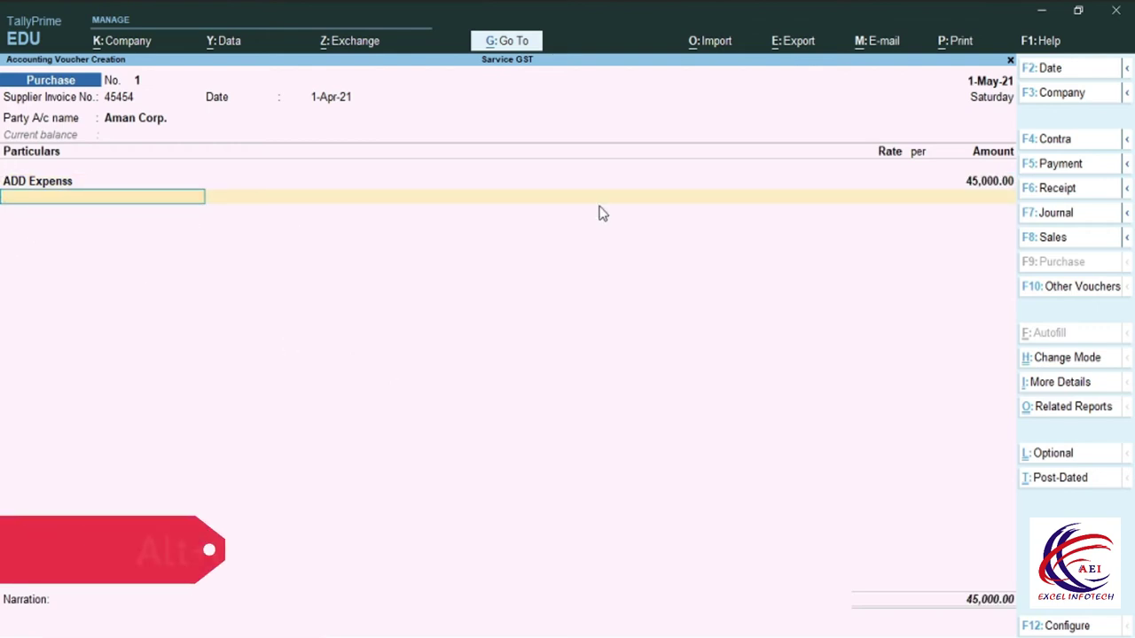
- Start a new tax ledger named CGST from the purchase voucher and place it under Duties & Taxes
key(alt+c)
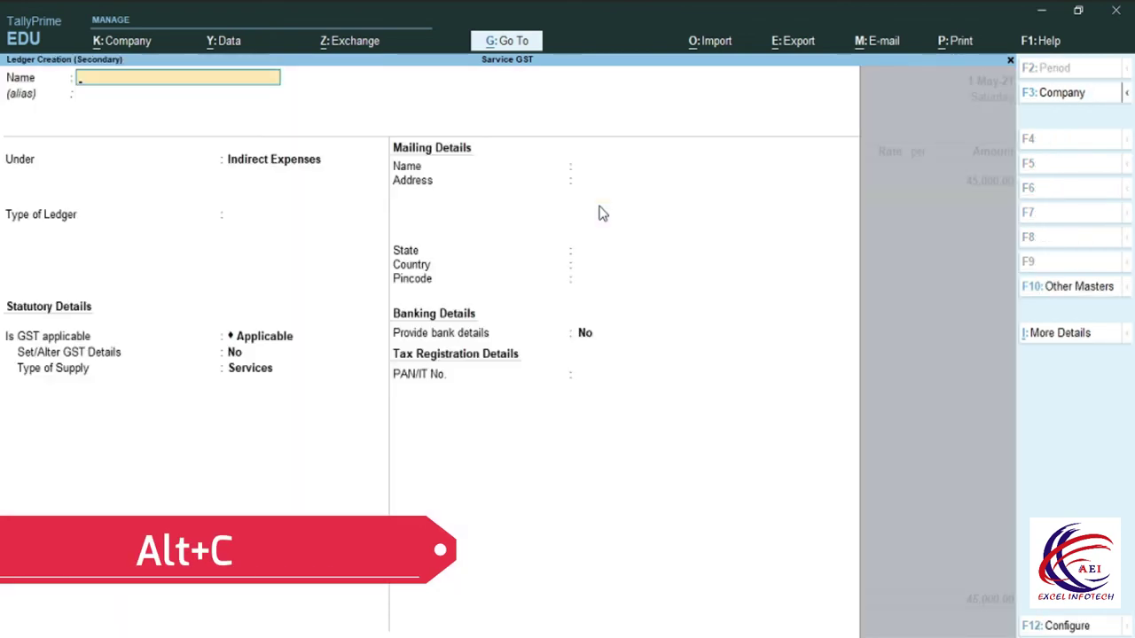
text(CGST)
key(Return)
key(Return)
text(D)
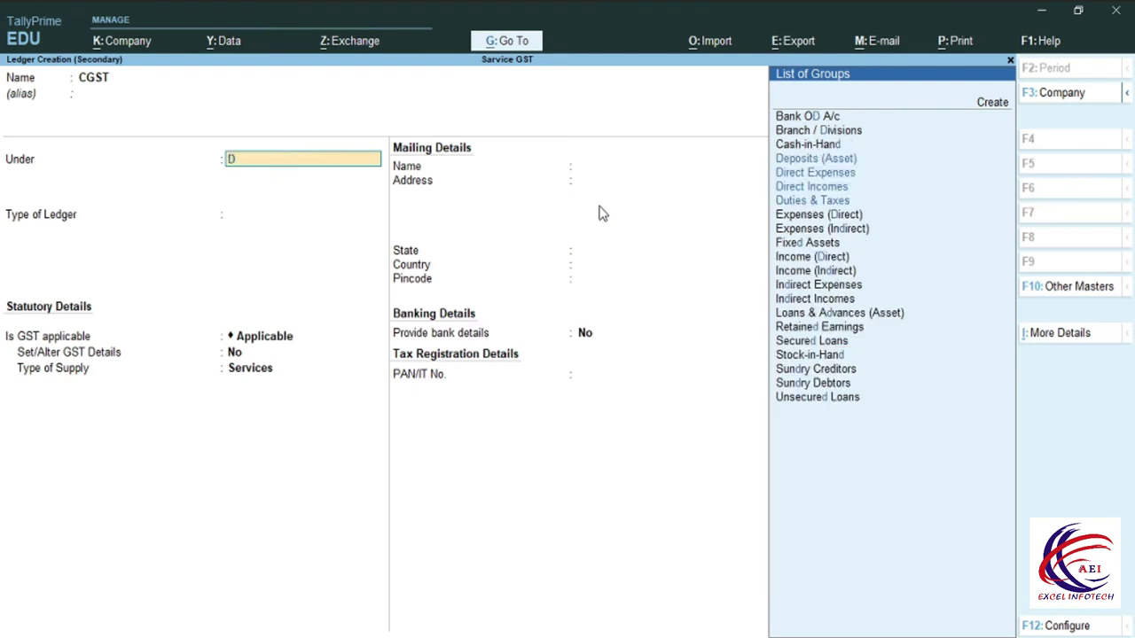
key(Down)
key(Down)
key(Down)
key(Return)
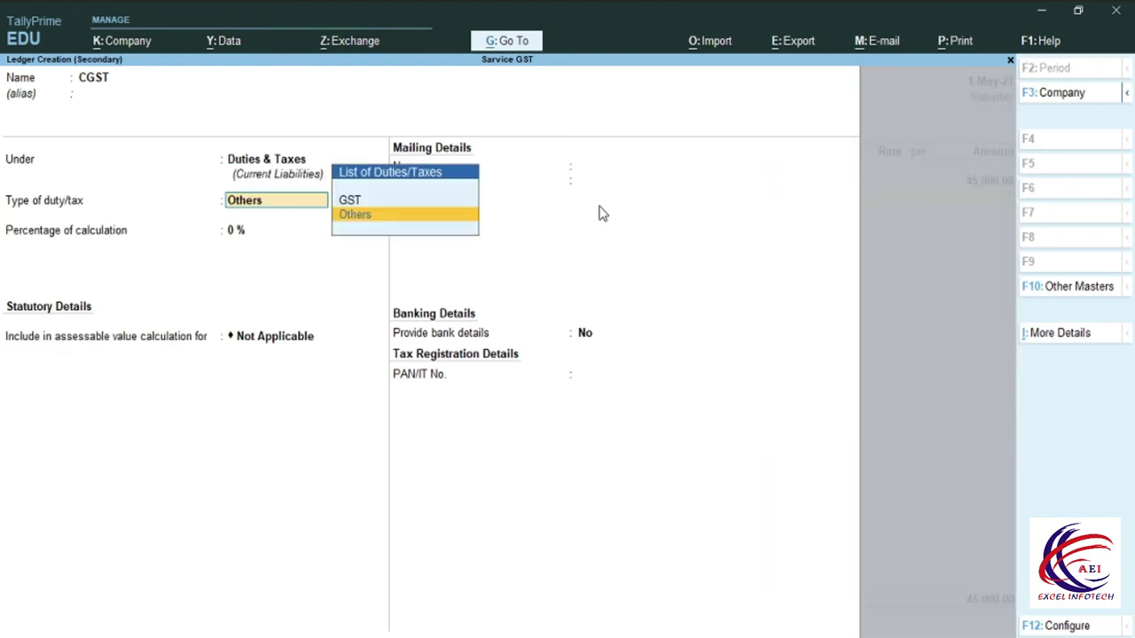
- Set the CGST ledger to GST, Central Tax, 0 % and rounding Not Applicable, then save it and accept its voucher line
key(Up)
key(Return)
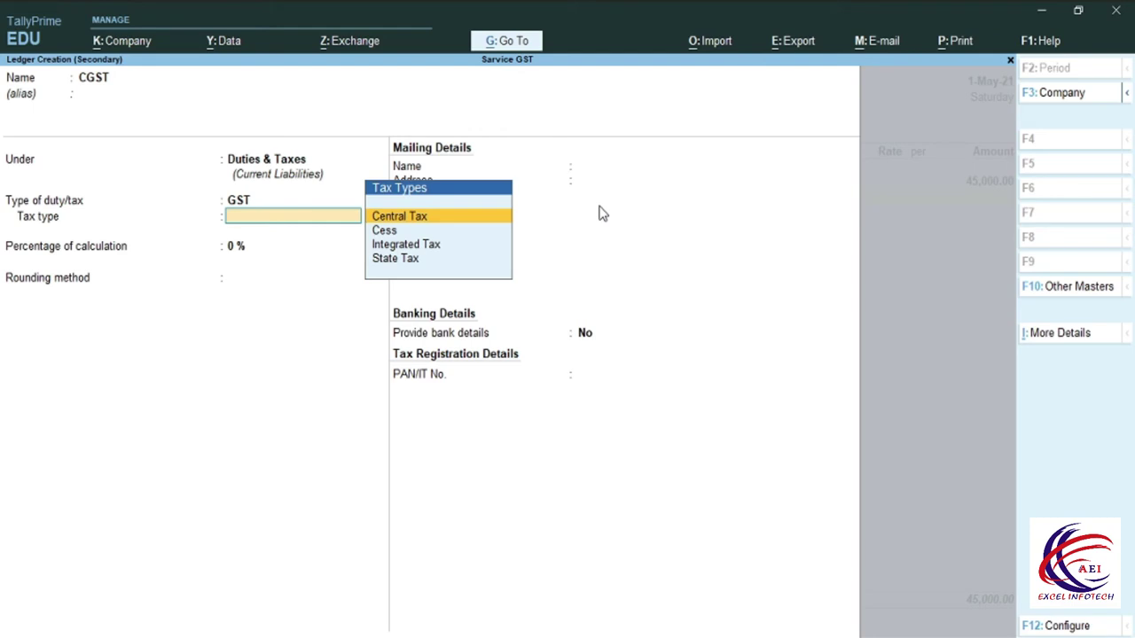
key(Return)
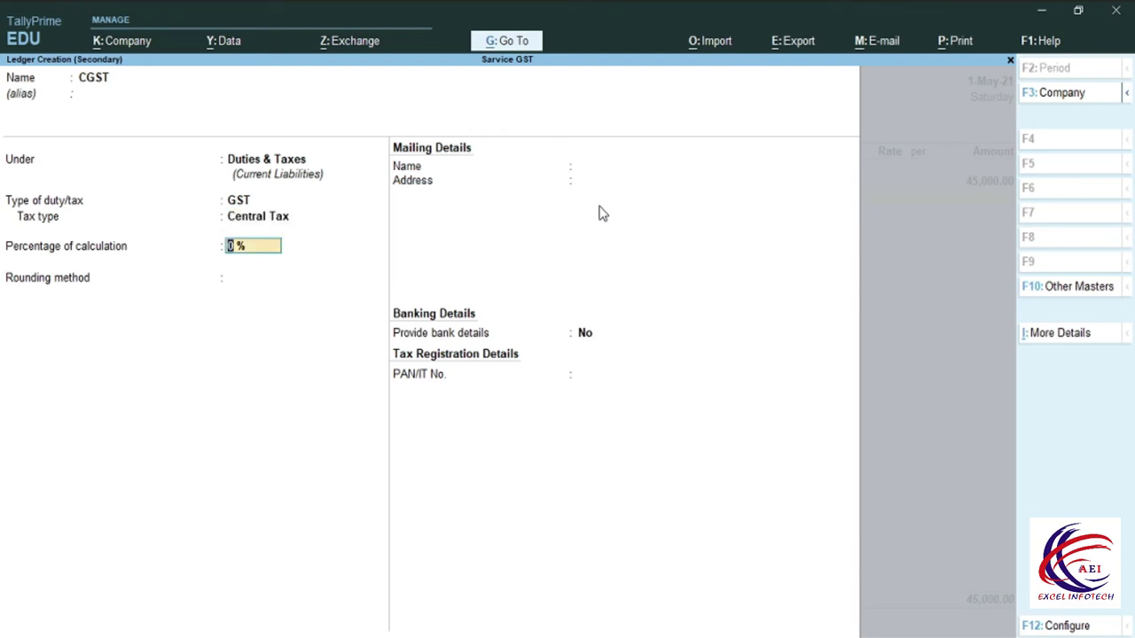
key(Return)
key(Return)
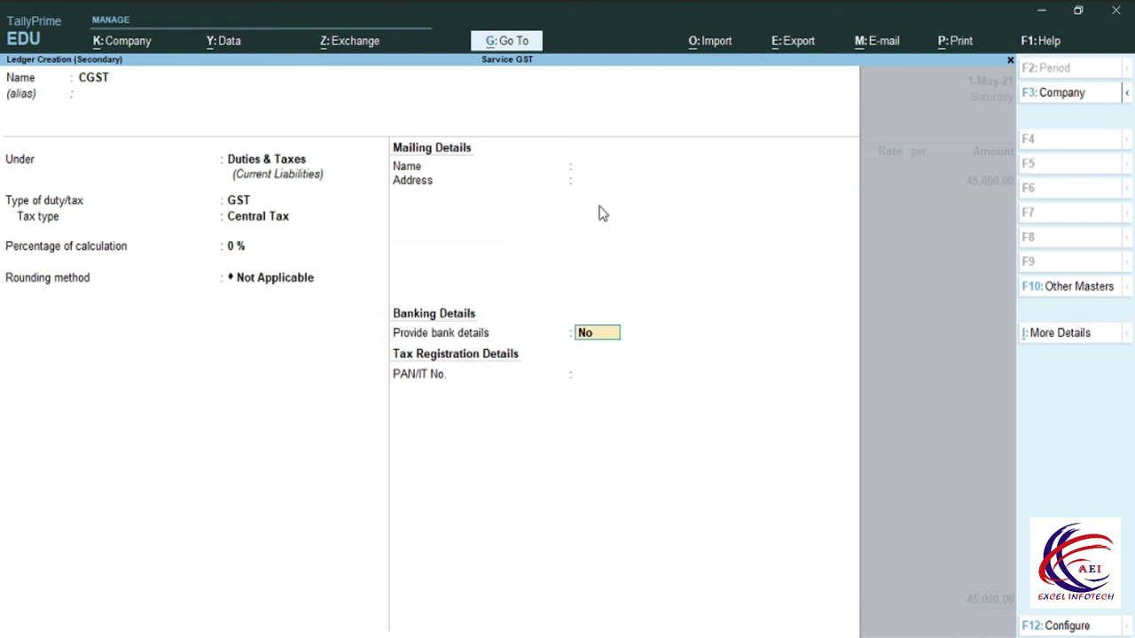
key(Return)
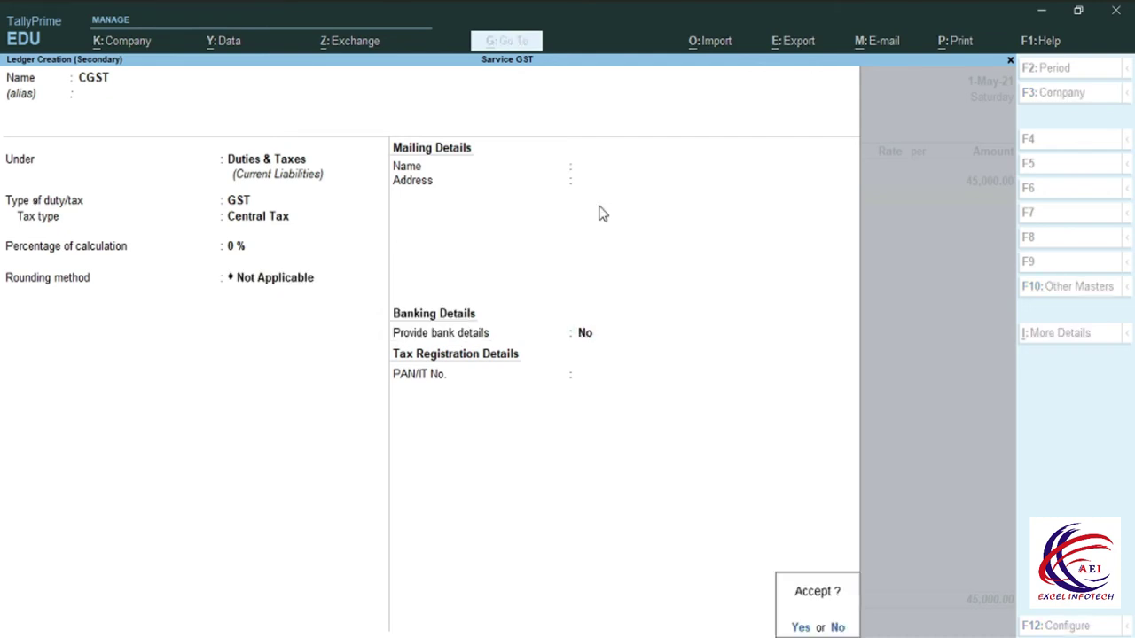
key(Return)
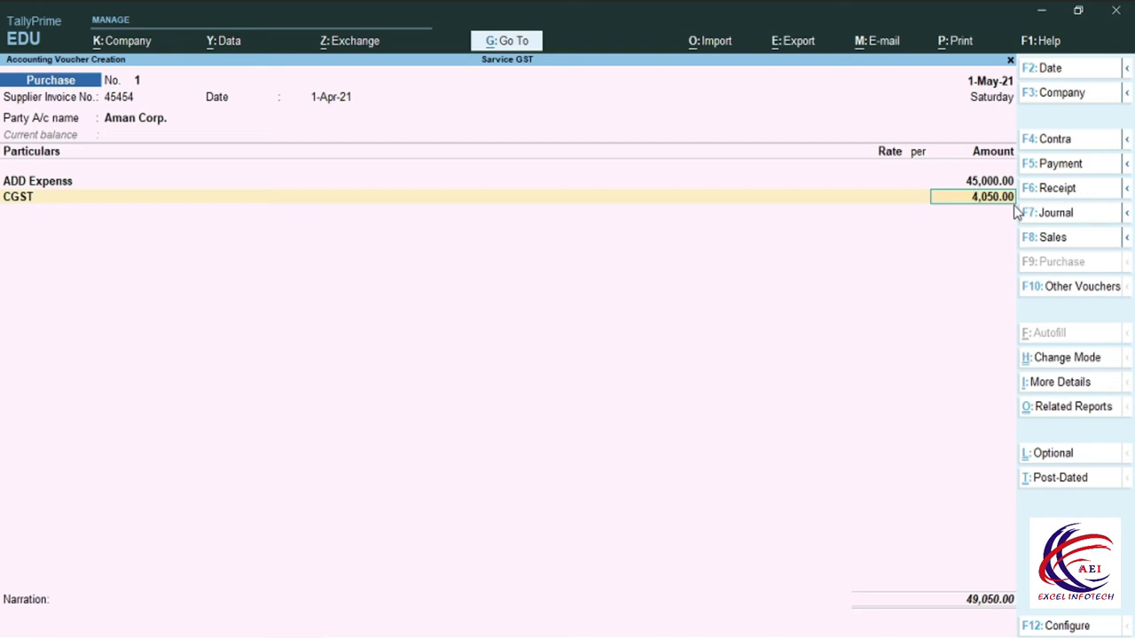
key(Return)
- Start a new tax ledger named SGST from the purchase voucher, keeping it under Duties & Taxes
key(alt+c)
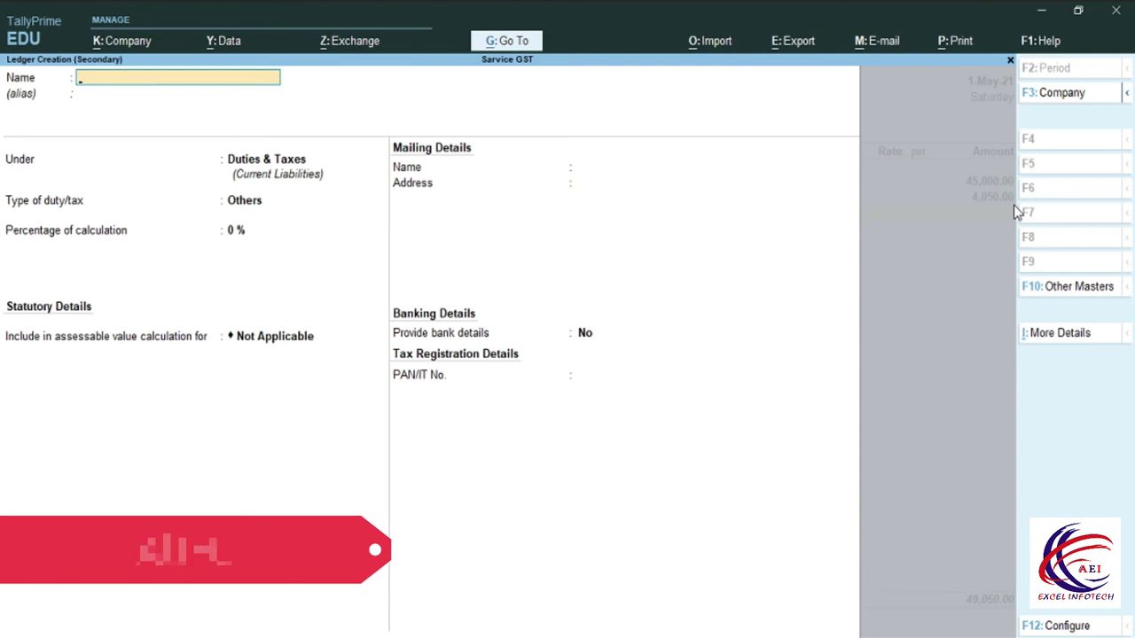
text(SGST)
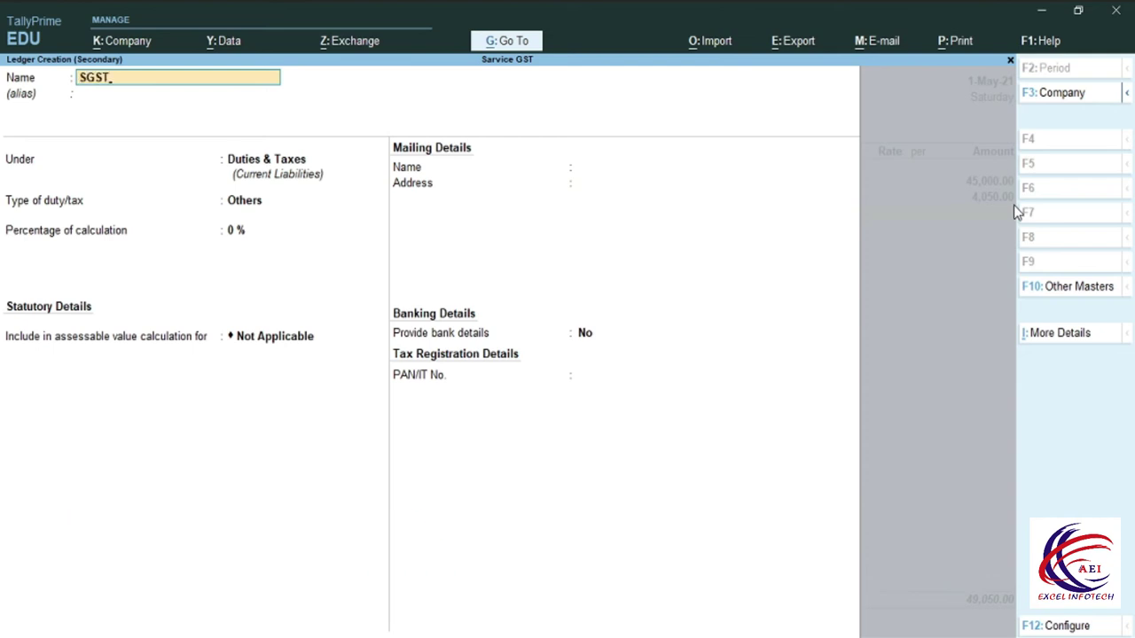
key(Return)
key(Return)
key(Return)
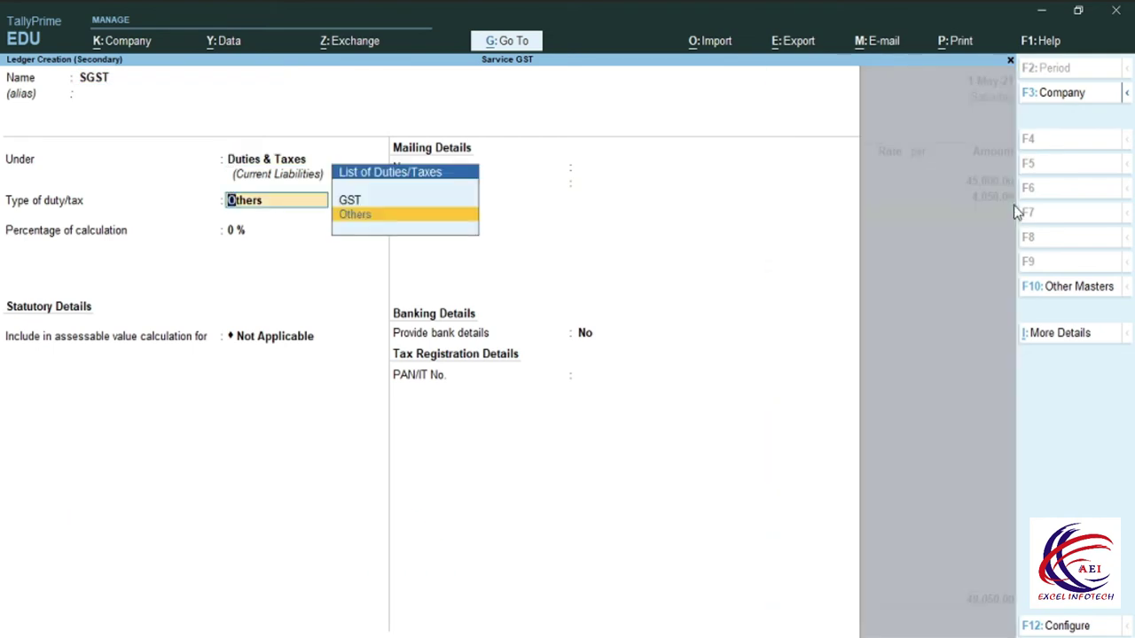
- Set the SGST ledger to GST, State Tax, 0 % and rounding Not Applicable without bank details, then save it
key(Up)
key(Return)
key(Down)
key(Down)
key(Down)
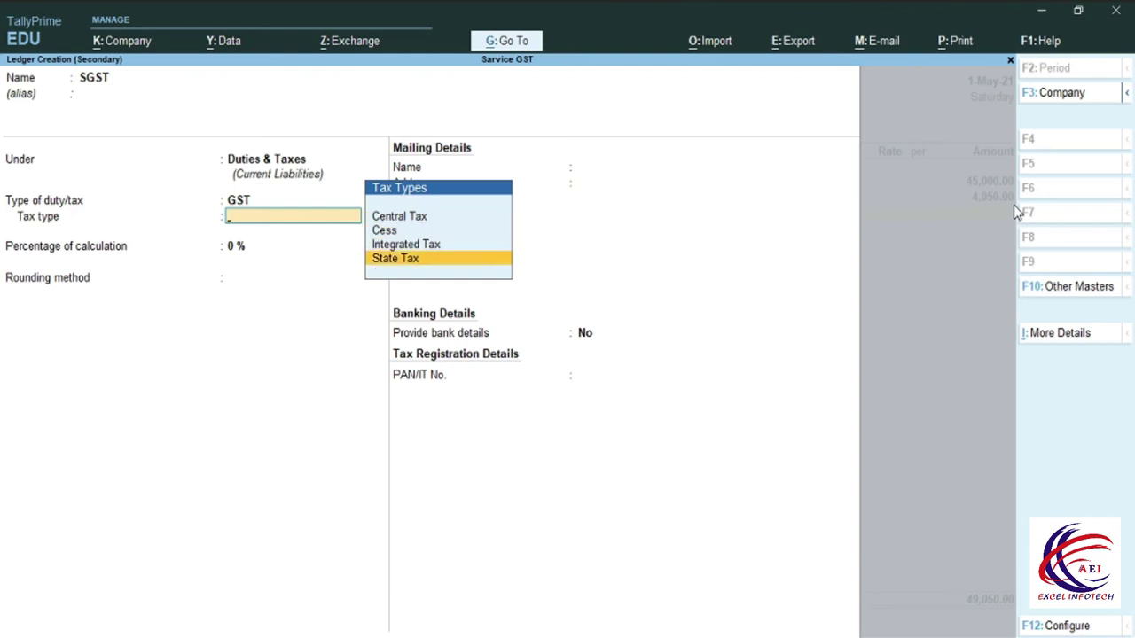
key(Return)
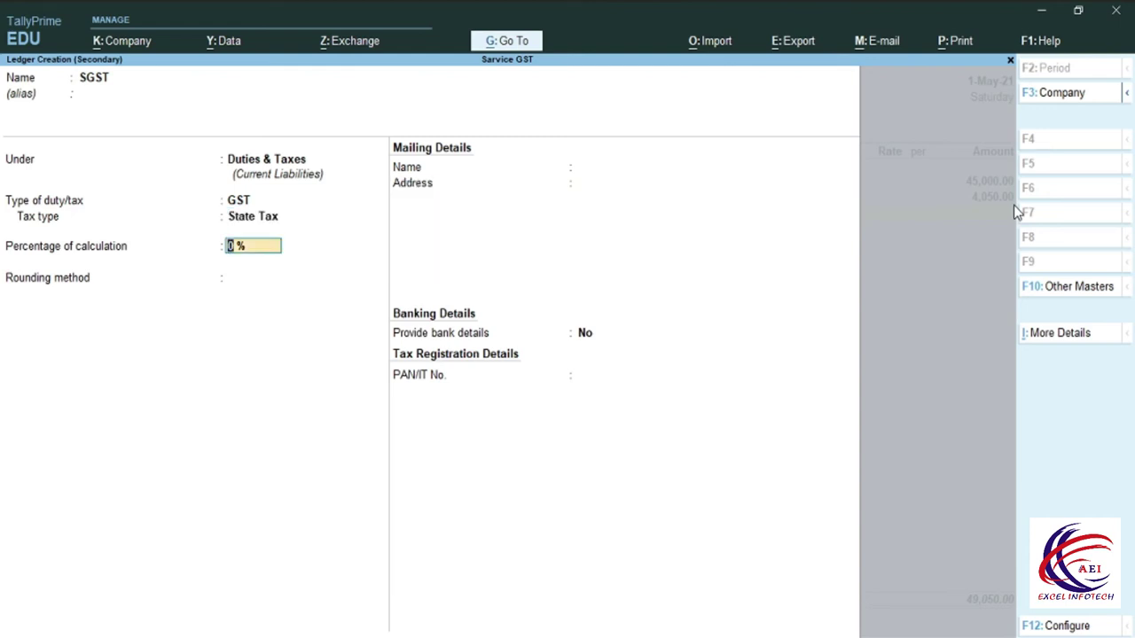
key(Return)
key(Return)
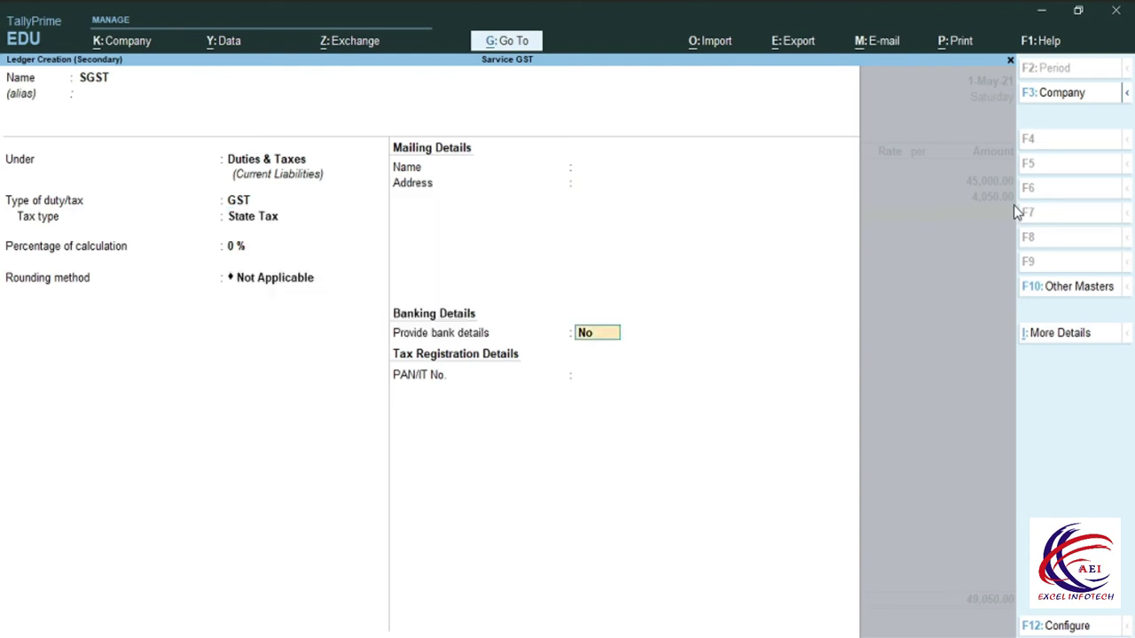
key(Return)
key(Return)
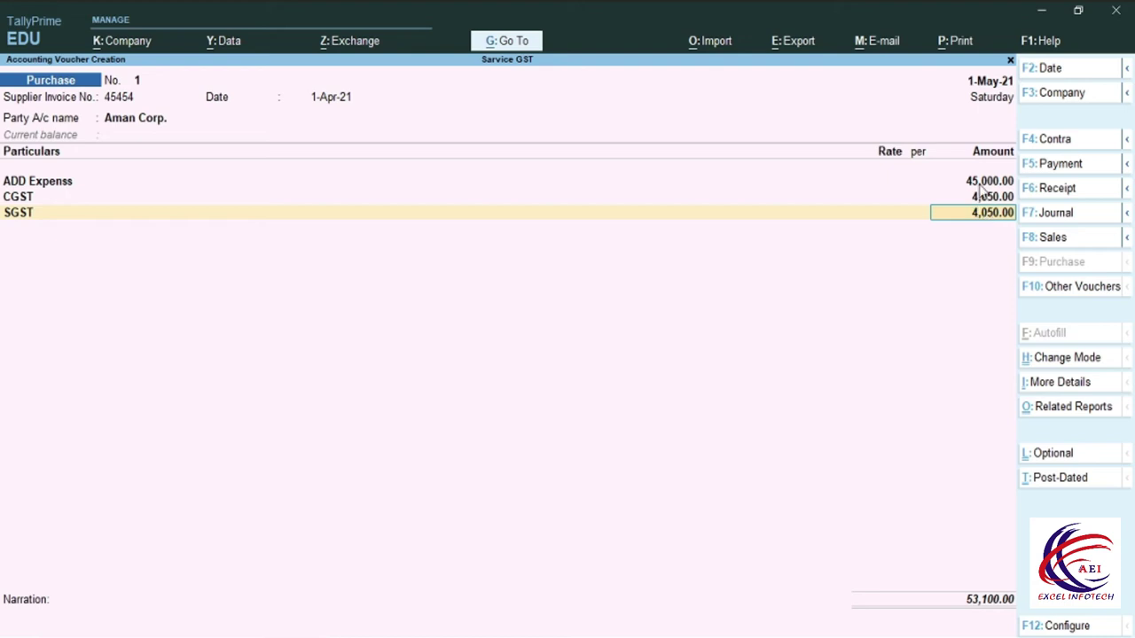
- Check the purchase voucher's detailed GST - Tax Analysis for the Central Tax and State Tax split, then return to the voucher
click(1068, 413)
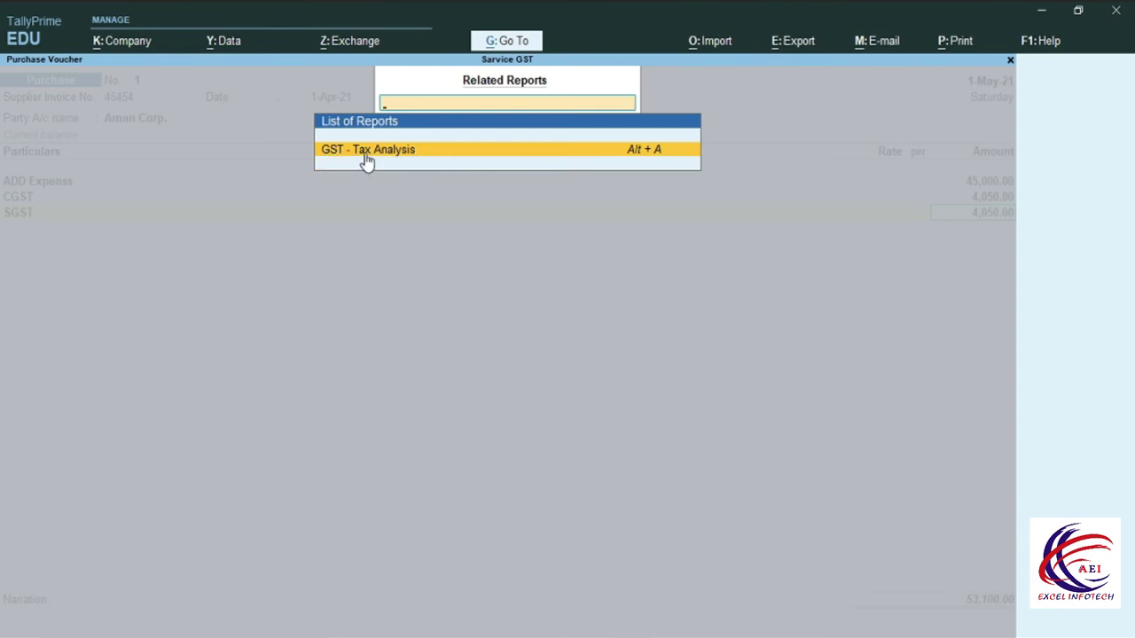
click(431, 156)
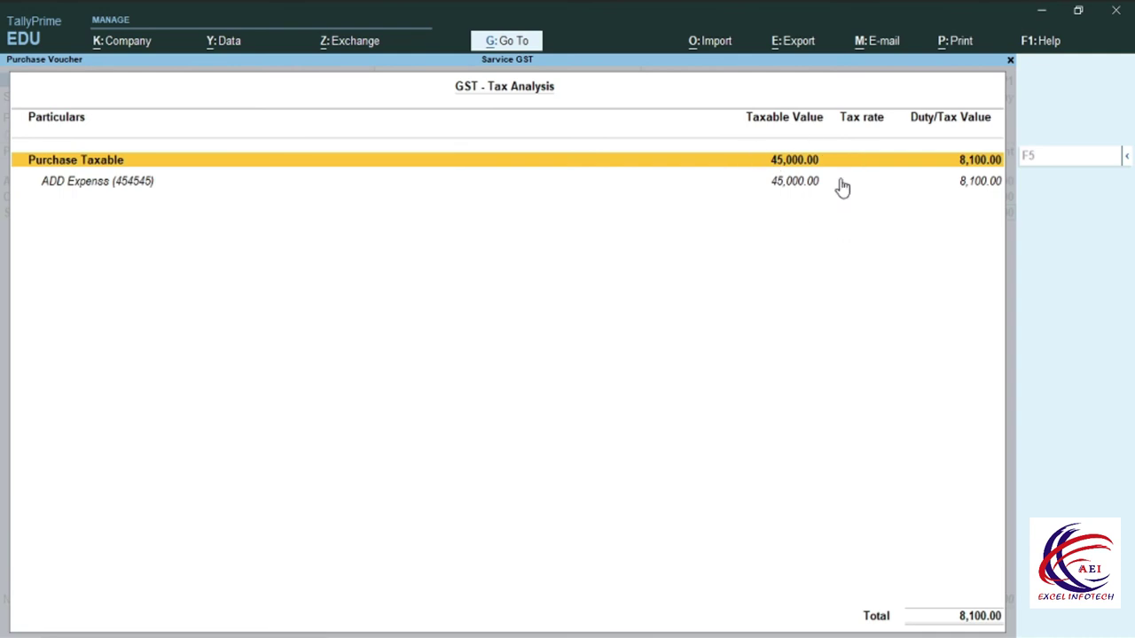
key(alt+F1)
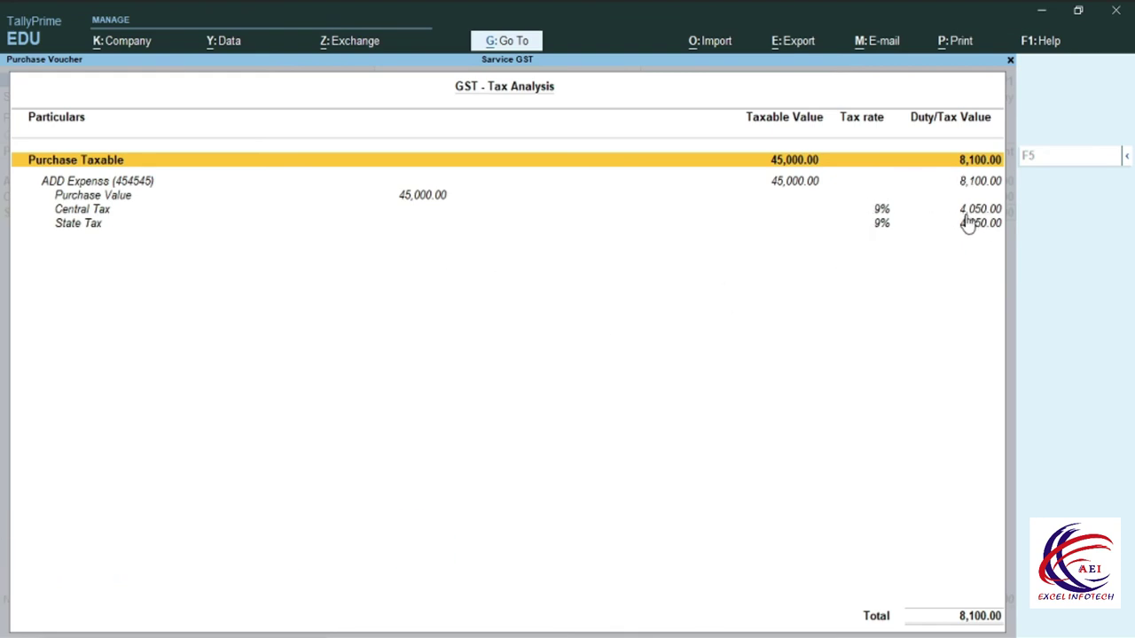
key(Escape)
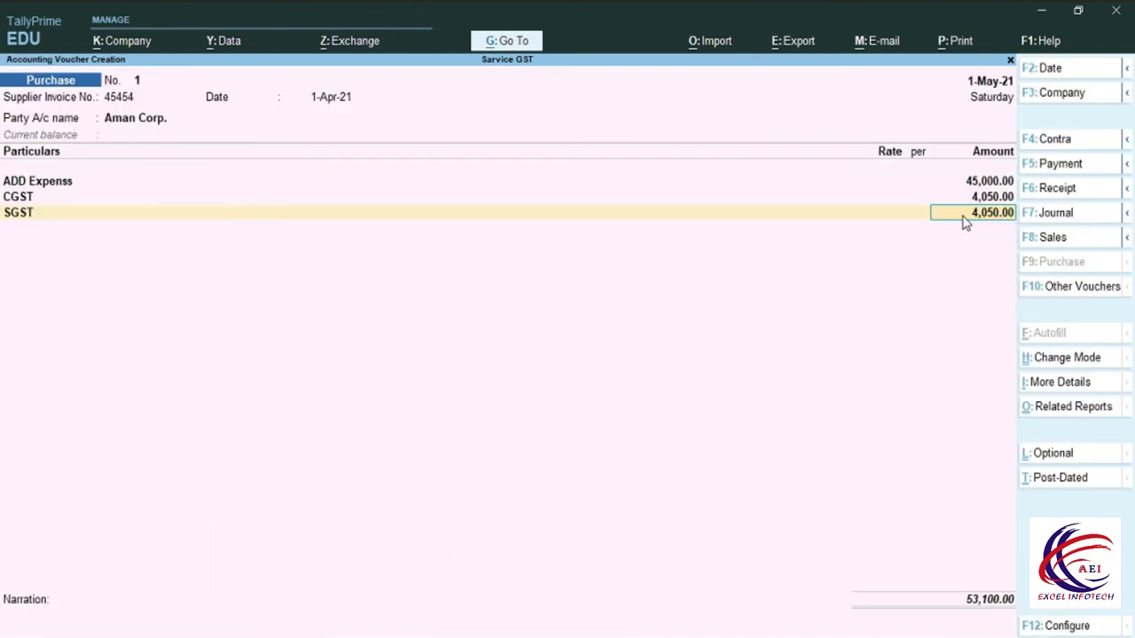
- Allocate the Aman Corp. amount to a New Ref under the supplier invoice number as a credit, and save the purchase voucher
key(Return)
key(Return)
key(Return)
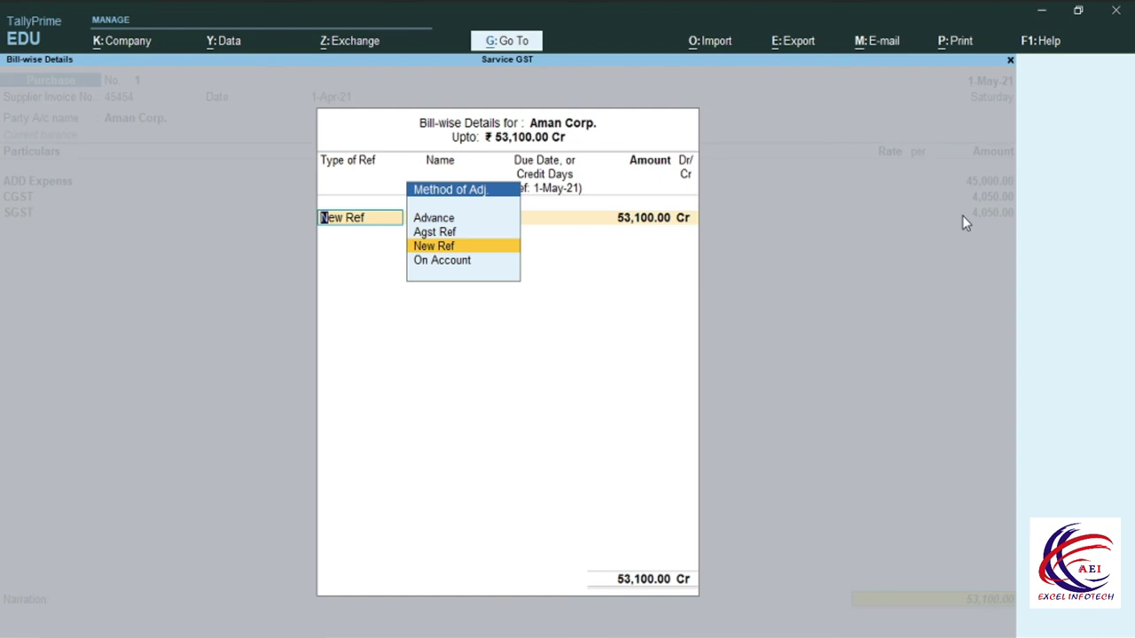
key(Return)
key(Return)
key(Return)
key(Return)
key(Return)
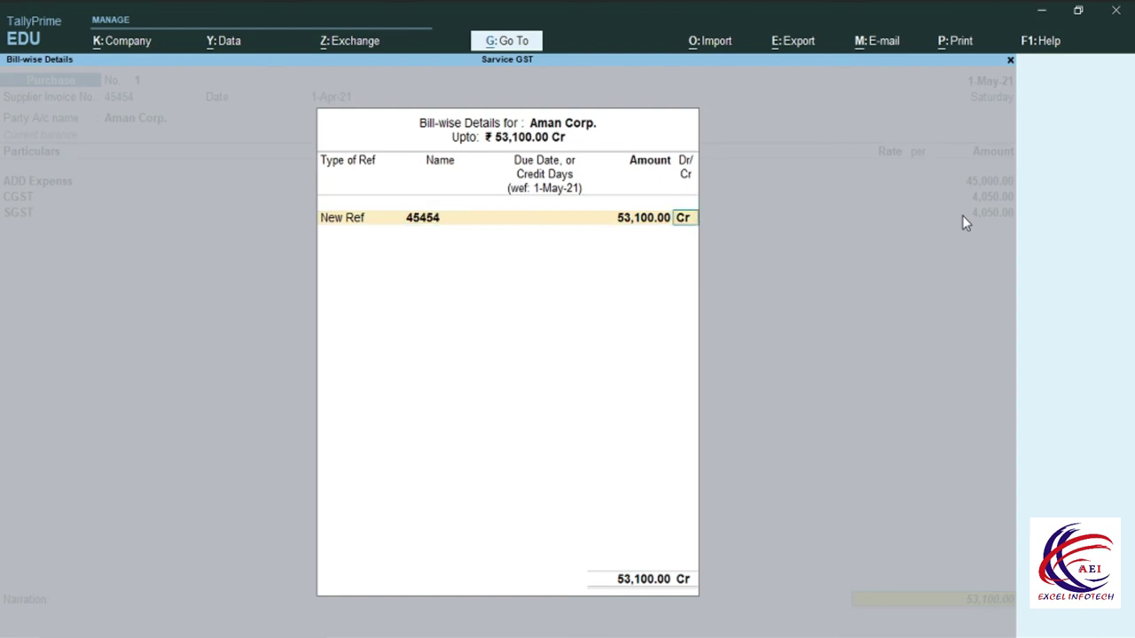
key(Return)
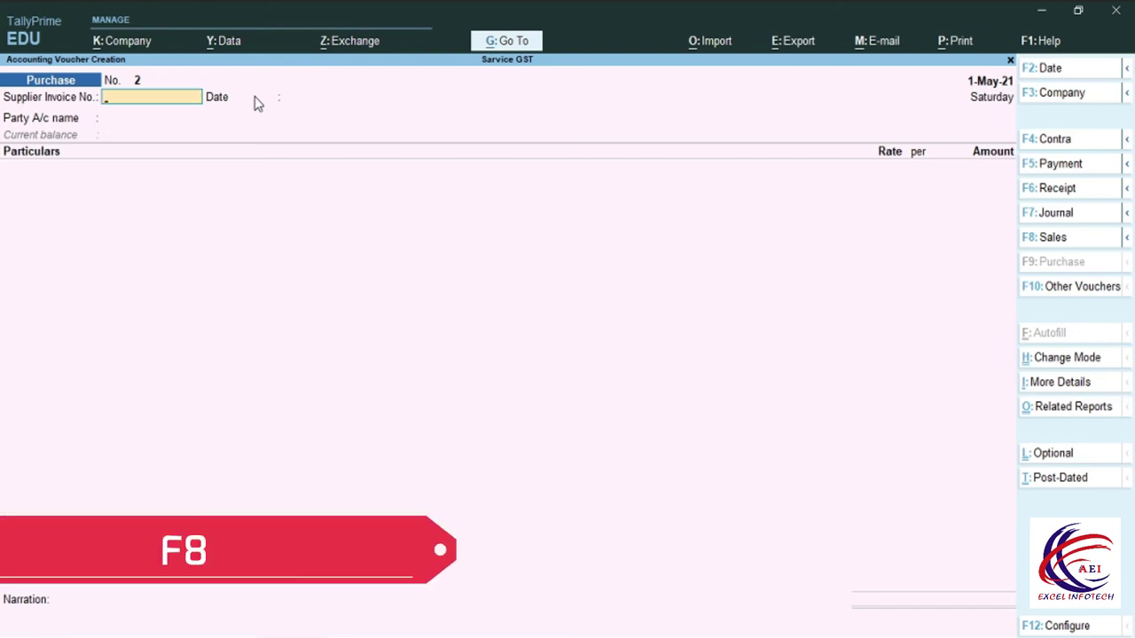
- Switch to a sales voucher and start a new party ledger named Deepak Ind
key(F8)
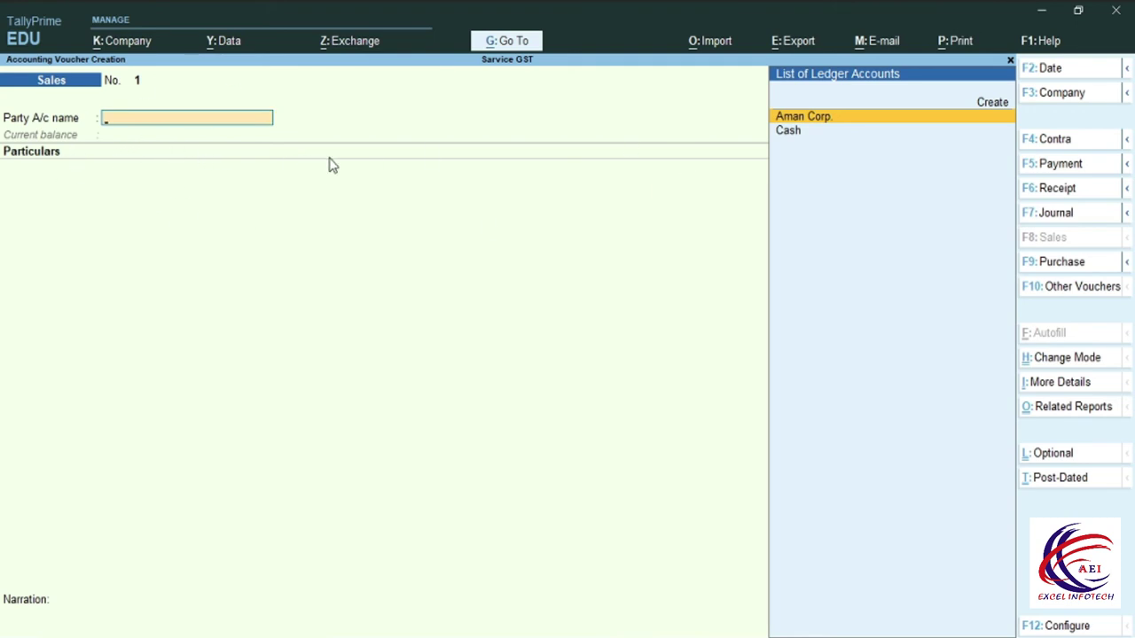
key(alt+c)
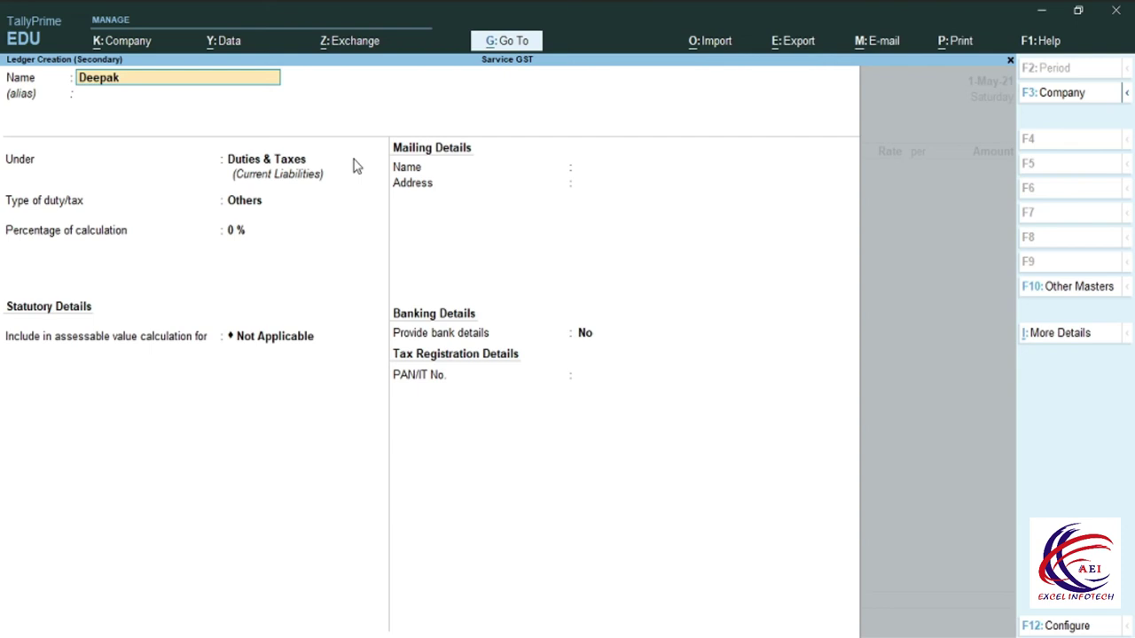
click(353, 166)
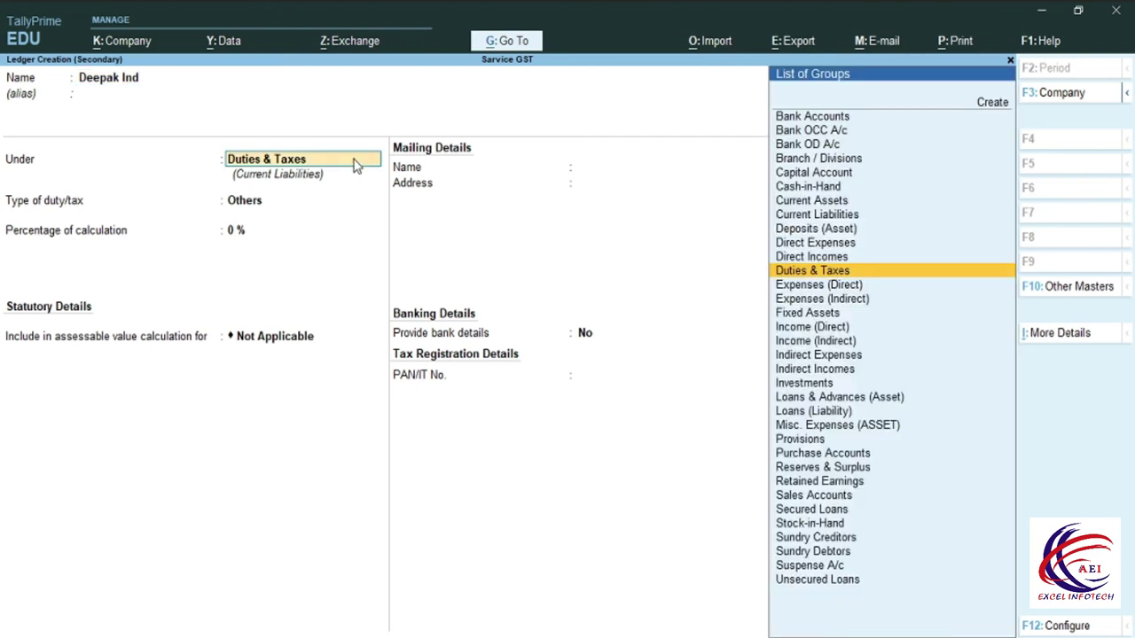
- Place the Deepak Ind ledger under Sundry Debtors with bill-by-bill balances, no default credit period, and state Delhi, India
text(S)
key(Down)
key(Down)
key(Down)
key(Down)
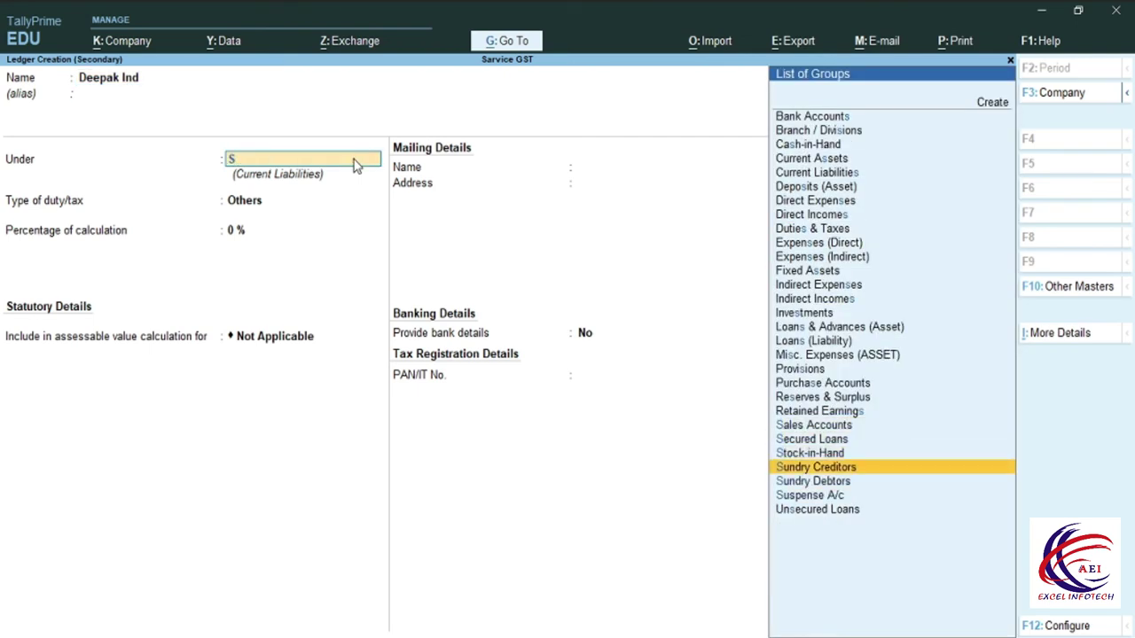
key(Return)
key(Return)
key(Return)
key(Return)
key(Return)
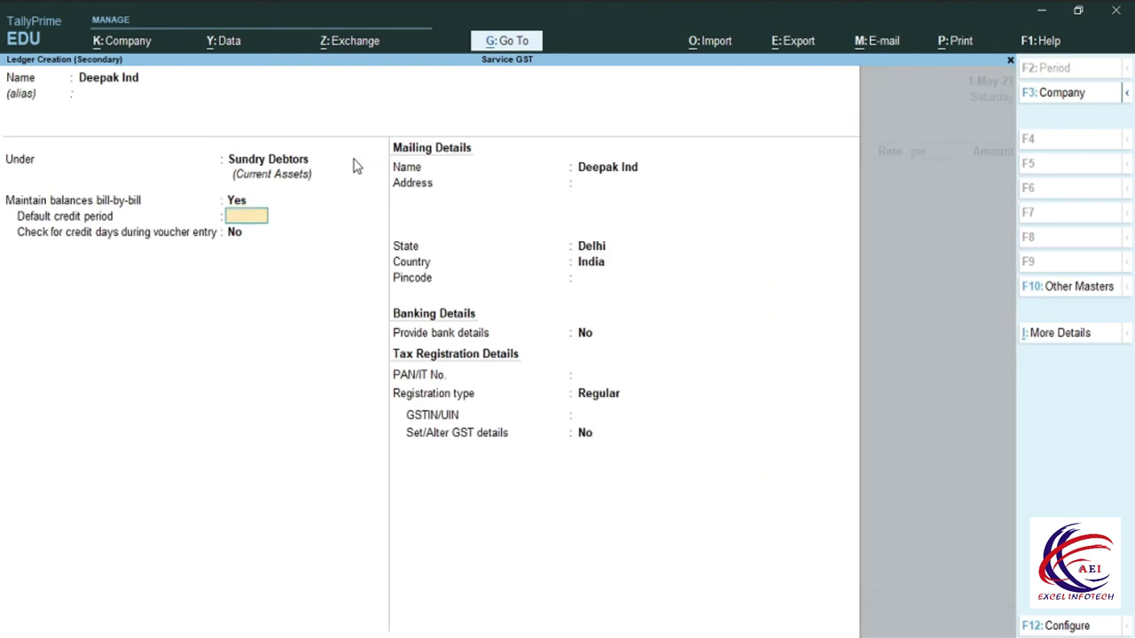
key(Return)
key(Return)
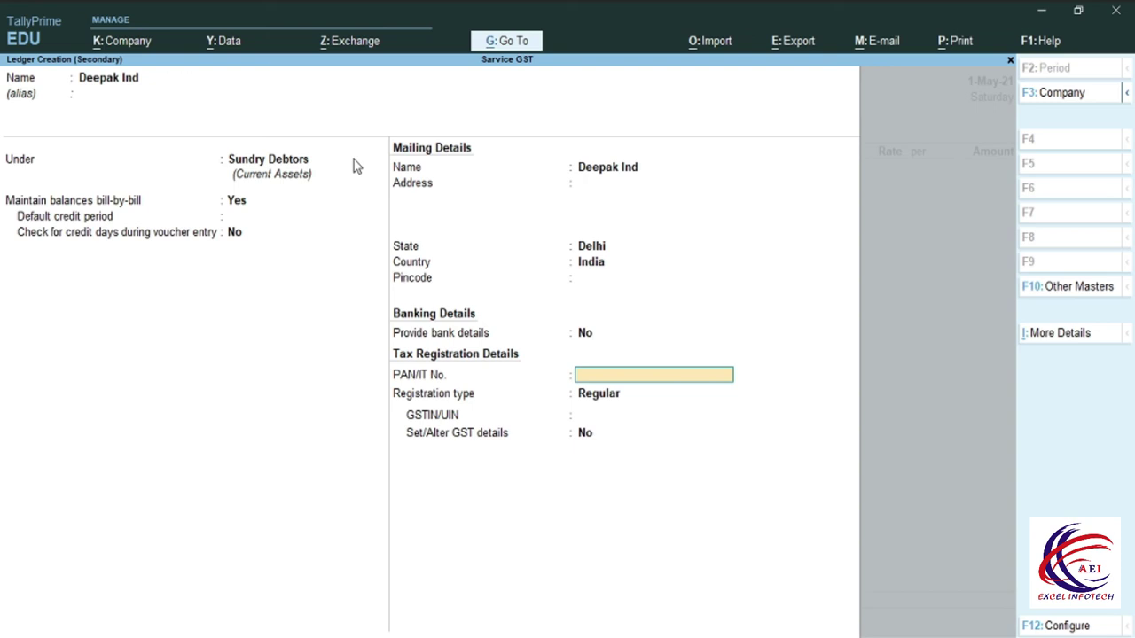
- Leave the PAN blank, keep registration type Regular, enter the party's GSTIN/UIN, and save the Deepak Ind ledger without altering GST details
key(Return)
key(Return)
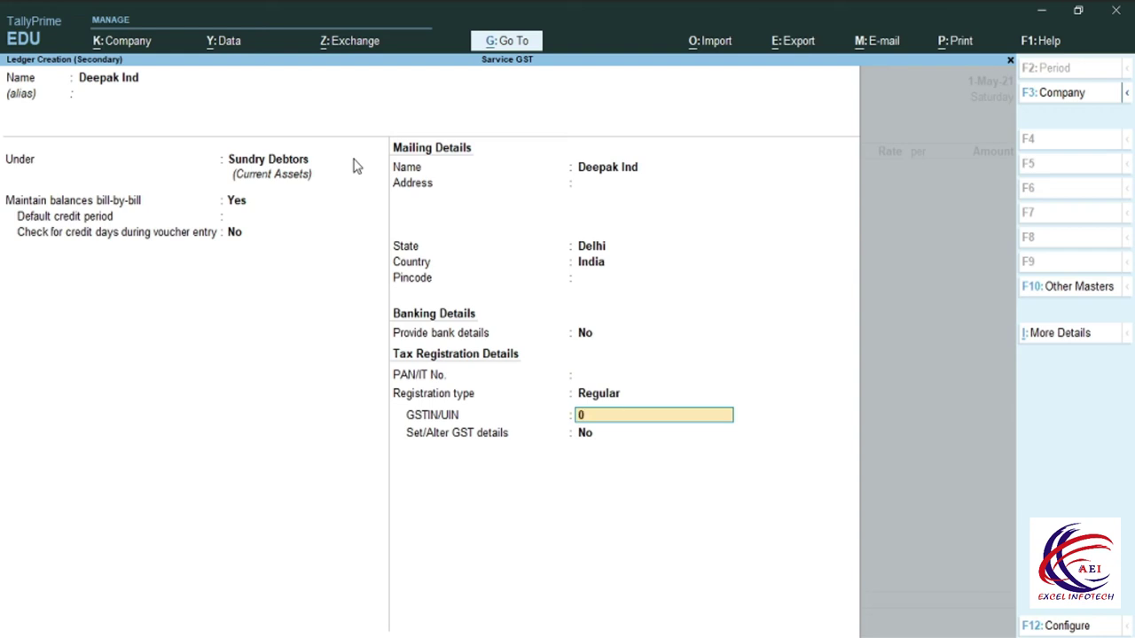
text(RTGRW4586RU)
key(Return)
key(Return)
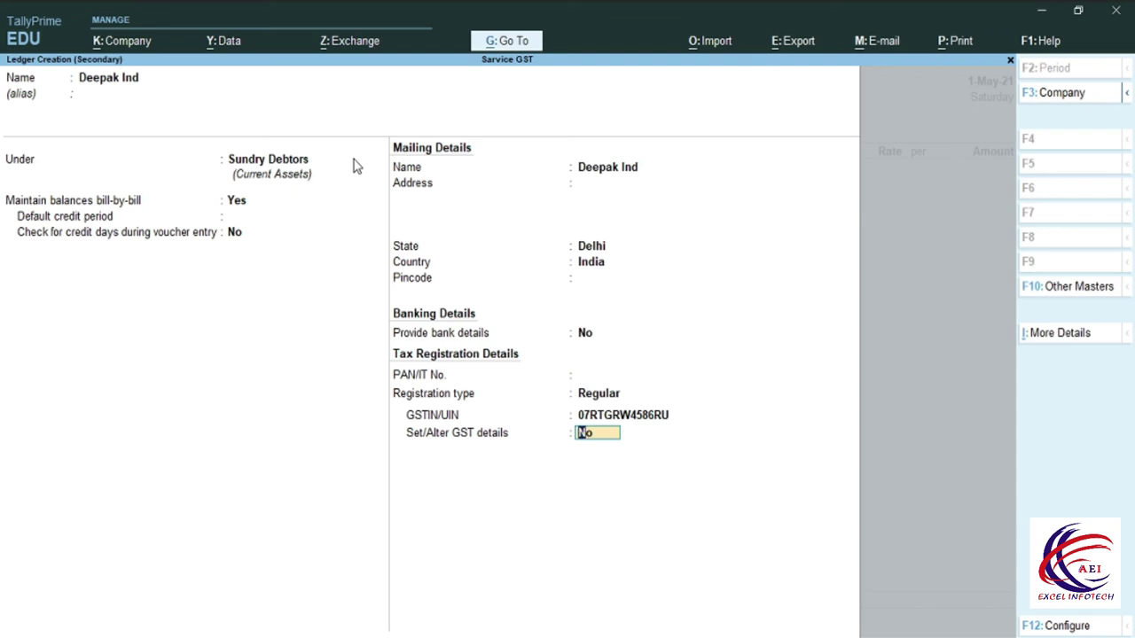
key(Return)
key(Return)
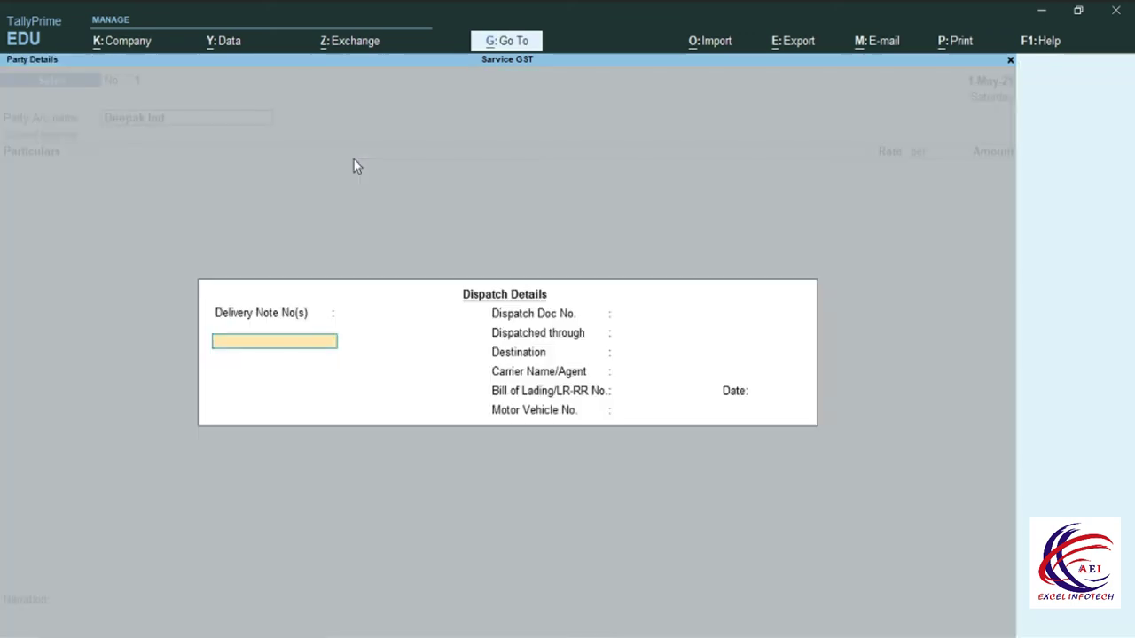
- Accept the sales voucher's dispatch details with all fields left blank
key(Return)
key(Return)
key(Return)
key(Return)
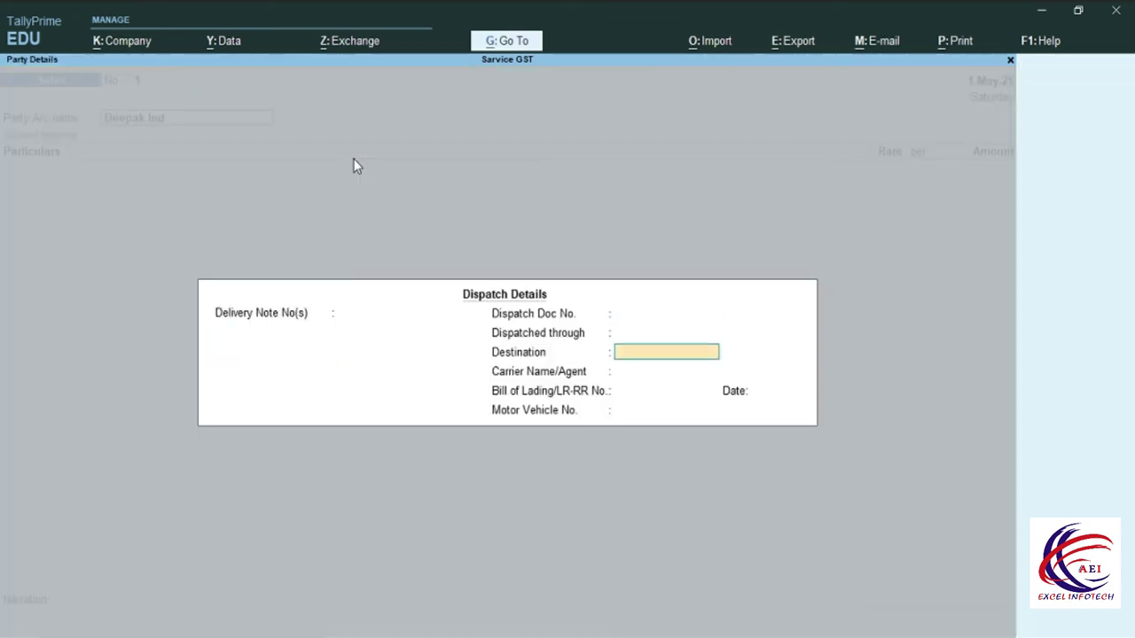
key(Return)
key(Return)
key(Return)
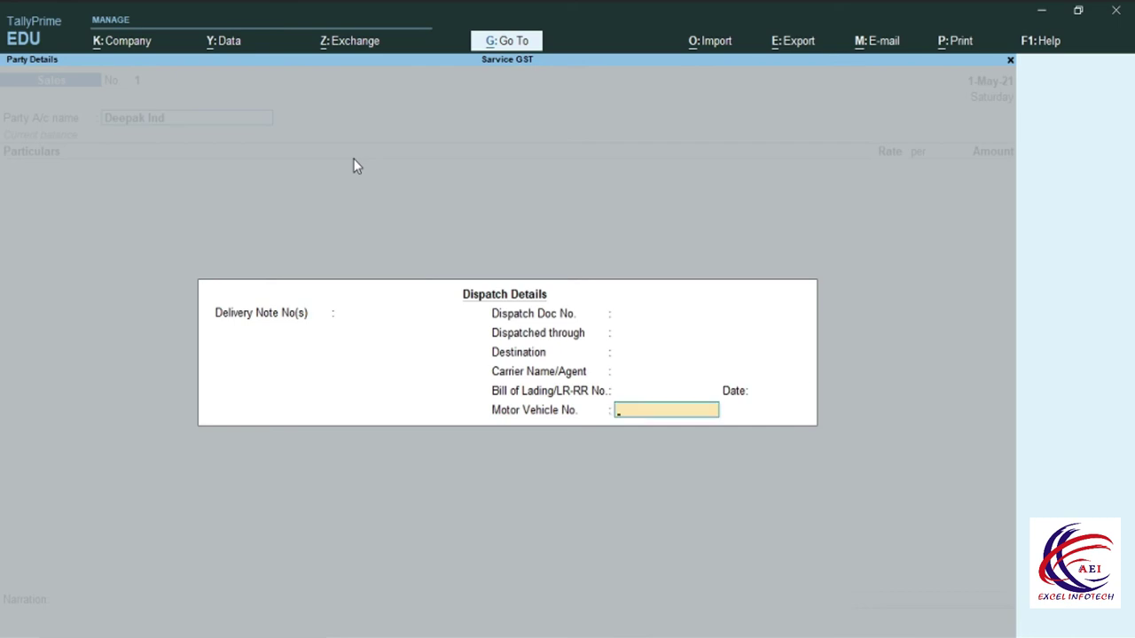
key(Return)
- Accept the party details for Deepak Ind with Delhi as both state and place of supply
key(Return)
key(Return)
key(Return)
key(Return)
key(Return)
key(Return)
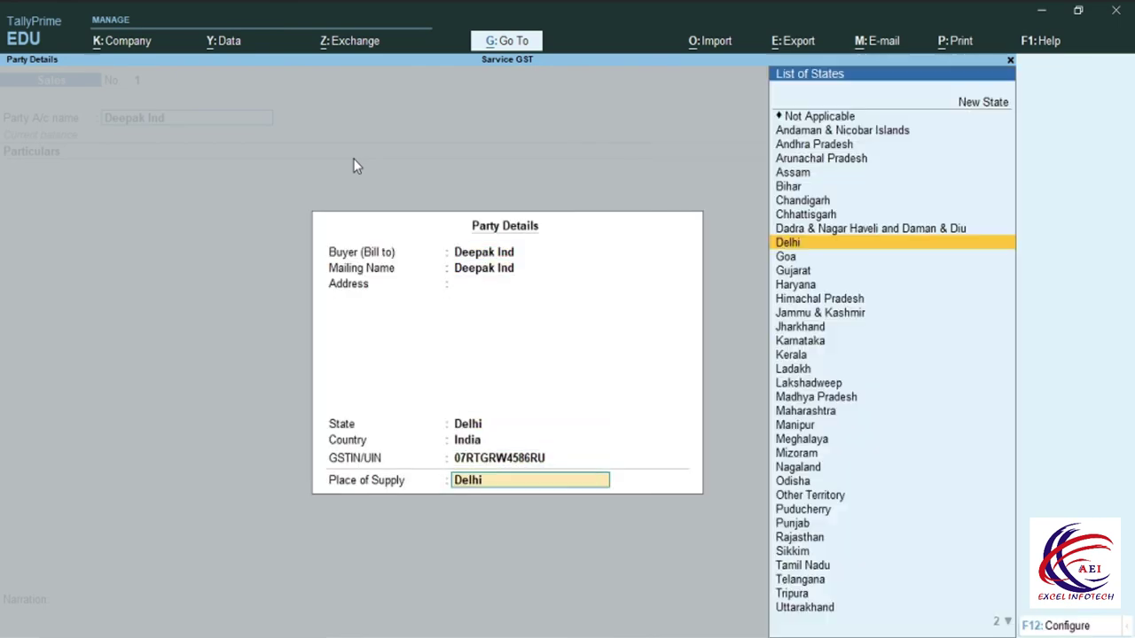
key(Return)
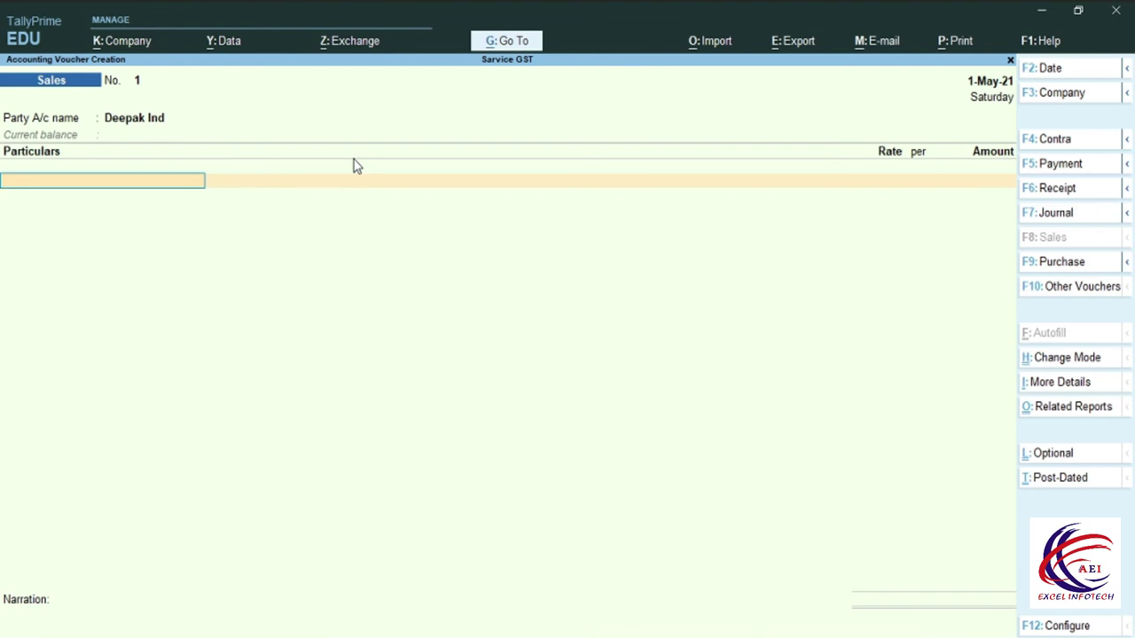
- Start a new ledger named Telicome Service from the sales voucher's particulars
key(alt+c)
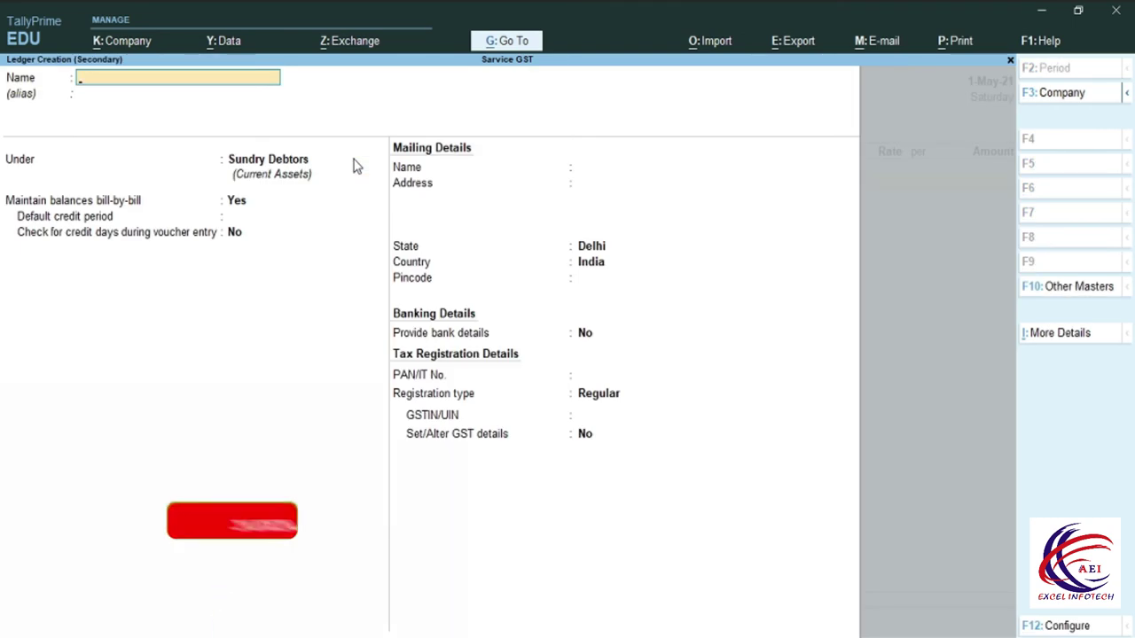
text(Te)
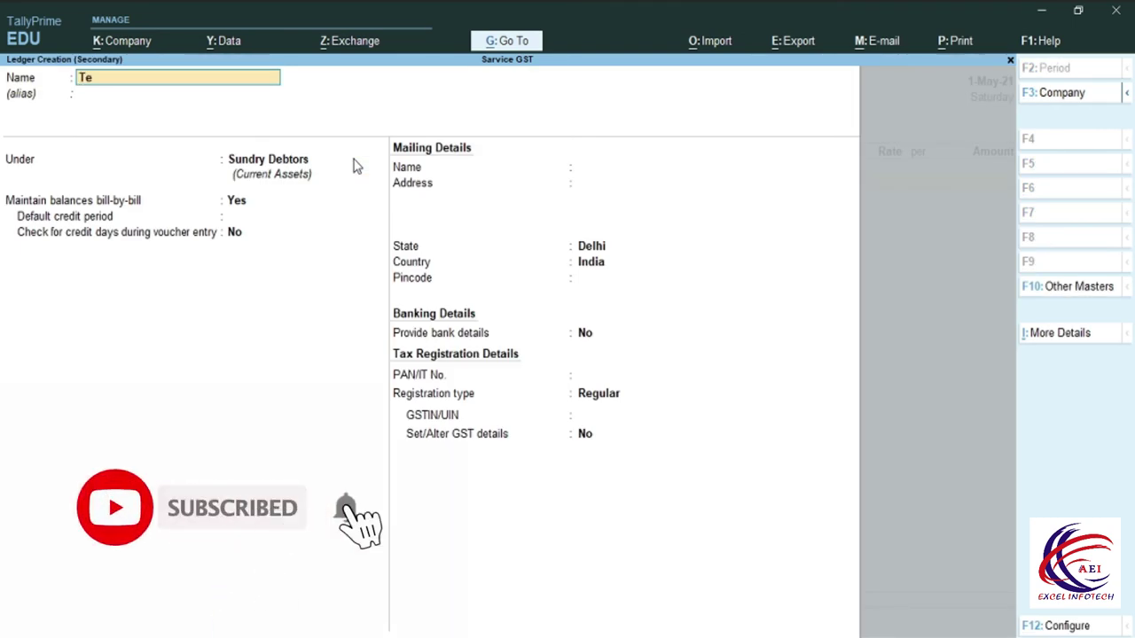
text(licome)
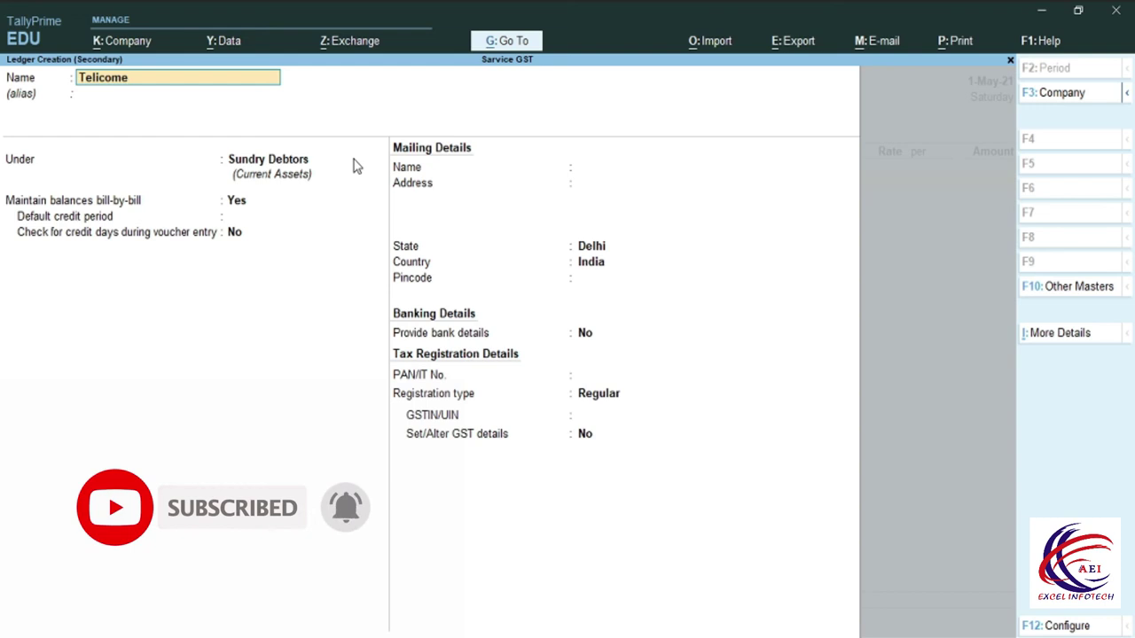
text( Service)
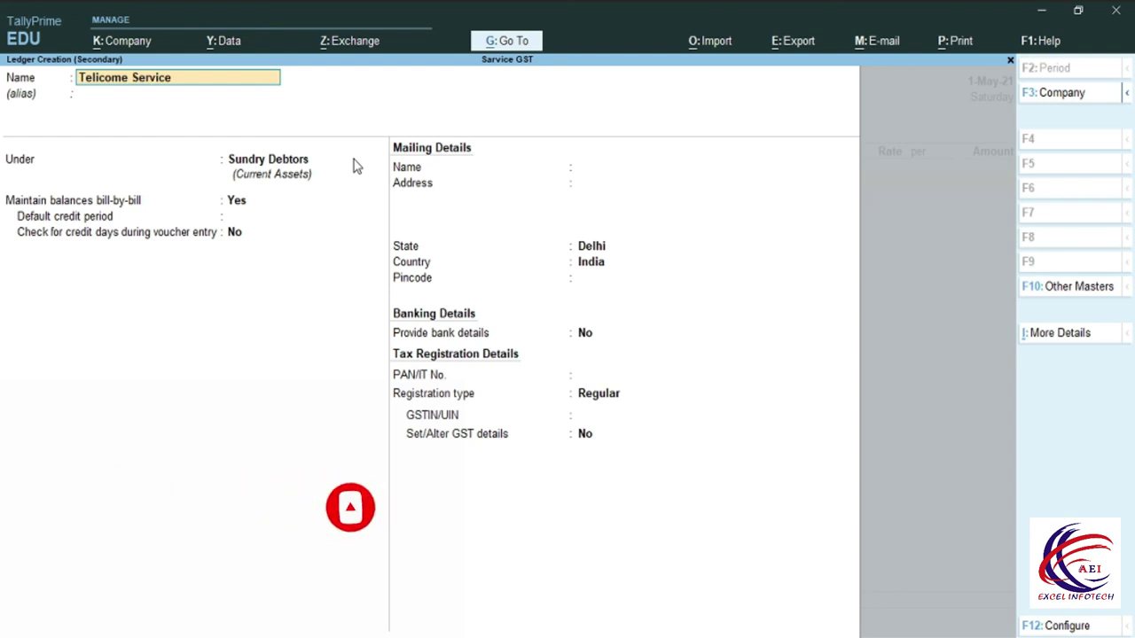
key(Return)
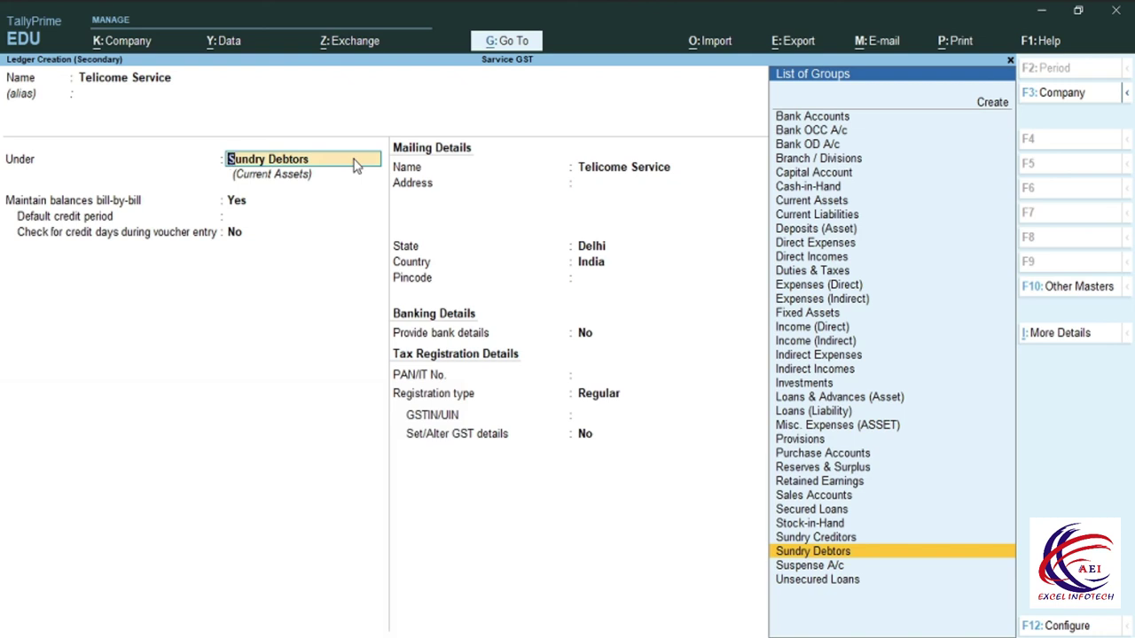
- Place the Telicome Service ledger under Indirect Incomes with ledger type Not Applicable and GST set to Applicable
text(i)
key(Down)
key(Down)
key(Down)
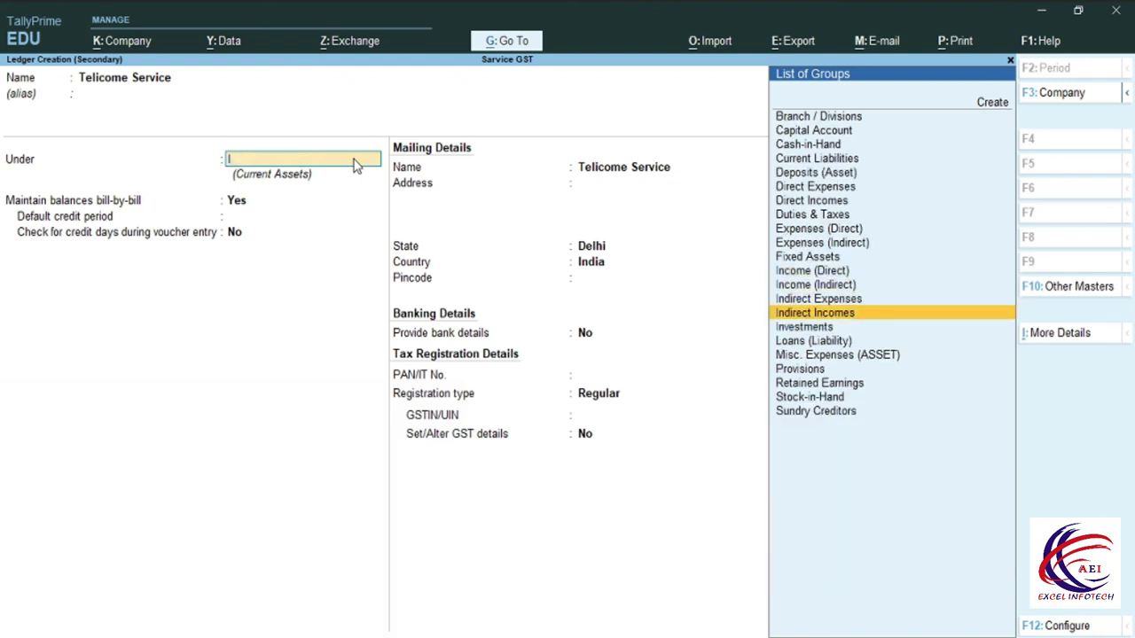
key(Return)
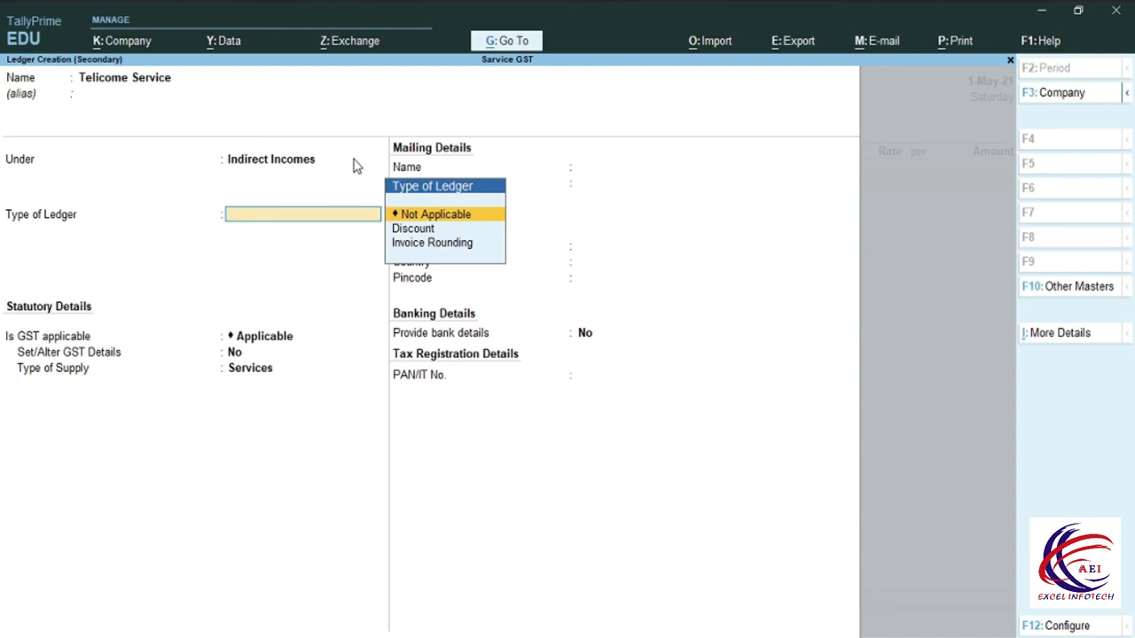
key(Return)
key(Return)
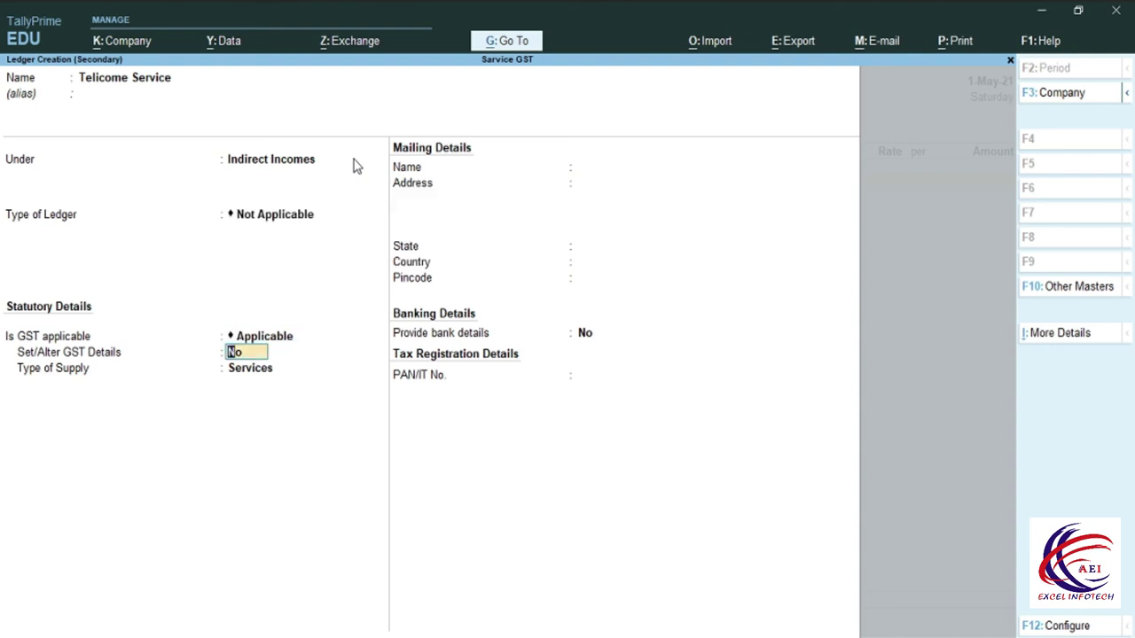
- Enter the Telicome Service ledger's GST details with description Telicome, HSN/SAC 45454, non-GST goods No and nature of transaction Not Applicable
text(y)
key(Return)
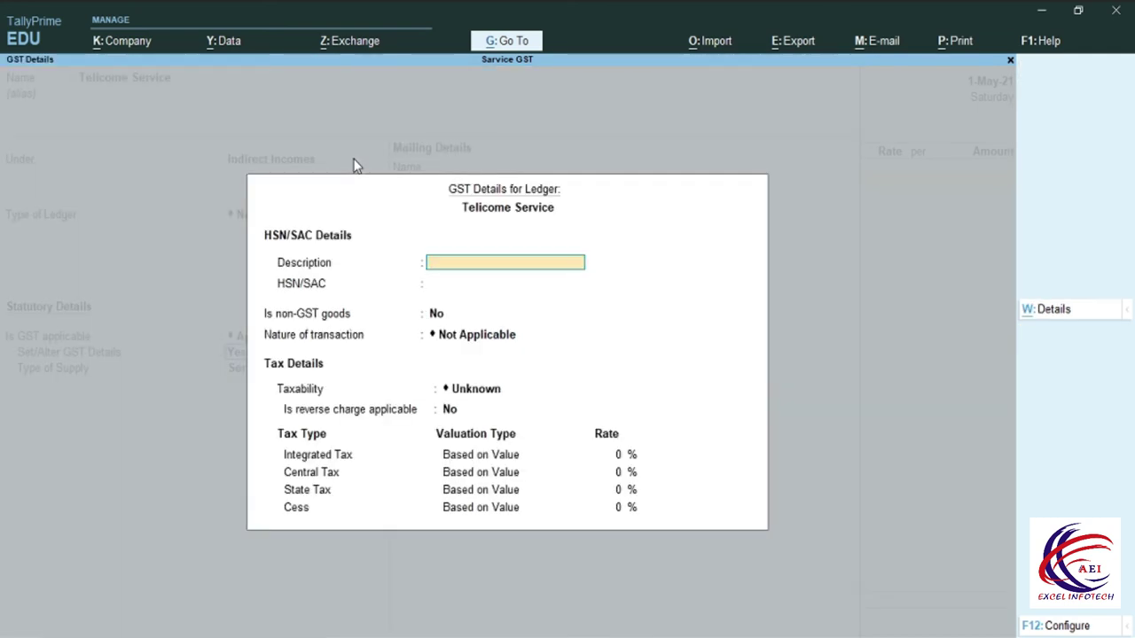
text(Telicome)
key(Return)
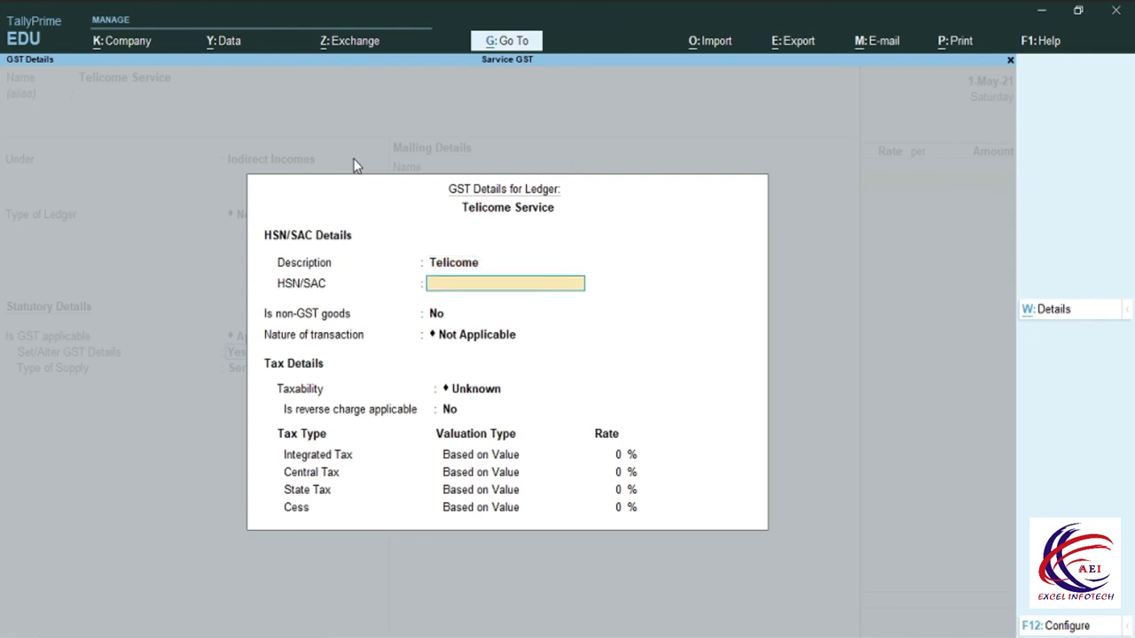
text(45454)
key(Return)
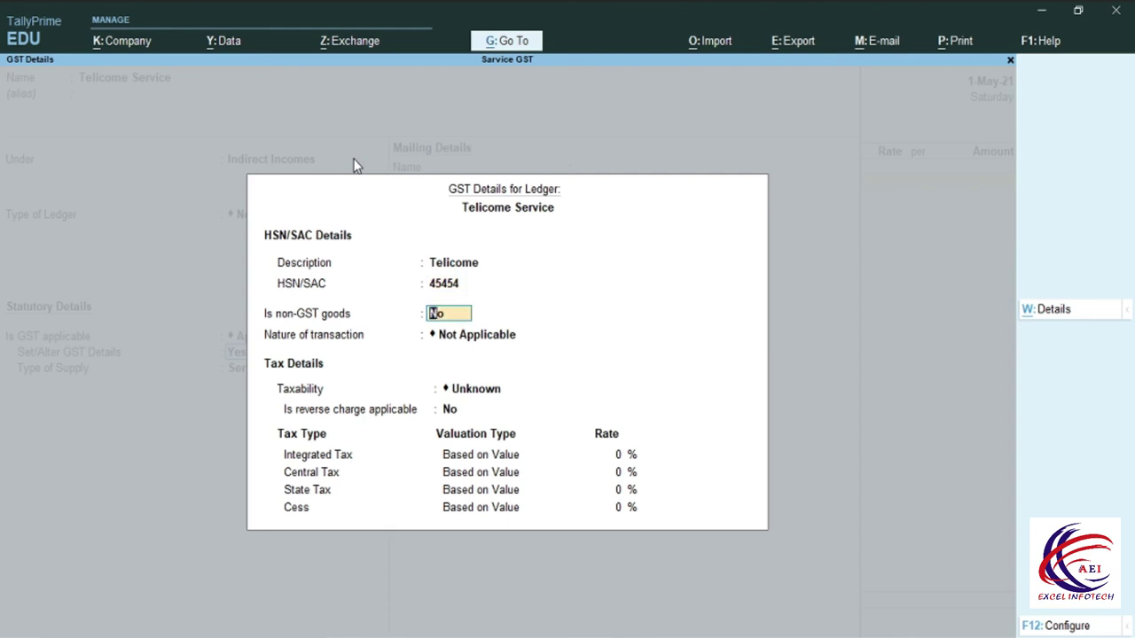
key(Return)
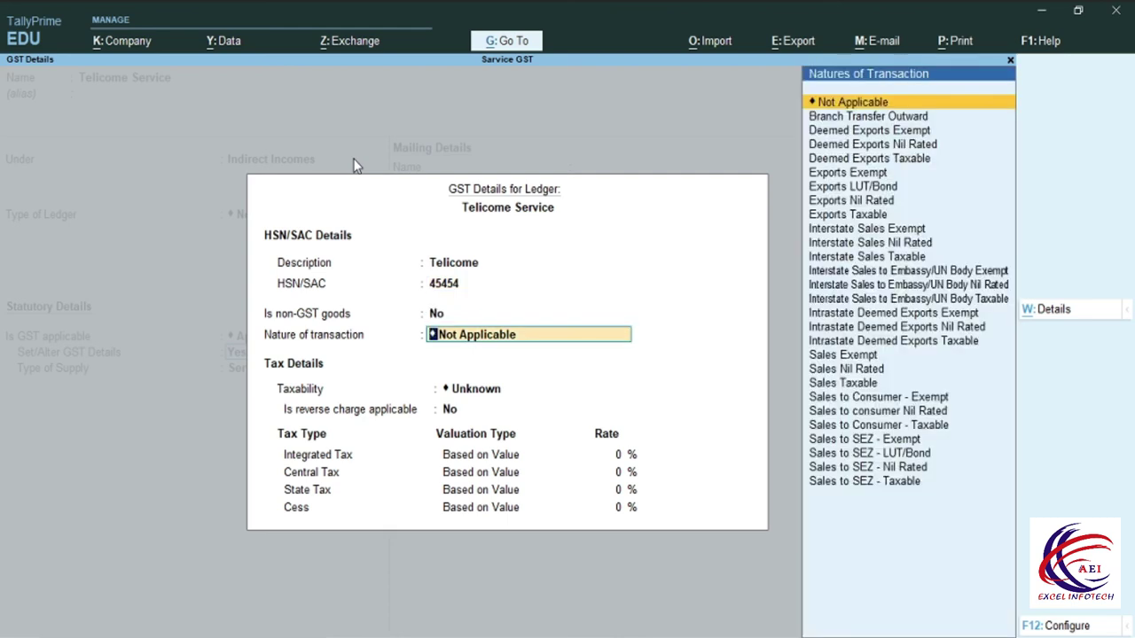
key(Return)
- Set the Telicome Service ledger as Taxable without reverse charge, enter an 18% integrated tax rate, and accept the GST details
key(Down)
key(Down)
key(Down)
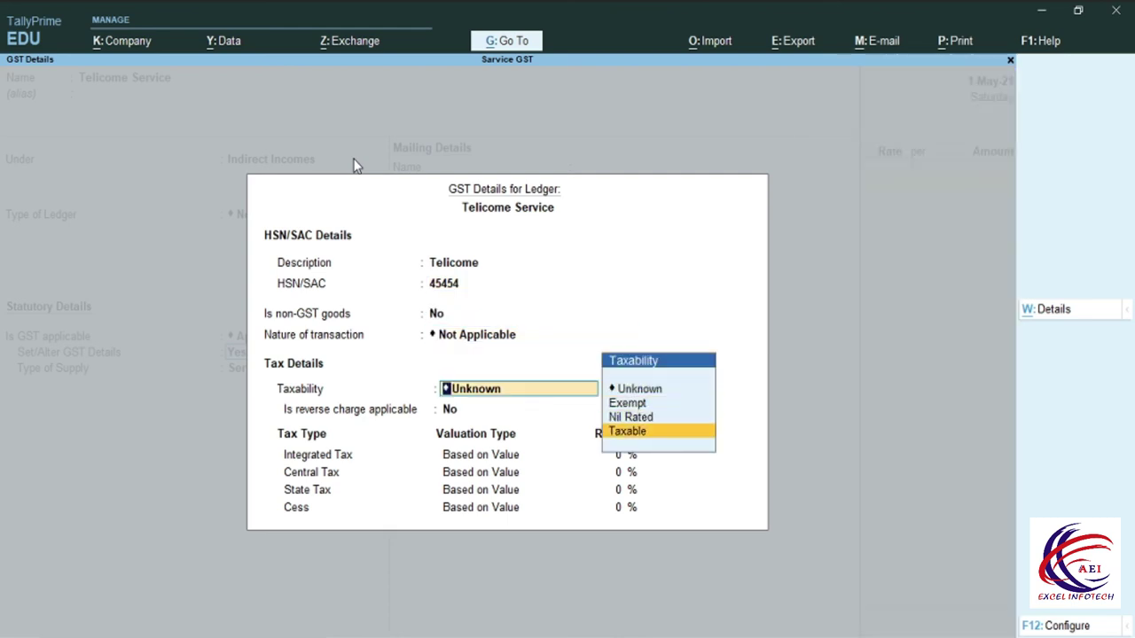
key(Return)
key(Return)
text(18)
key(Return)
key(Return)
key(Return)
key(Return)
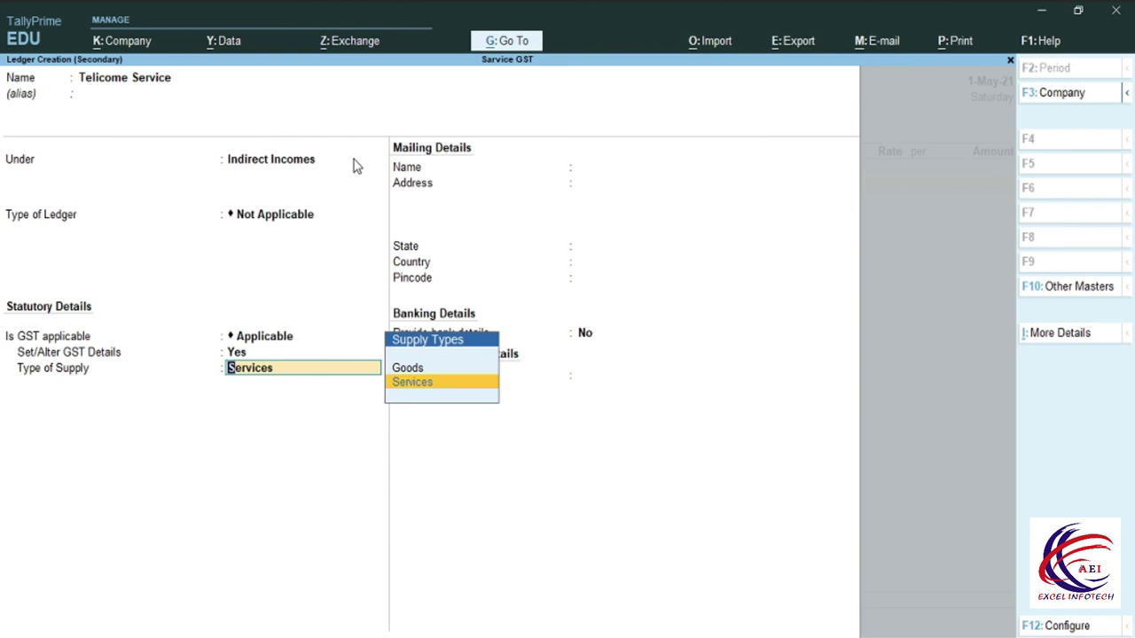
- Save the Telicome Service ledger with supply type Services and enter 12000 as its amount in the sales voucher
key(Return)
key(Return)
key(Return)
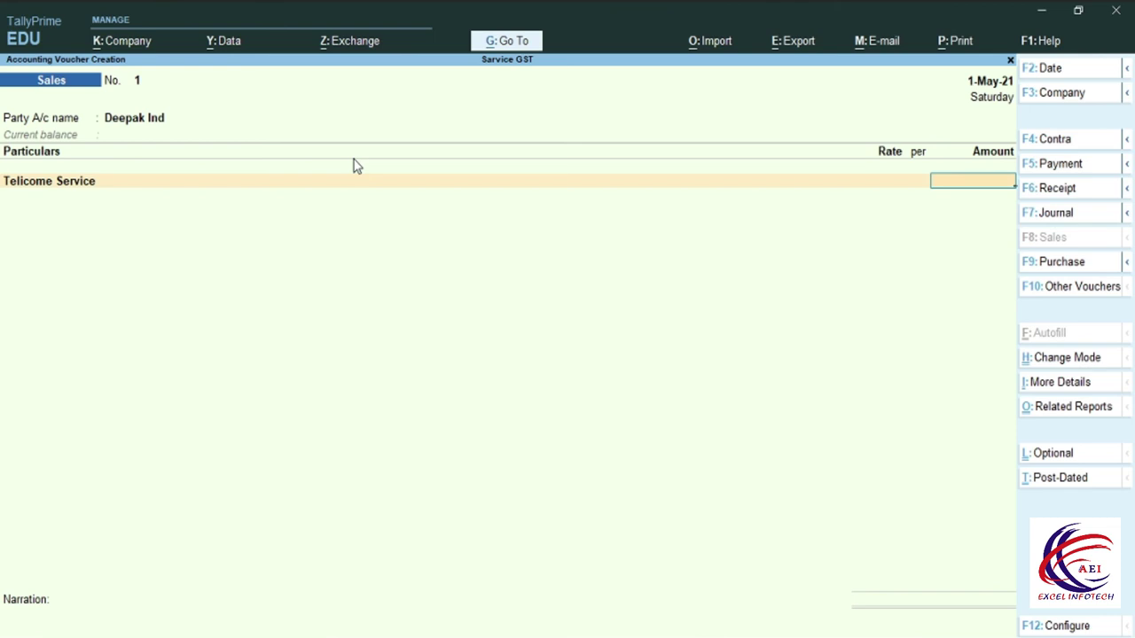
text(12000)
key(Return)
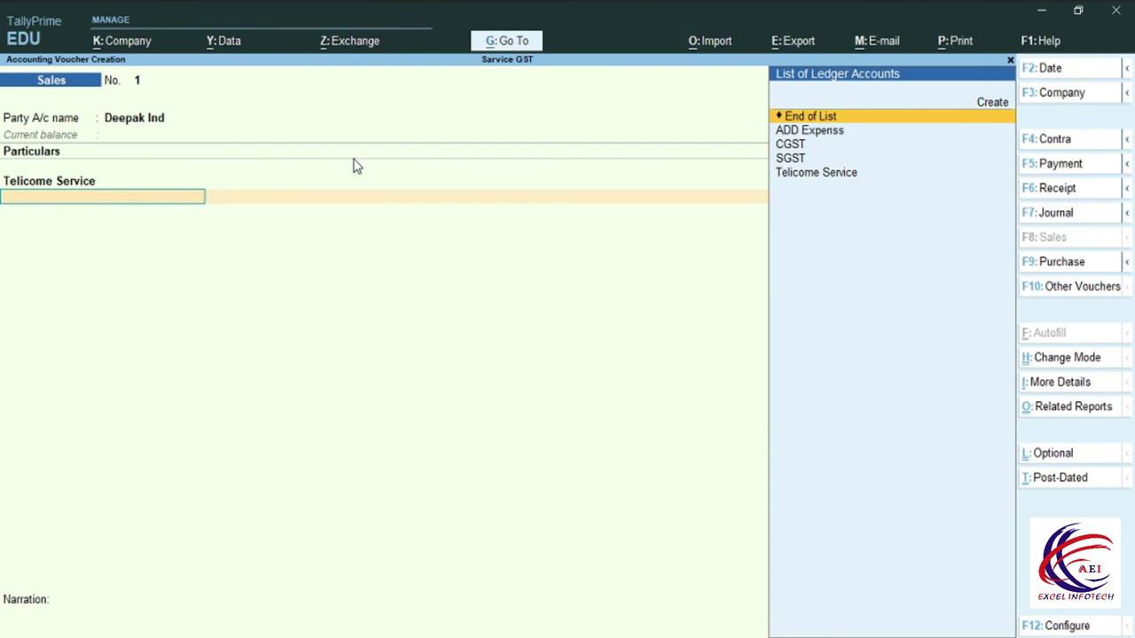
- Add the CGST and SGST ledgers below Telicome Service in the Deepak Ind sales voucher and end the particulars list
key(Down)
key(Down)
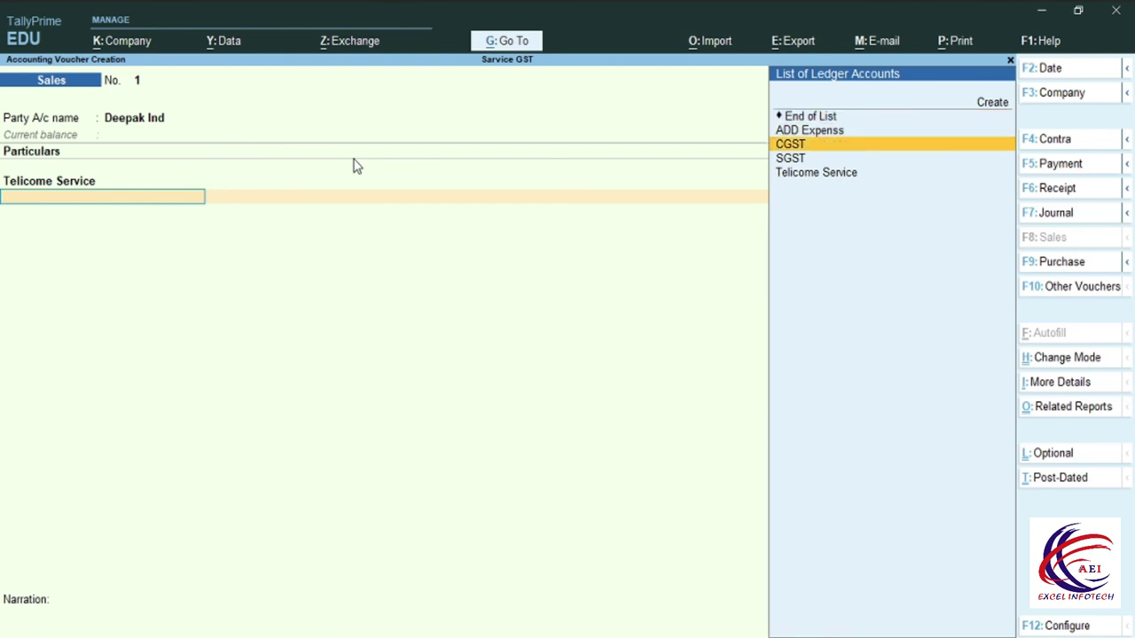
key(Return)
key(Return)
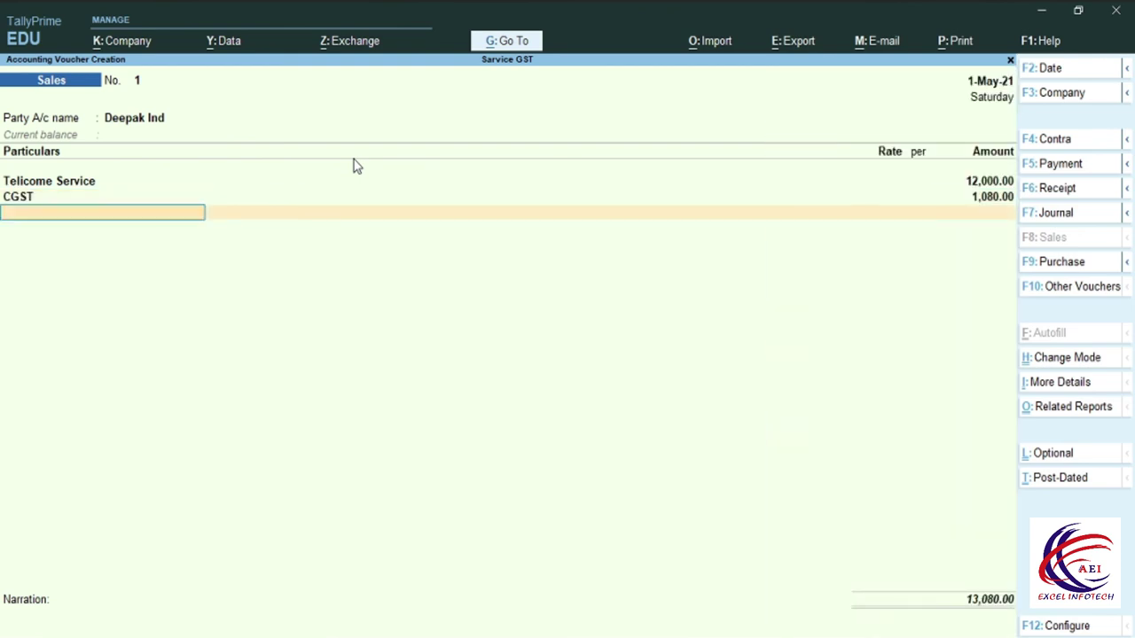
key(Down)
key(Down)
key(Down)
key(Down)
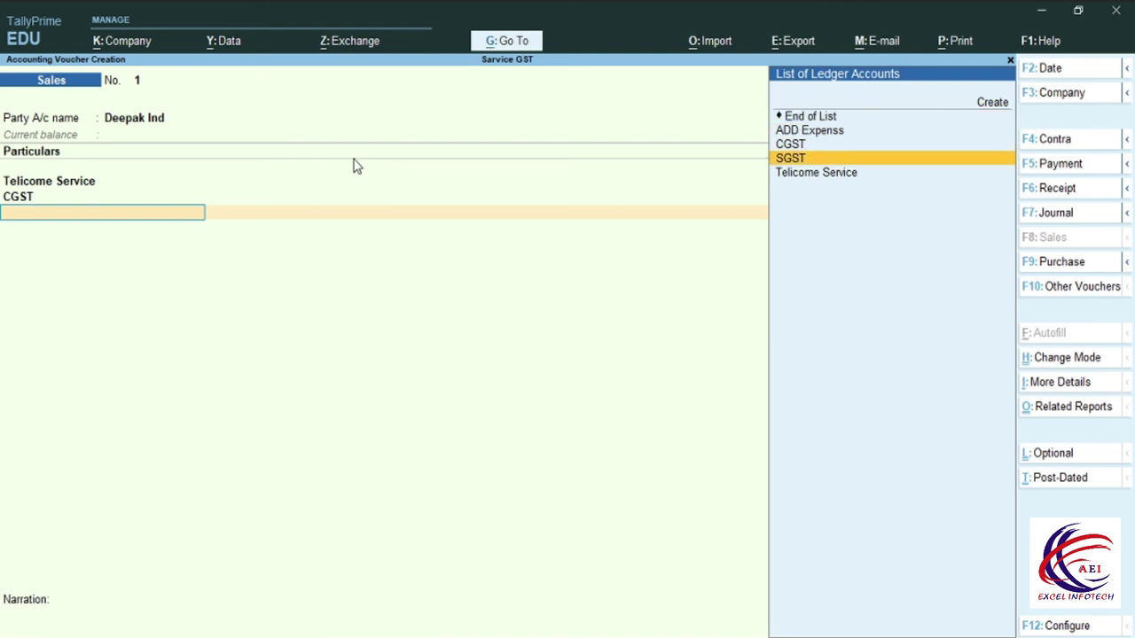
key(Return)
key(Return)
key(Return)
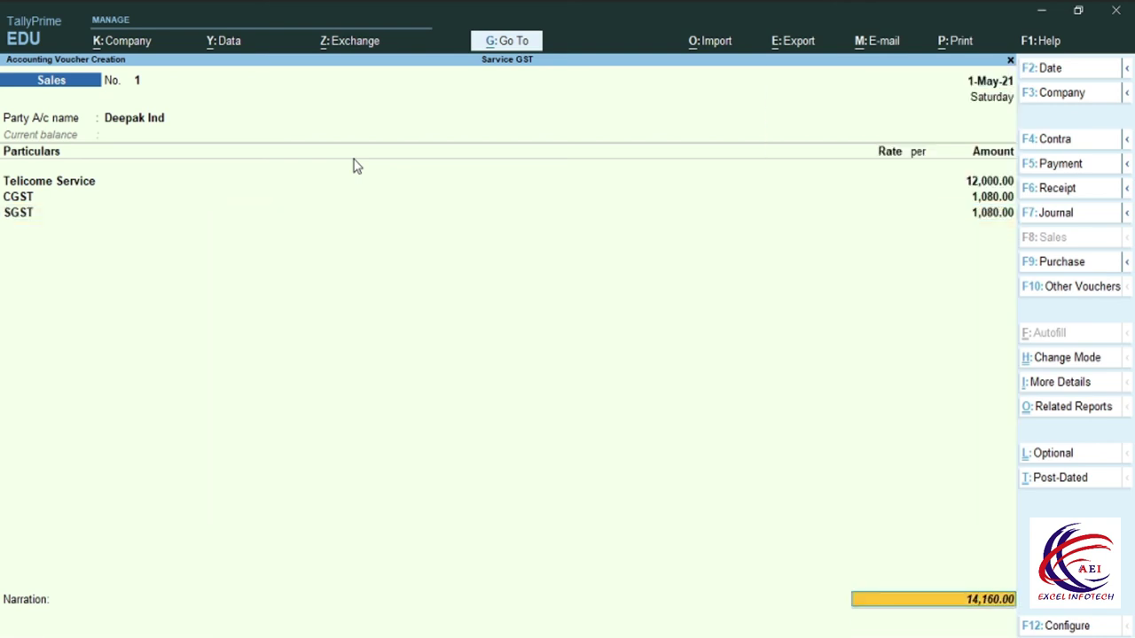
- Accept the remaining default details of the Deepak Ind sales voucher and save it with an empty narration
key(Return)
key(Return)
key(Return)
key(Return)
key(Return)
key(Return)
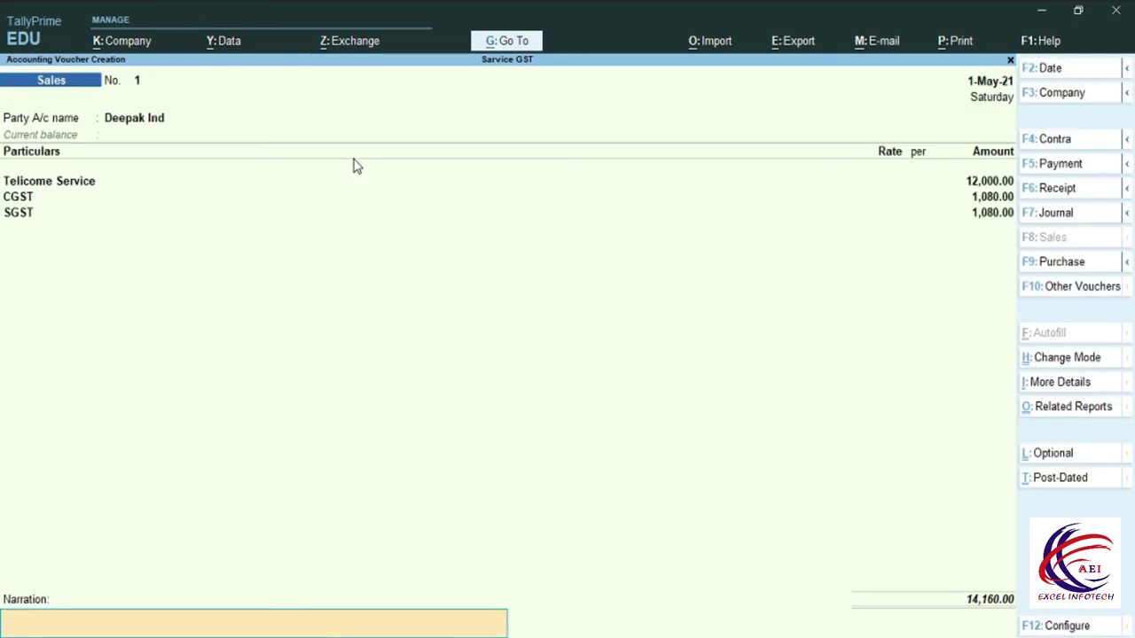
key(Return)
key(Return)
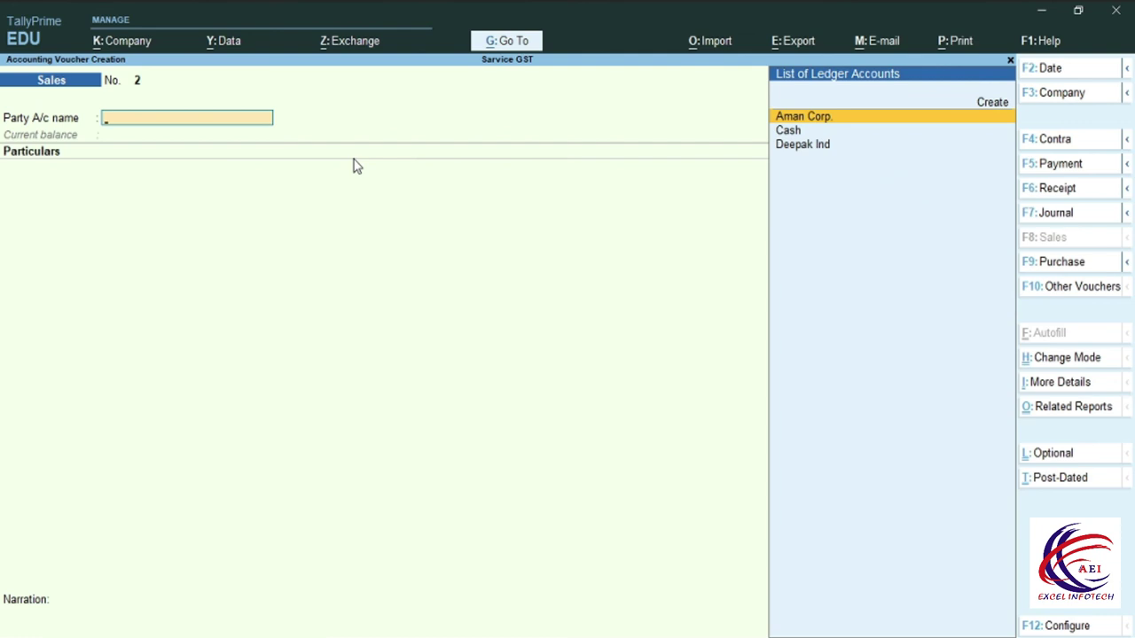
- Start a new party ledger named Kamal Ind. from the second sales voucher and place it under Sundry Debtors
key(alt+c)
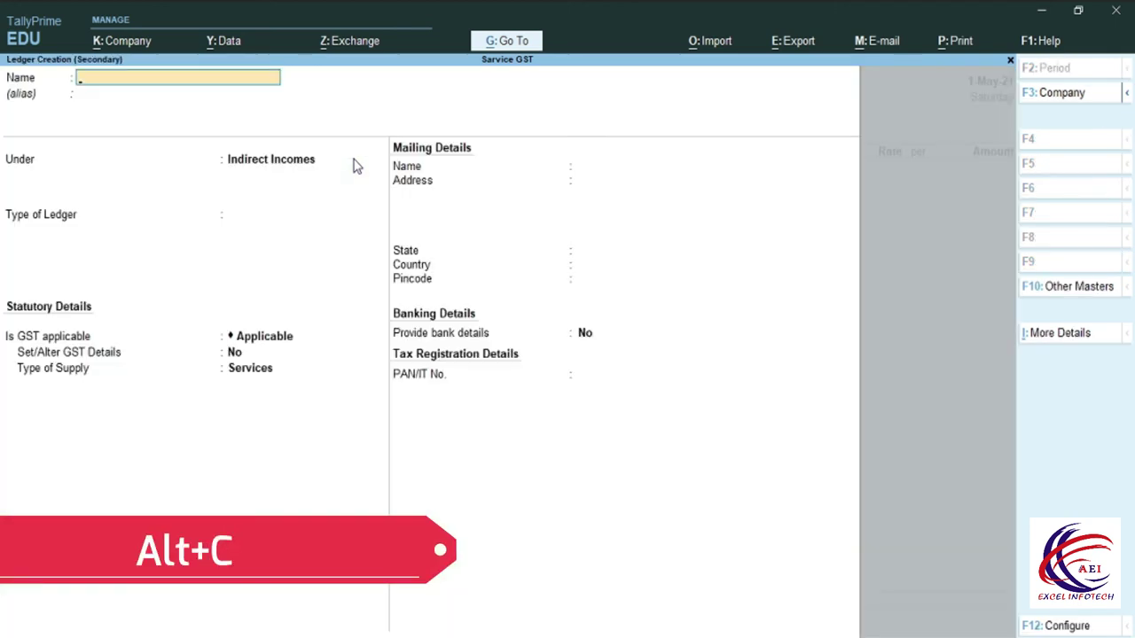
text(Kamal Ind.)
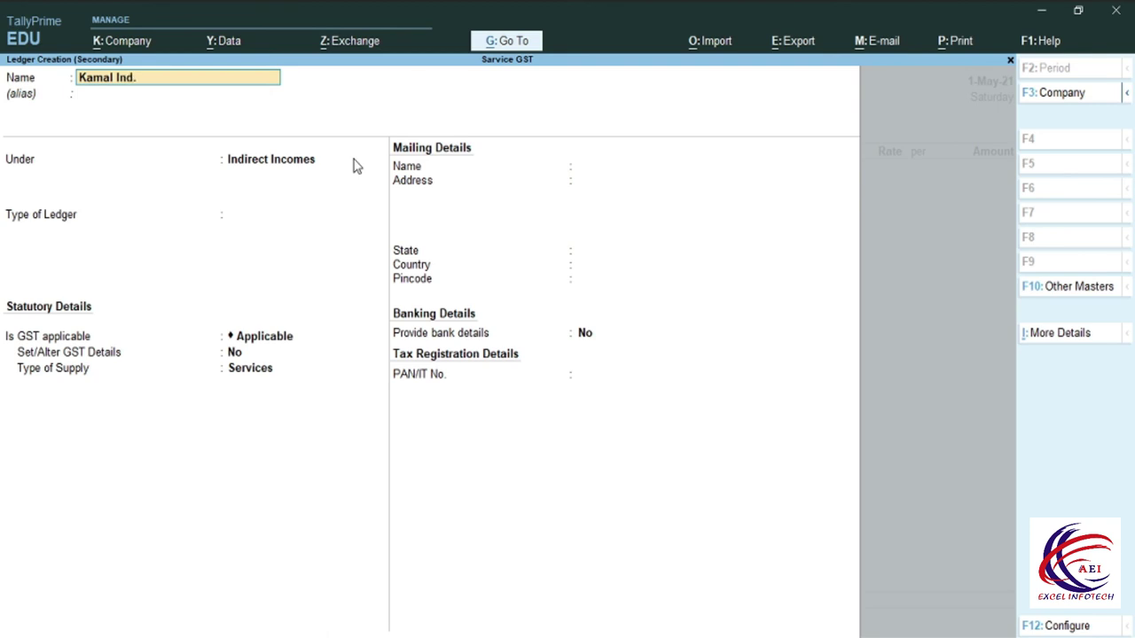
key(Return)
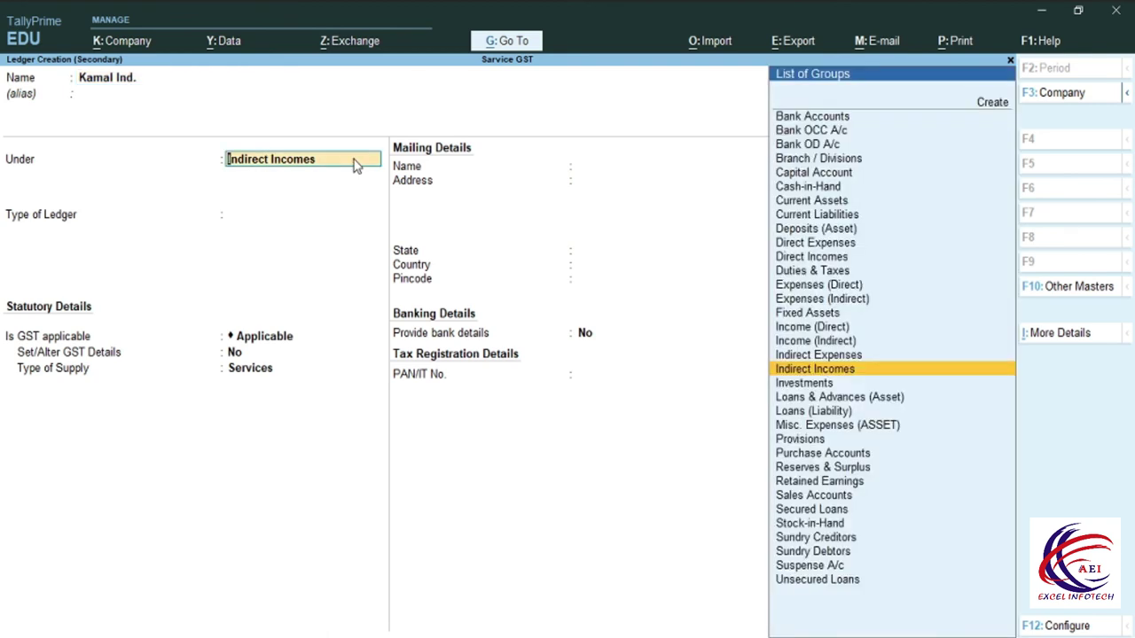
text(S)
key(Down)
key(Down)
key(Down)
key(Down)
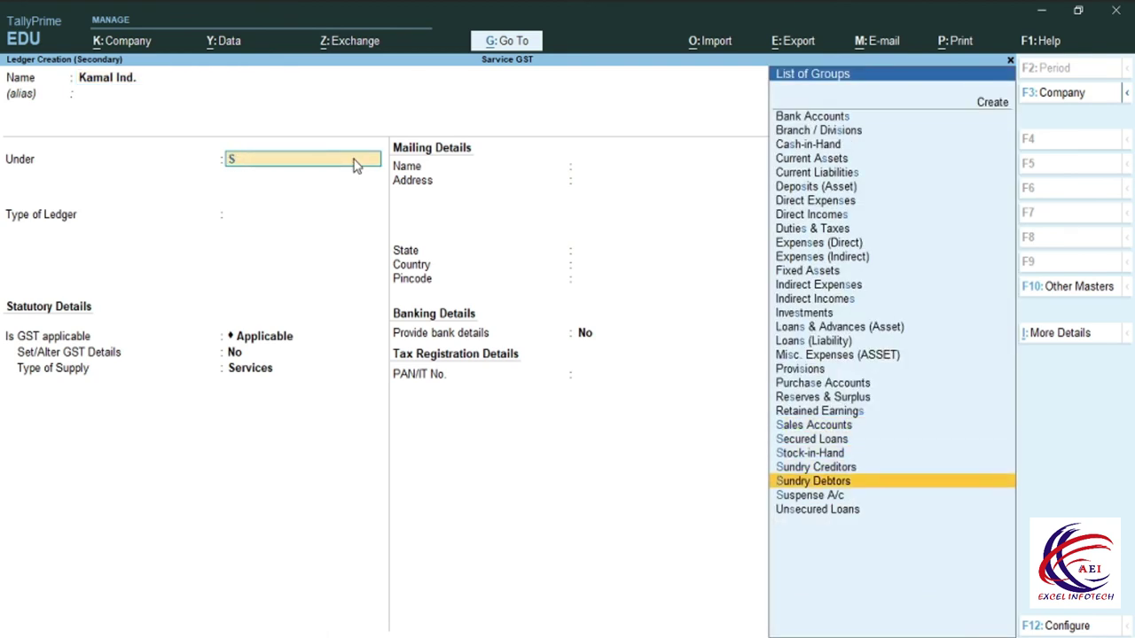
key(Return)
- Accept Kamal Ind.'s default bill-by-bill, mailing and banking details with Regular as the registration type
key(Return)
key(Return)
key(Return)
key(Return)
key(Return)
key(Return)
key(Return)
key(Return)
key(Return)
key(Return)
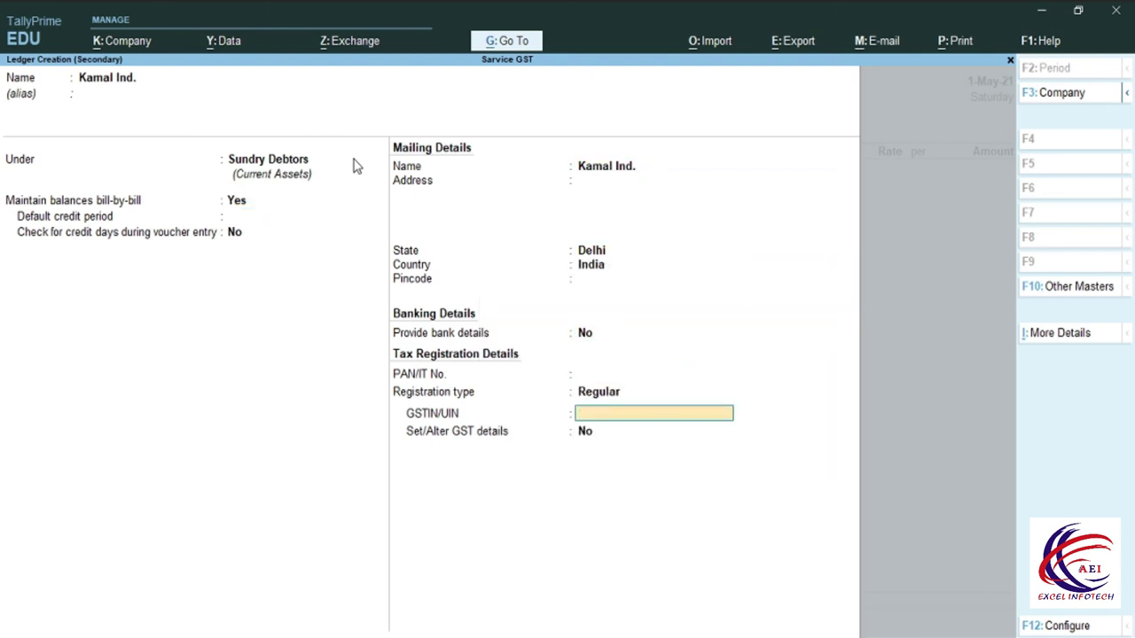
- Go back to Kamal Ind.'s mailing details and change the state to Goa, keeping India and Regular registration
key(BackSpace)
key(BackSpace)
key(BackSpace)
key(BackSpace)
key(BackSpace)
key(BackSpace)
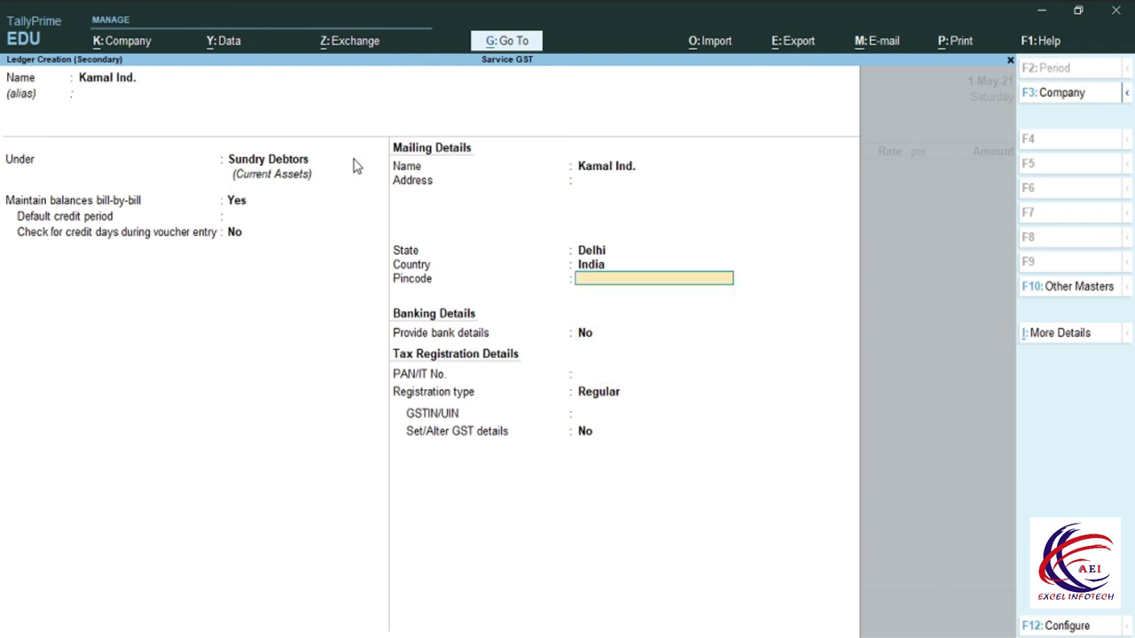
key(Down)
key(Return)
key(Return)
key(Return)
key(Return)
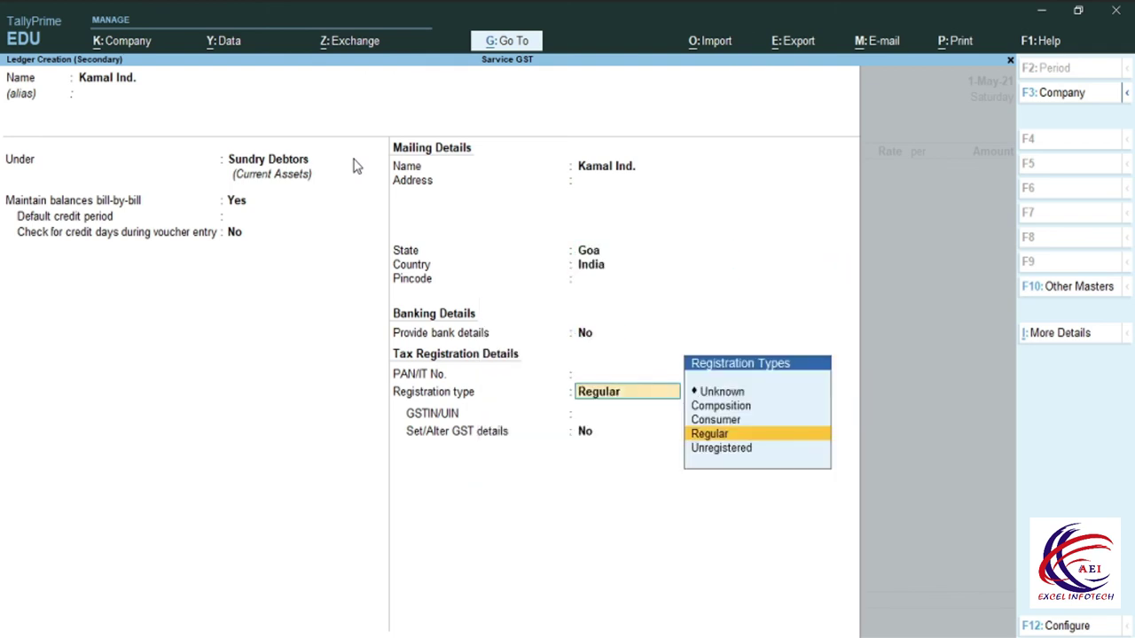
key(Return)
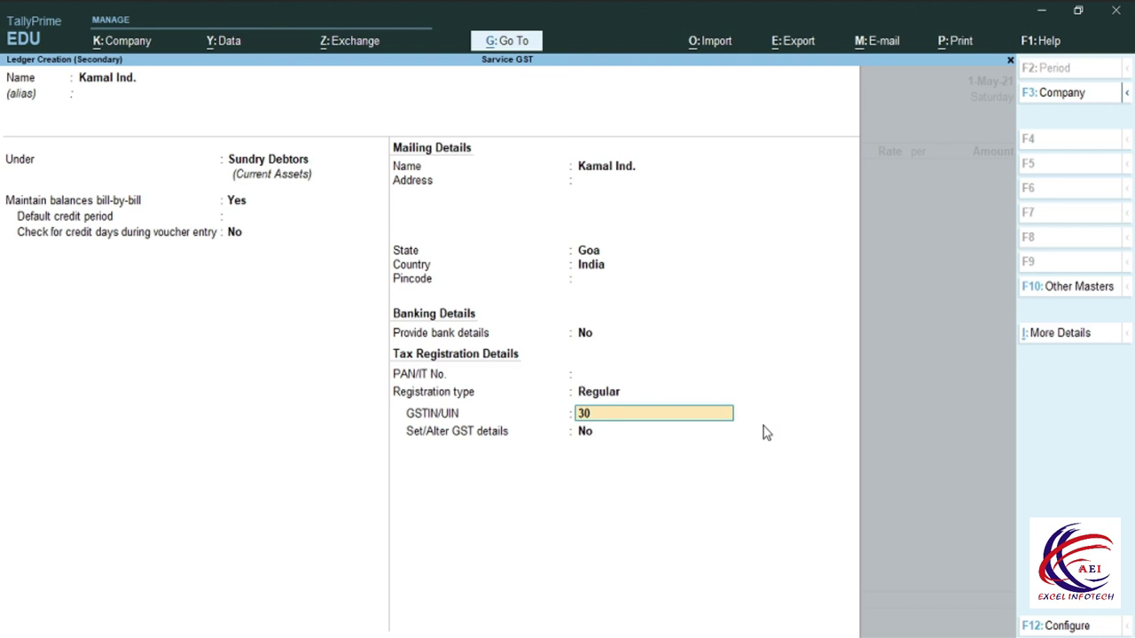
- Enter Kamal Ind.'s GSTIN/UIN, leave Set/Alter GST details at No, and save the ledger
text(ARDEL12584AX)
key(Return)
key(Return)
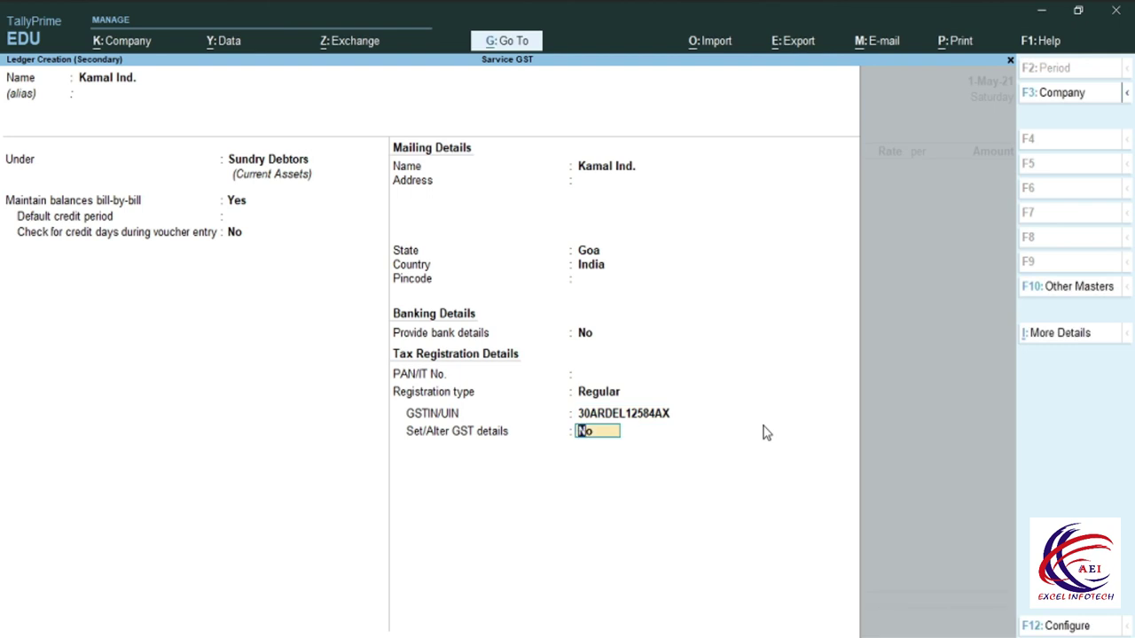
key(Return)
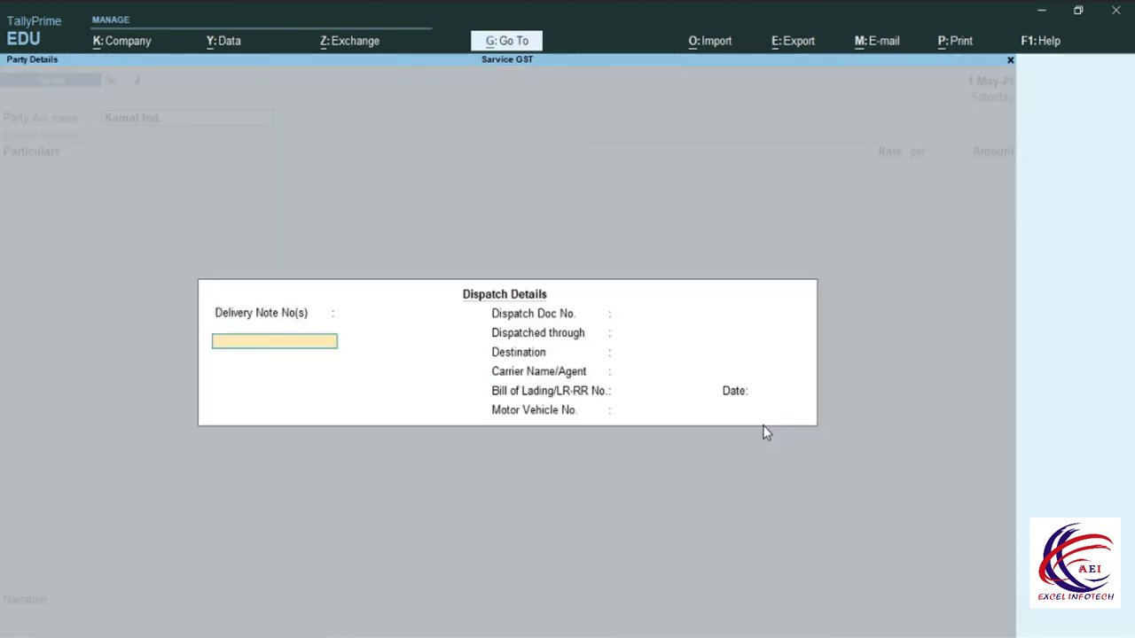
- Leave the second sales voucher's dispatch details blank and accept Kamal Ind.'s party details with Goa as place of supply
key(Return)
key(Return)
key(Return)
key(Return)
key(Return)
key(Return)
key(Return)
key(Return)
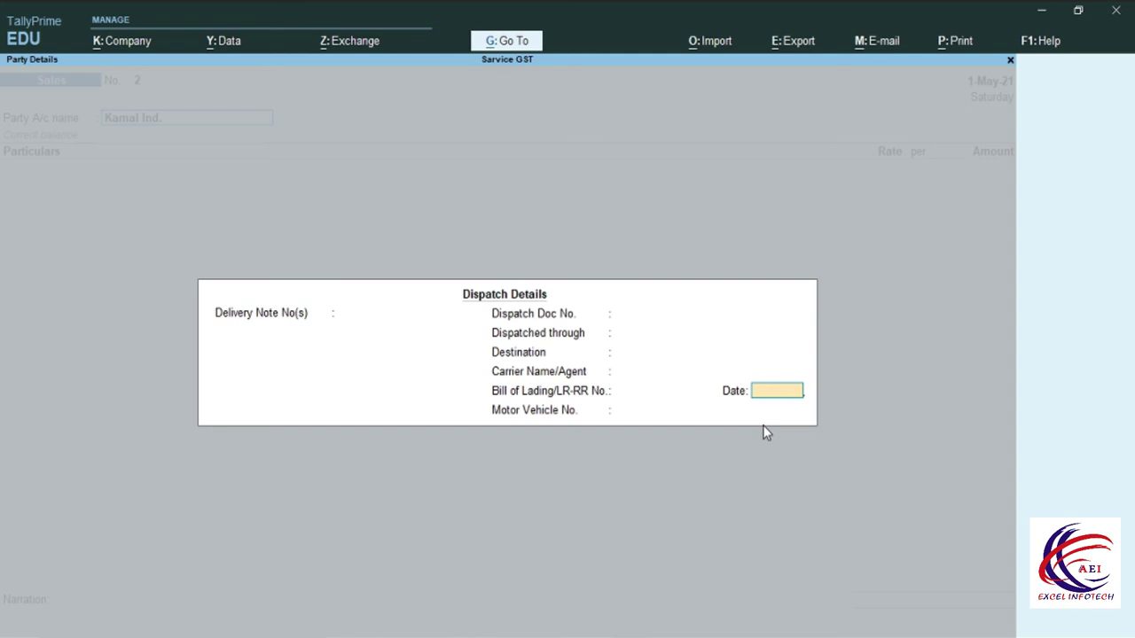
key(Return)
key(Return)
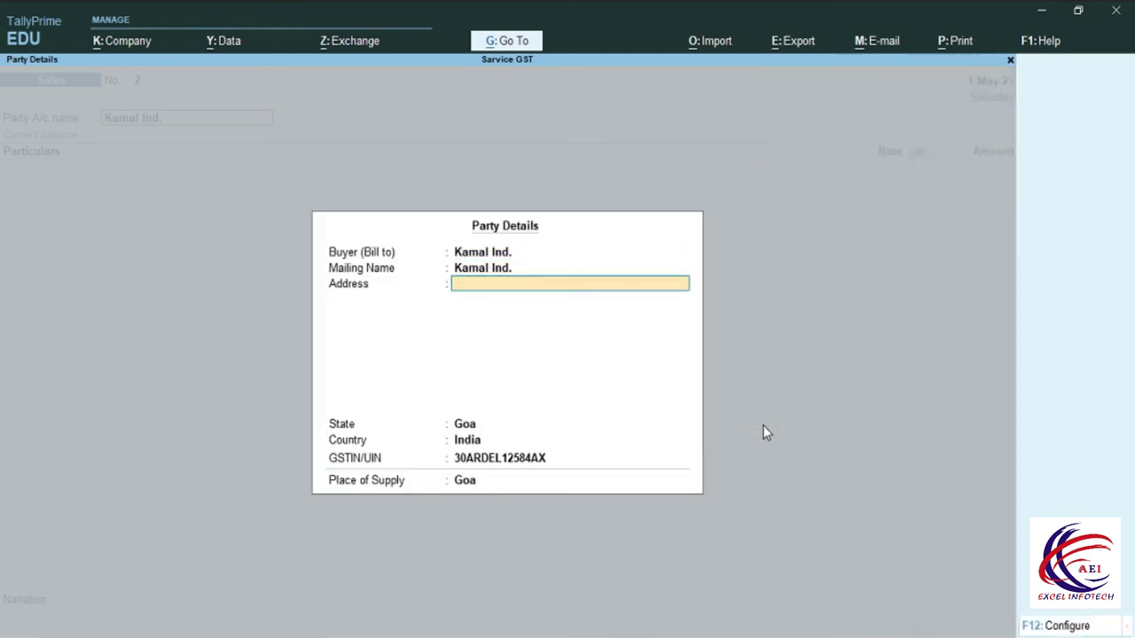
key(Return)
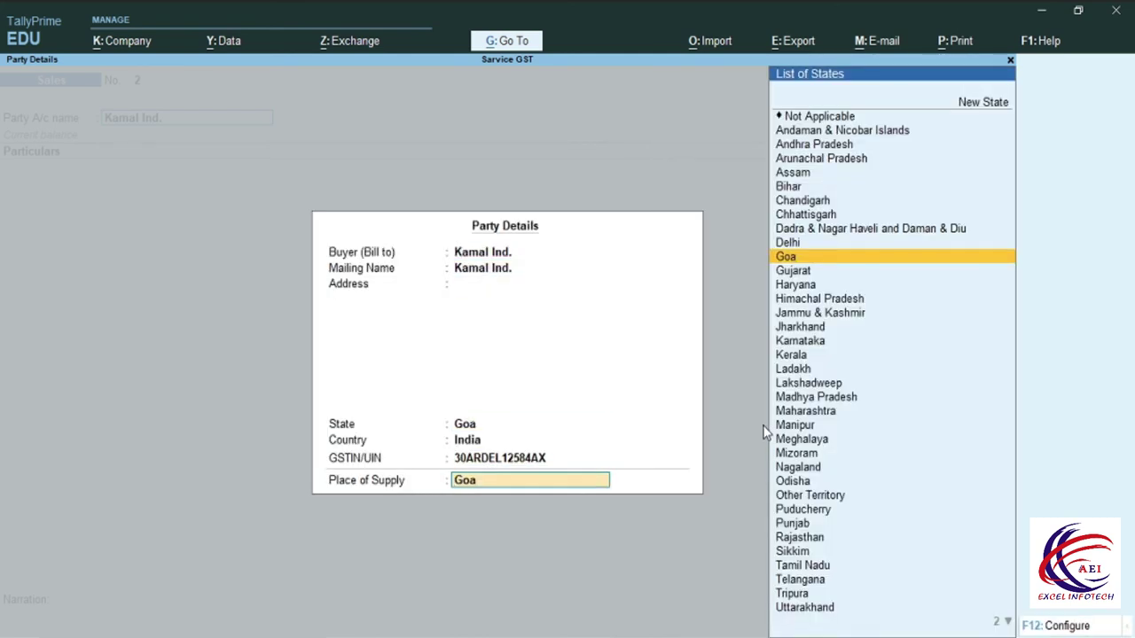
key(Return)
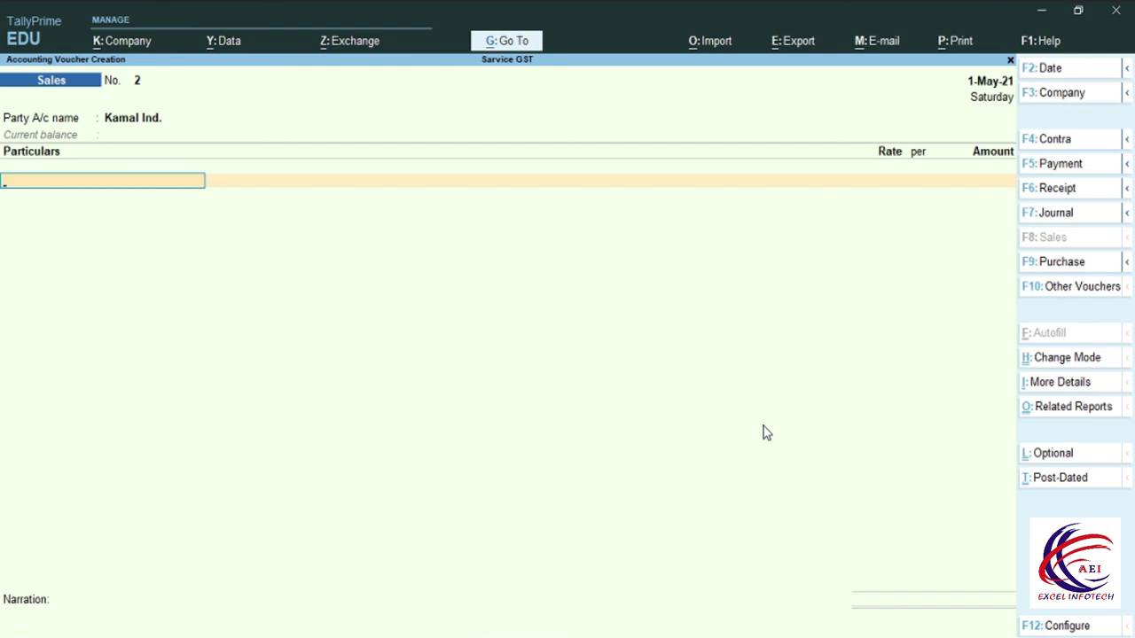
- Add Telicome Service to the Kamal Ind. sales voucher with an amount of 12000
key(Down)
key(Down)
key(Down)
key(Down)
key(Return)
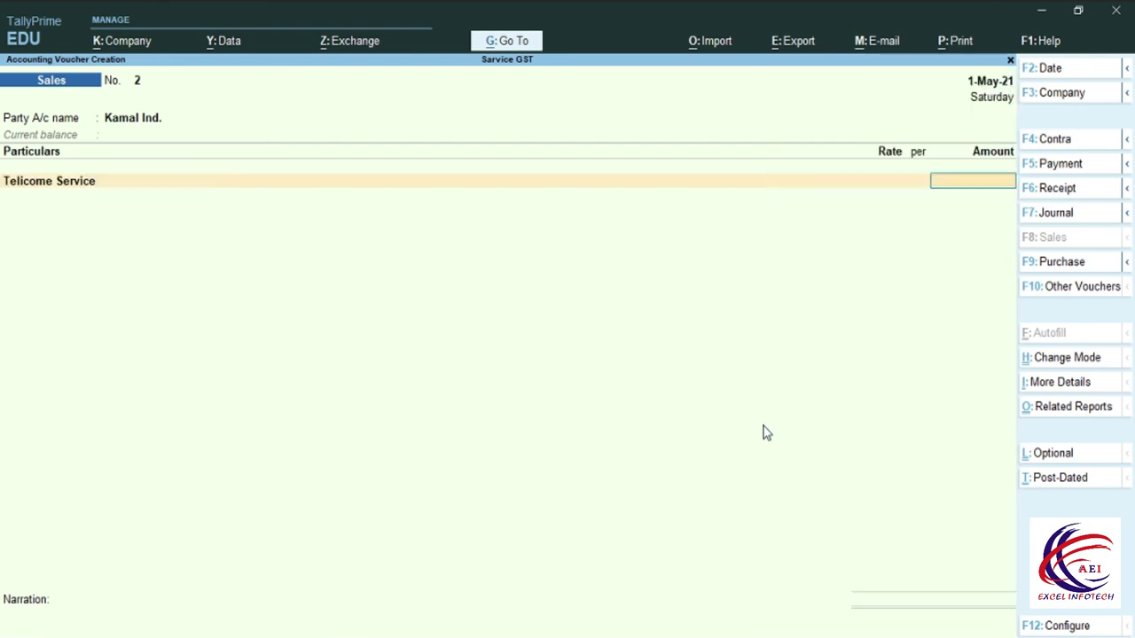
text(12000)
key(Return)
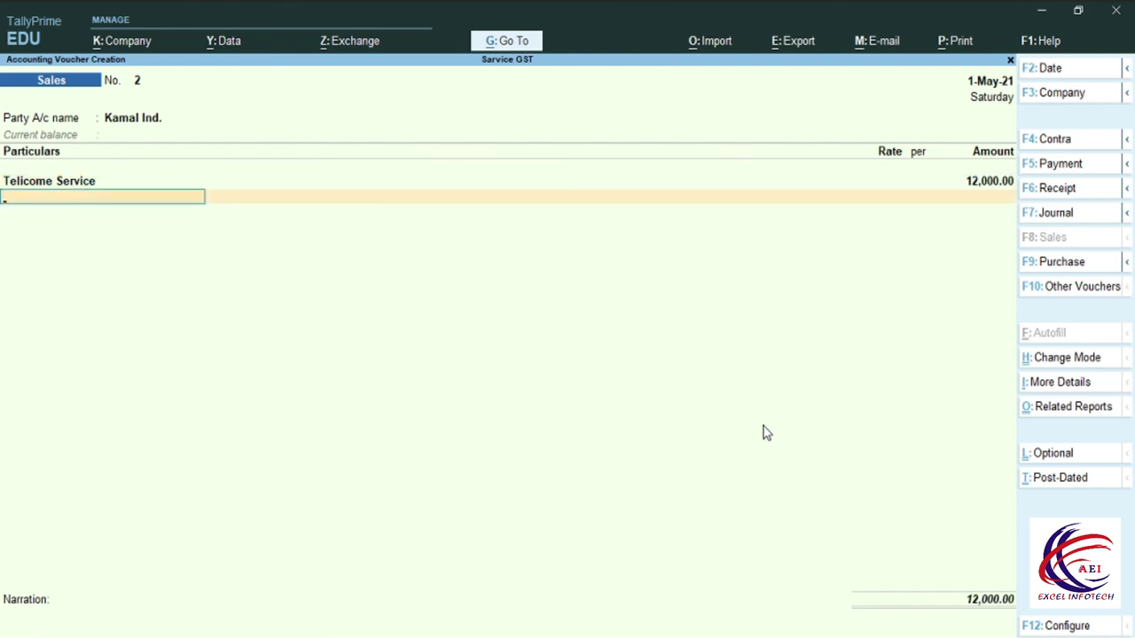
- Start a new ledger named IGST from the voucher's particulars and place it under Duties & Taxes
key(alt+c)
text(IGST)
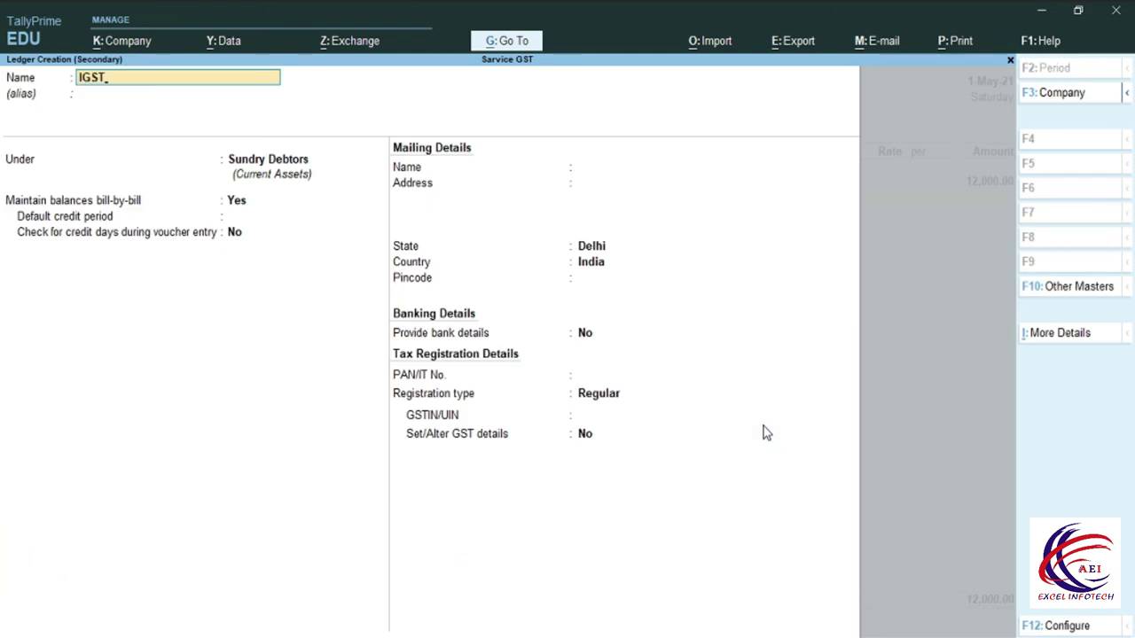
key(Return)
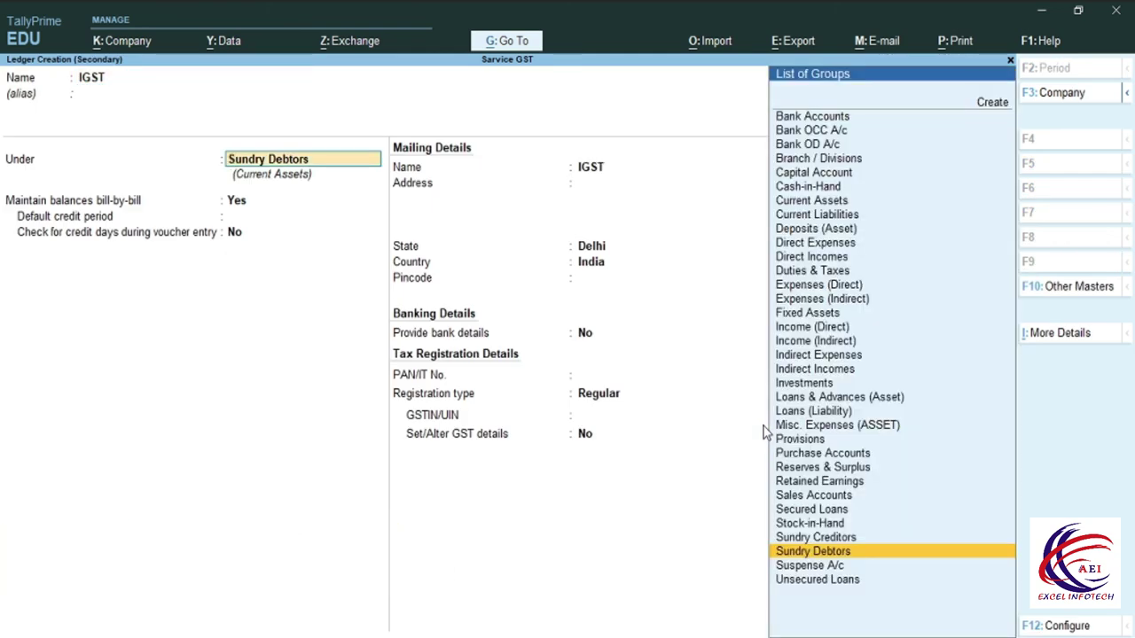
text(d)
key(Down)
key(Down)
key(Down)
key(Return)
- Set the IGST ledger's duty type to GST and tax type to Integrated Tax, with 0% calculation and rounding Not Applicable
key(Up)
key(Return)
key(Down)
key(Down)
key(Down)
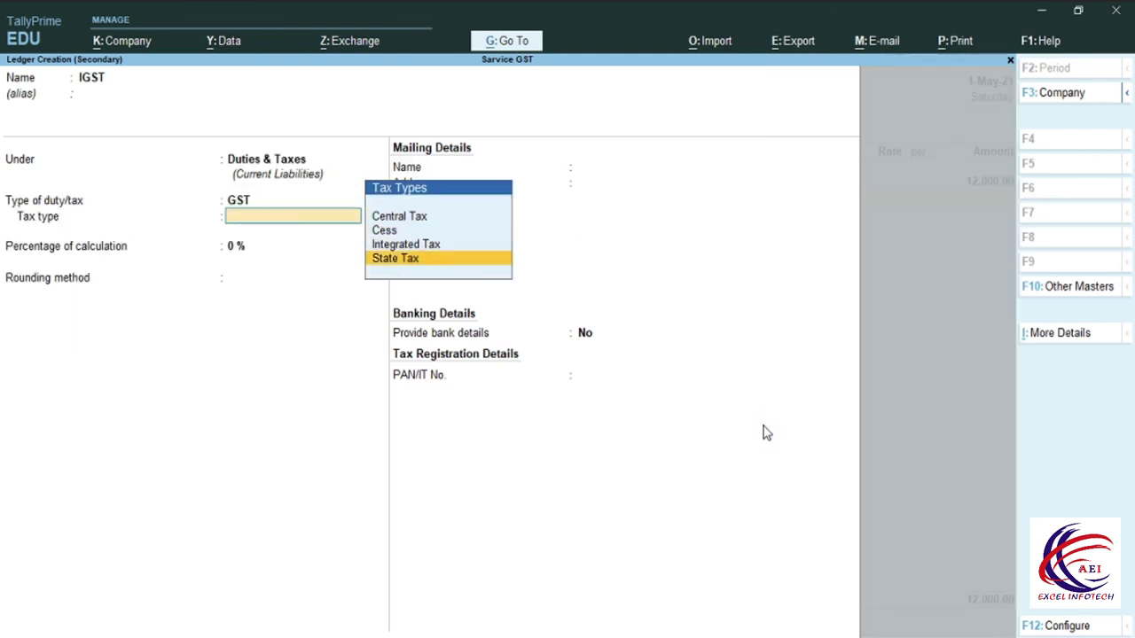
key(Up)
key(Return)
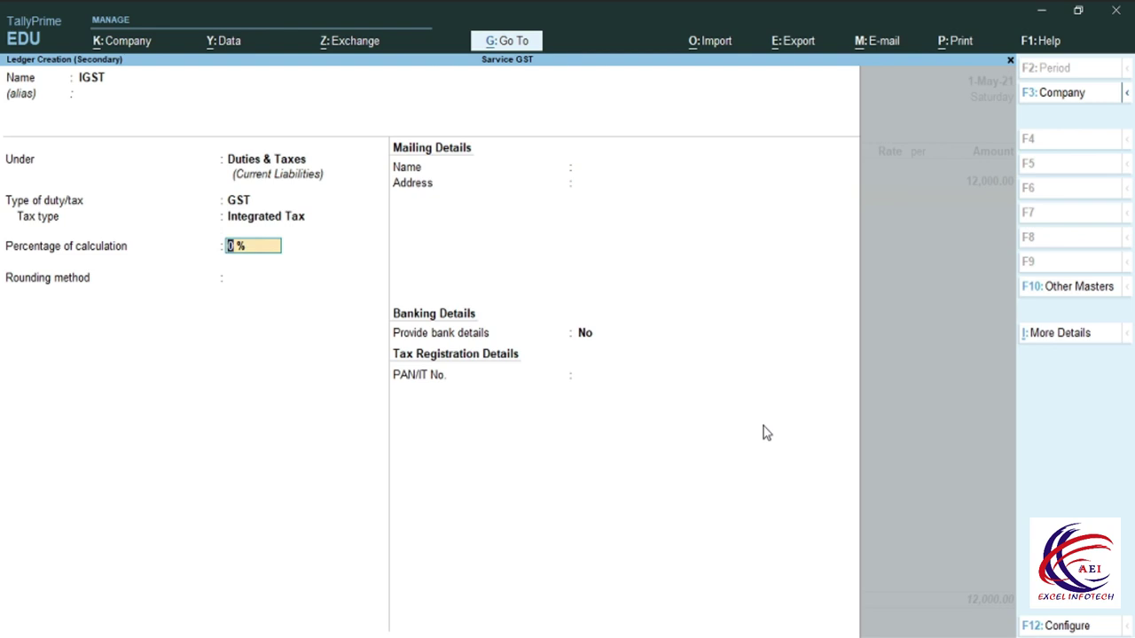
key(Return)
key(Return)
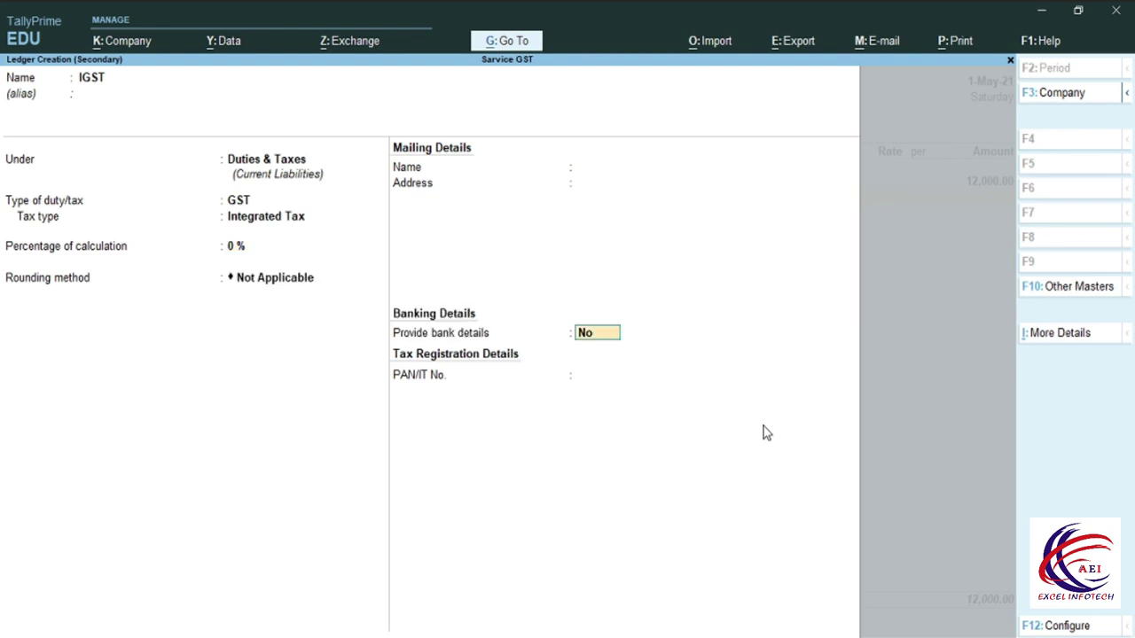
- Save the IGST ledger without bank details and examine the Kamal Ind. voucher's GST tax analysis in detailed form
key(Return)
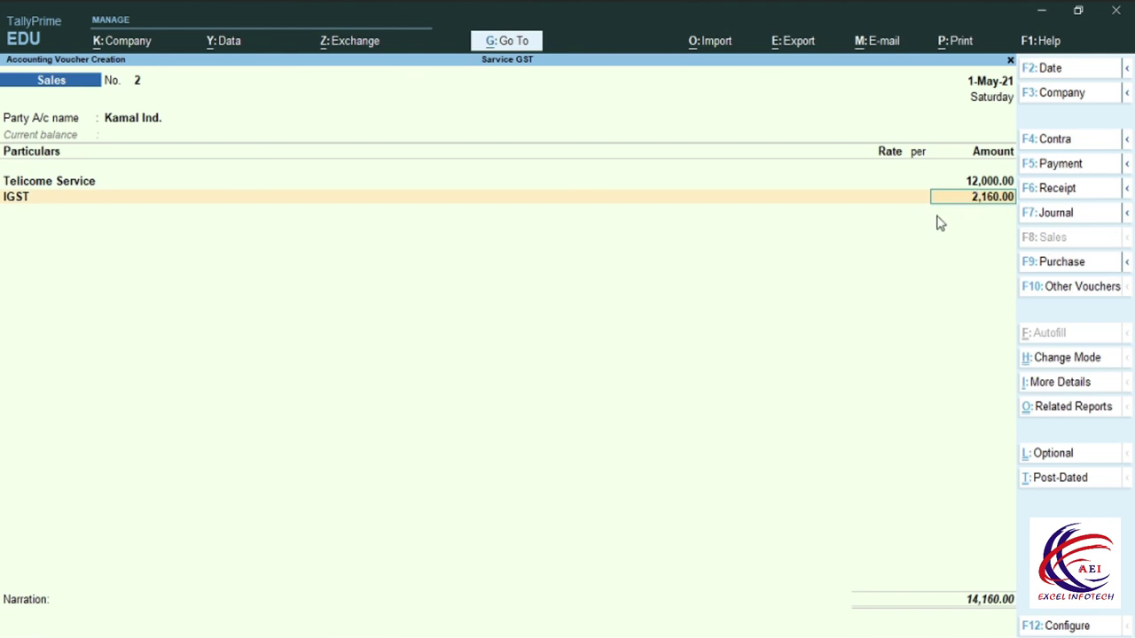
click(1068, 410)
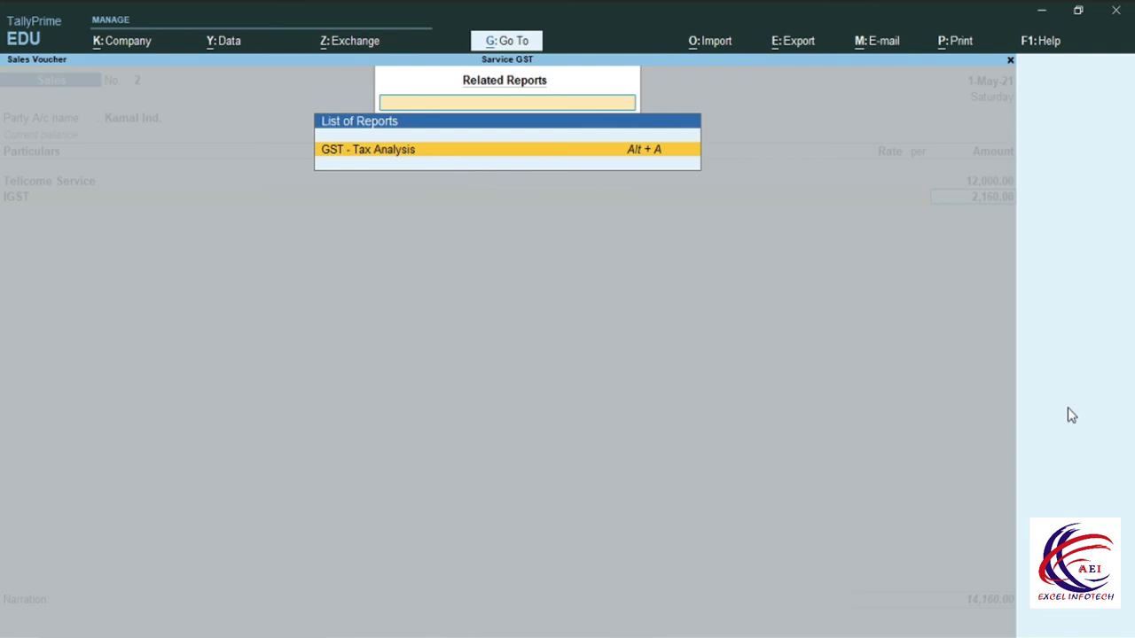
click(409, 152)
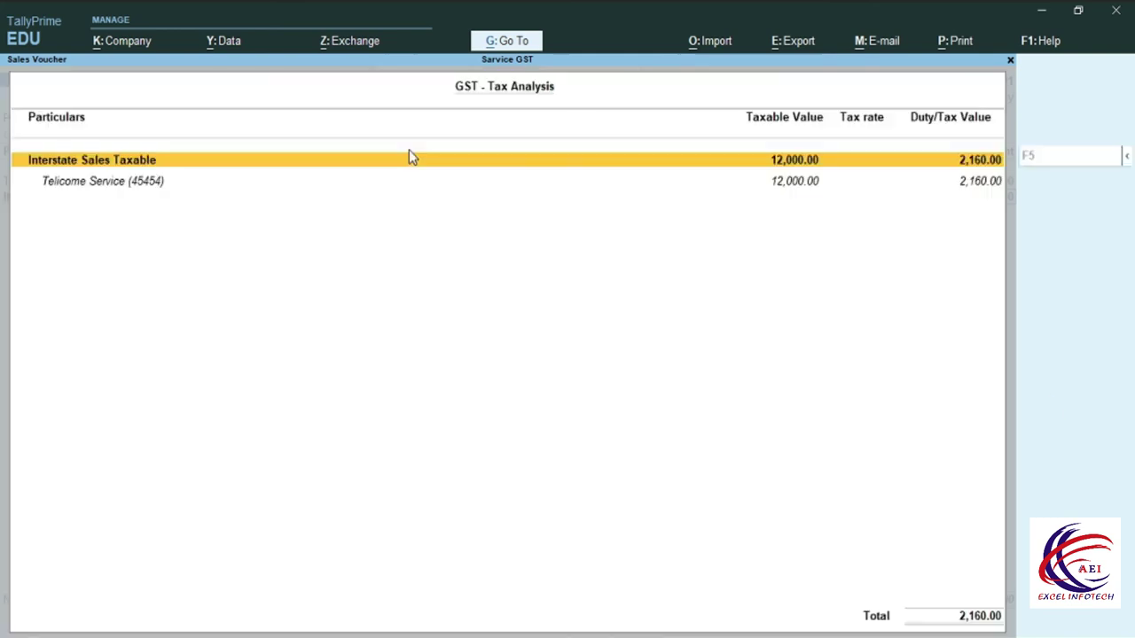
key(alt+F1)
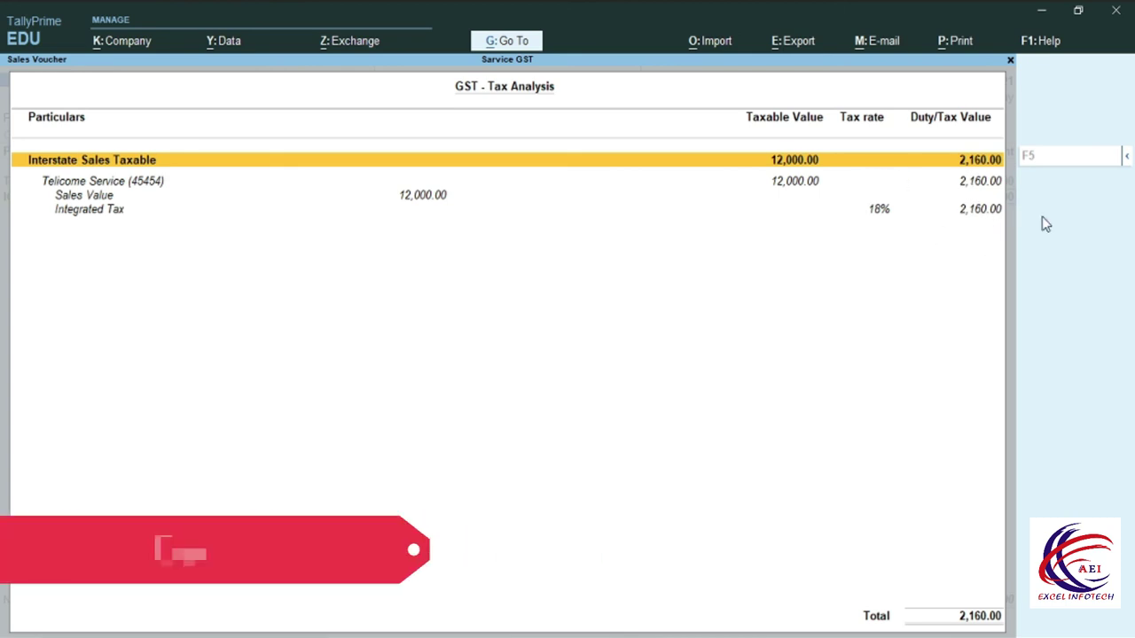
key(Escape)
- Accept the IGST line and allocate Kamal Ind.'s full 14,160.00 Dr bill as a New Ref
key(Return)
key(Return)
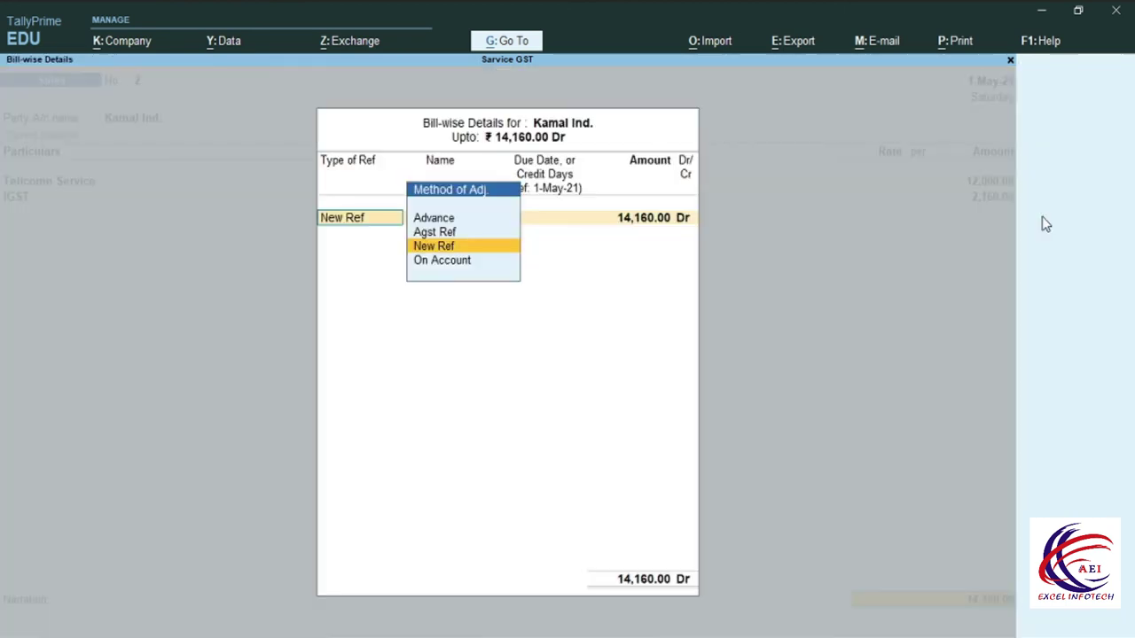
key(Return)
key(Return)
key(Return)
key(Return)
key(Return)
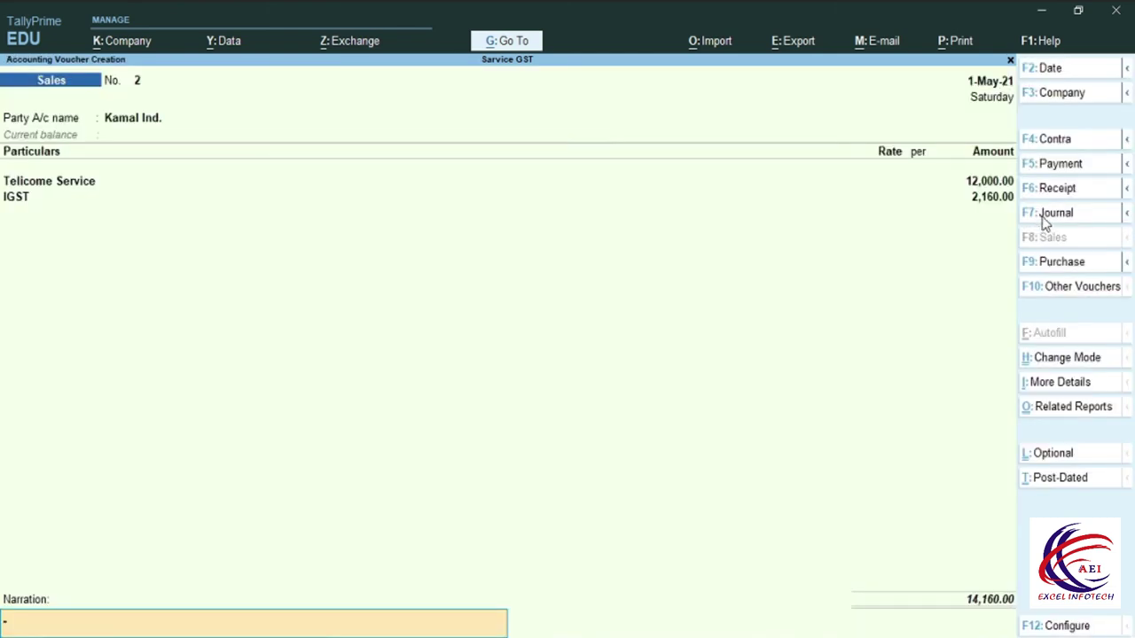
- Save the Kamal Ind. sales voucher without a narration and return to the Gateway of Tally
key(Return)
key(Return)
key(Escape)
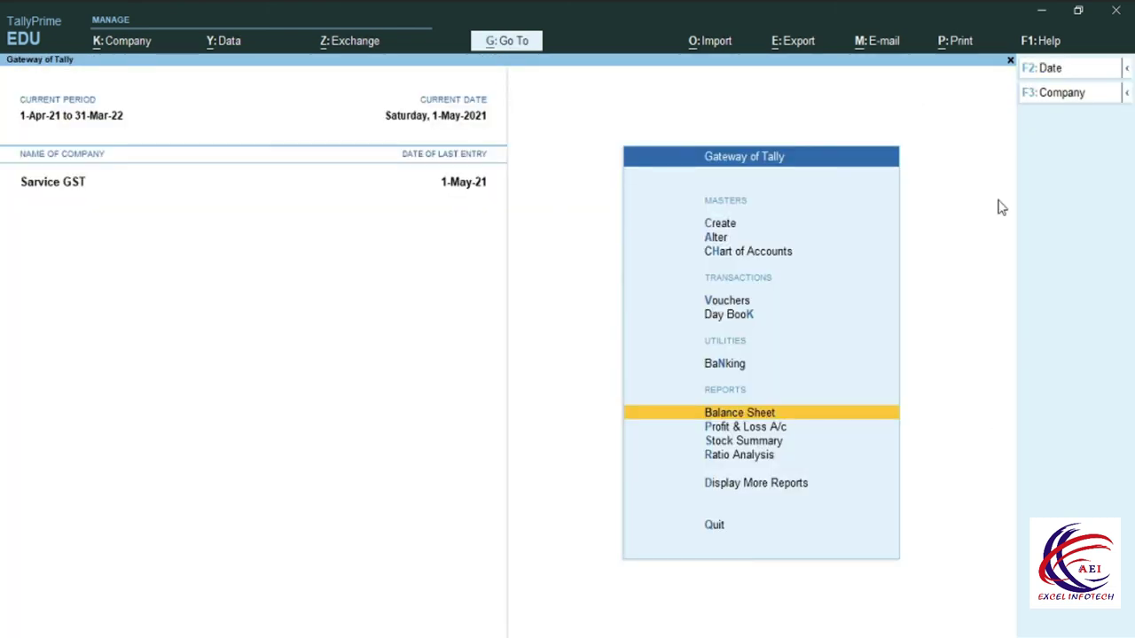